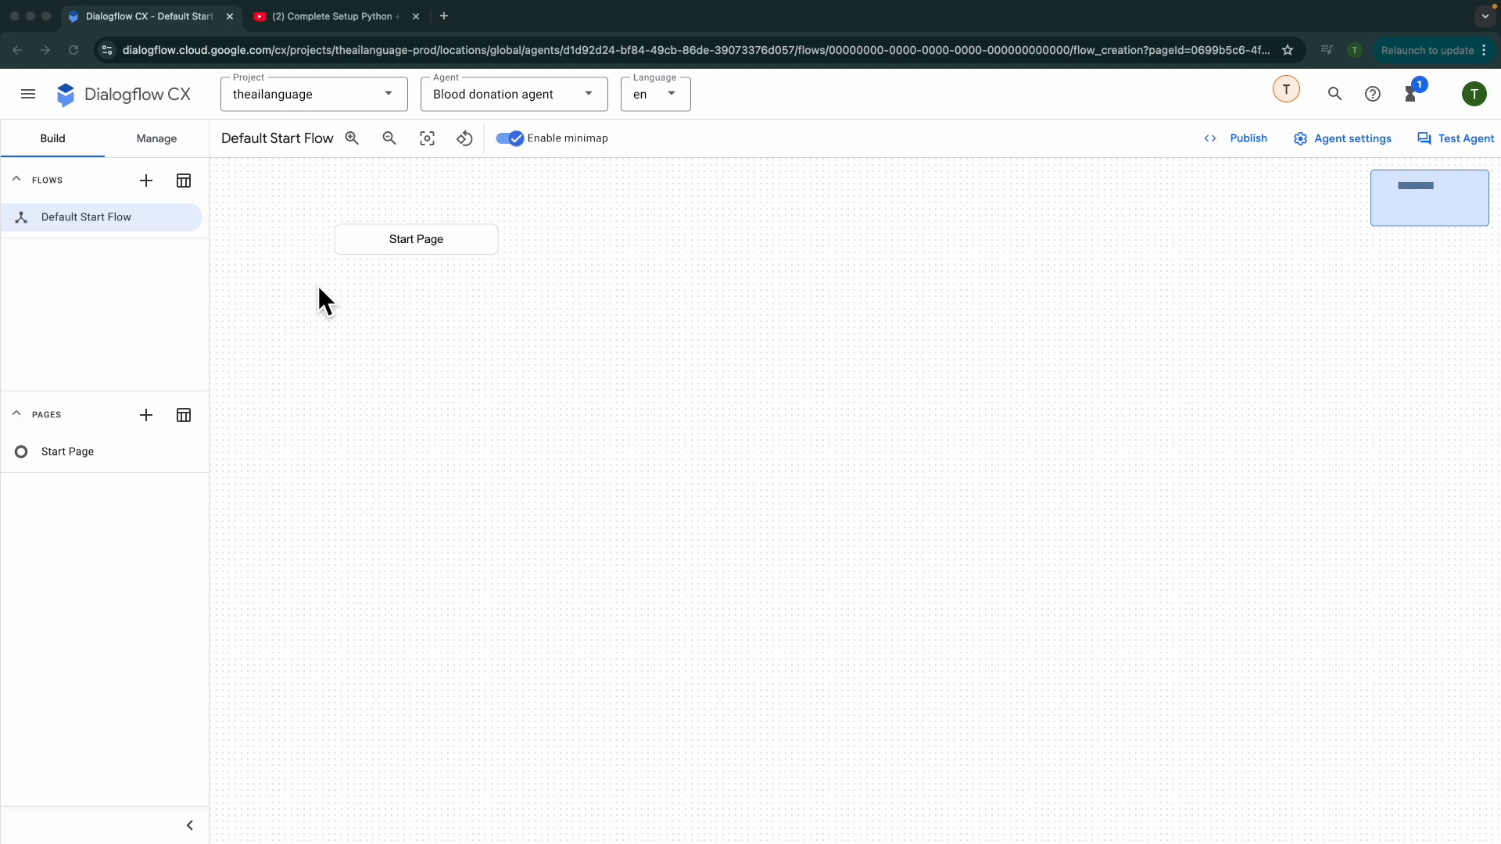
- Review the chapter list of the "Complete Setup Python + Flask Backend API Tutorial on Google Cloud" video on YouTube and close it
{"action": "left_click", "coordinate": [299, 22]}
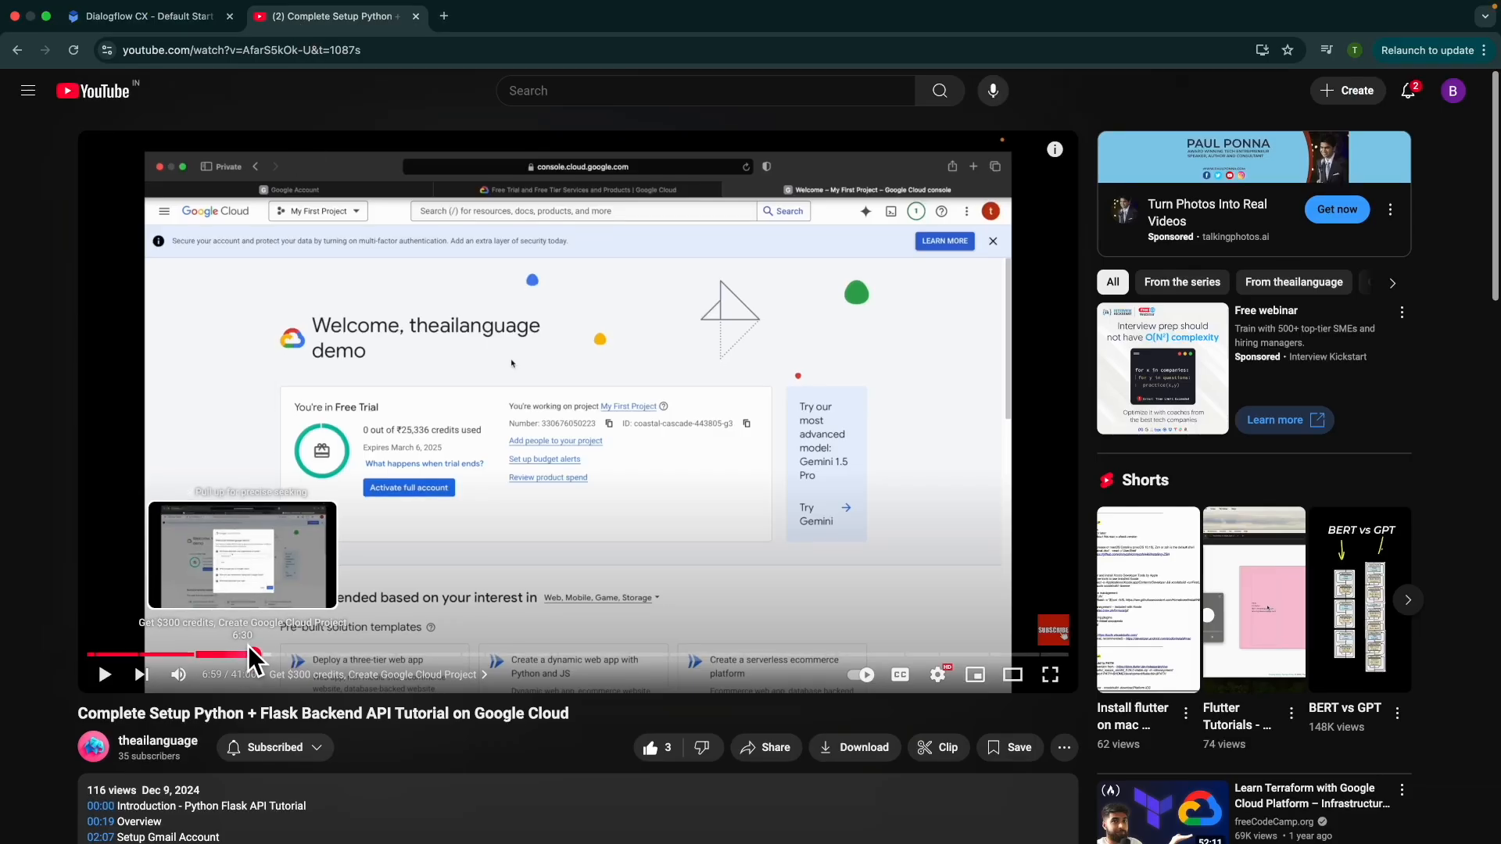
{"action": "scroll", "coordinate": [248, 649], "scroll_direction": "down", "scroll_amount": 4}
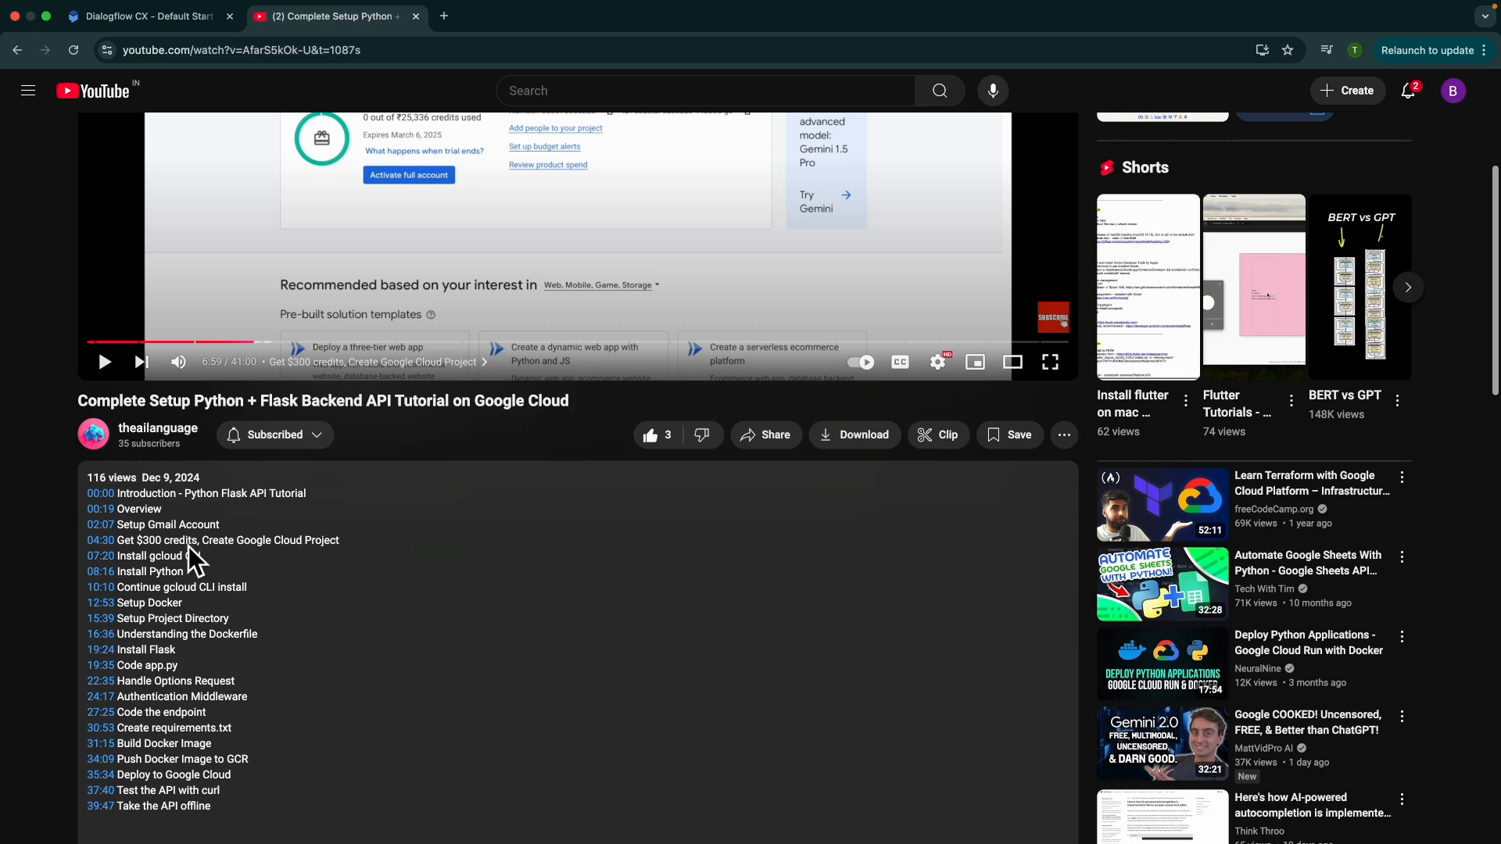
{"action": "scroll", "coordinate": [245, 561], "scroll_direction": "up", "scroll_amount": 3}
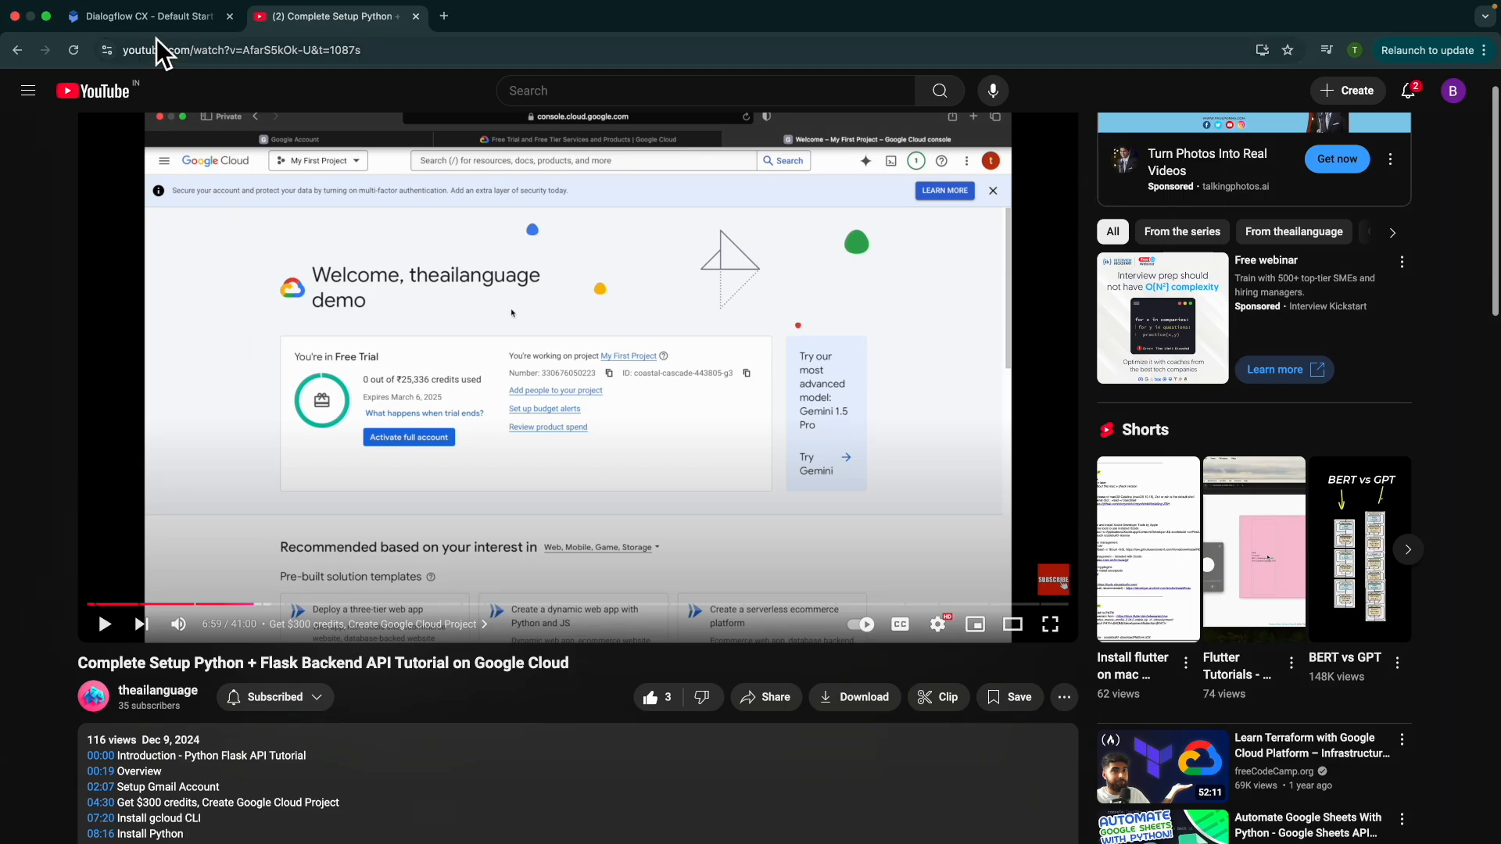
{"action": "key", "text": "super+w"}
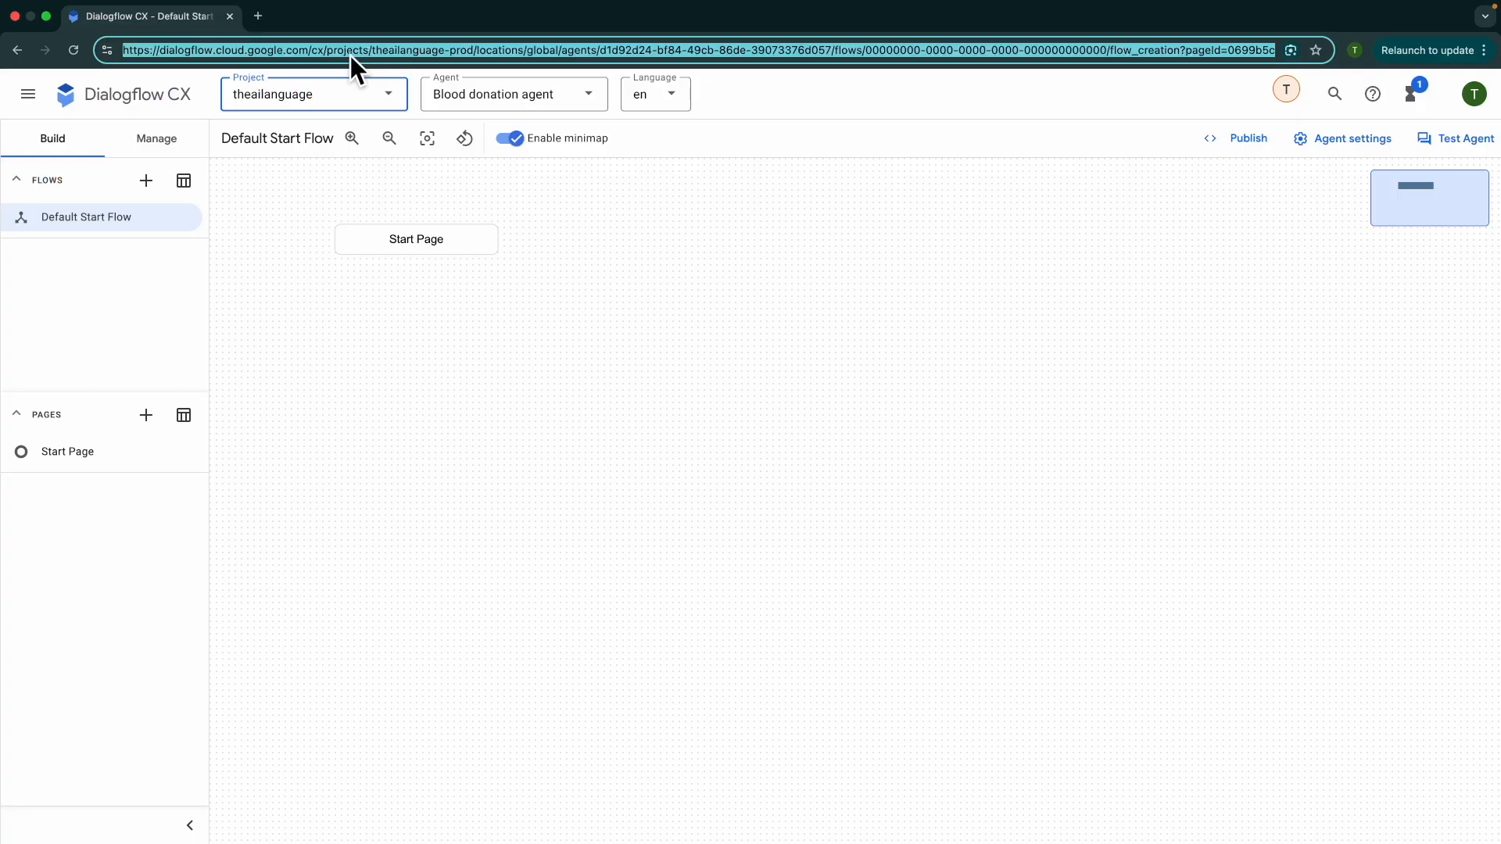
- Search the web for "google cloud", open the Google Cloud console and select the project My First Project
{"action": "type", "text": "google cl"}
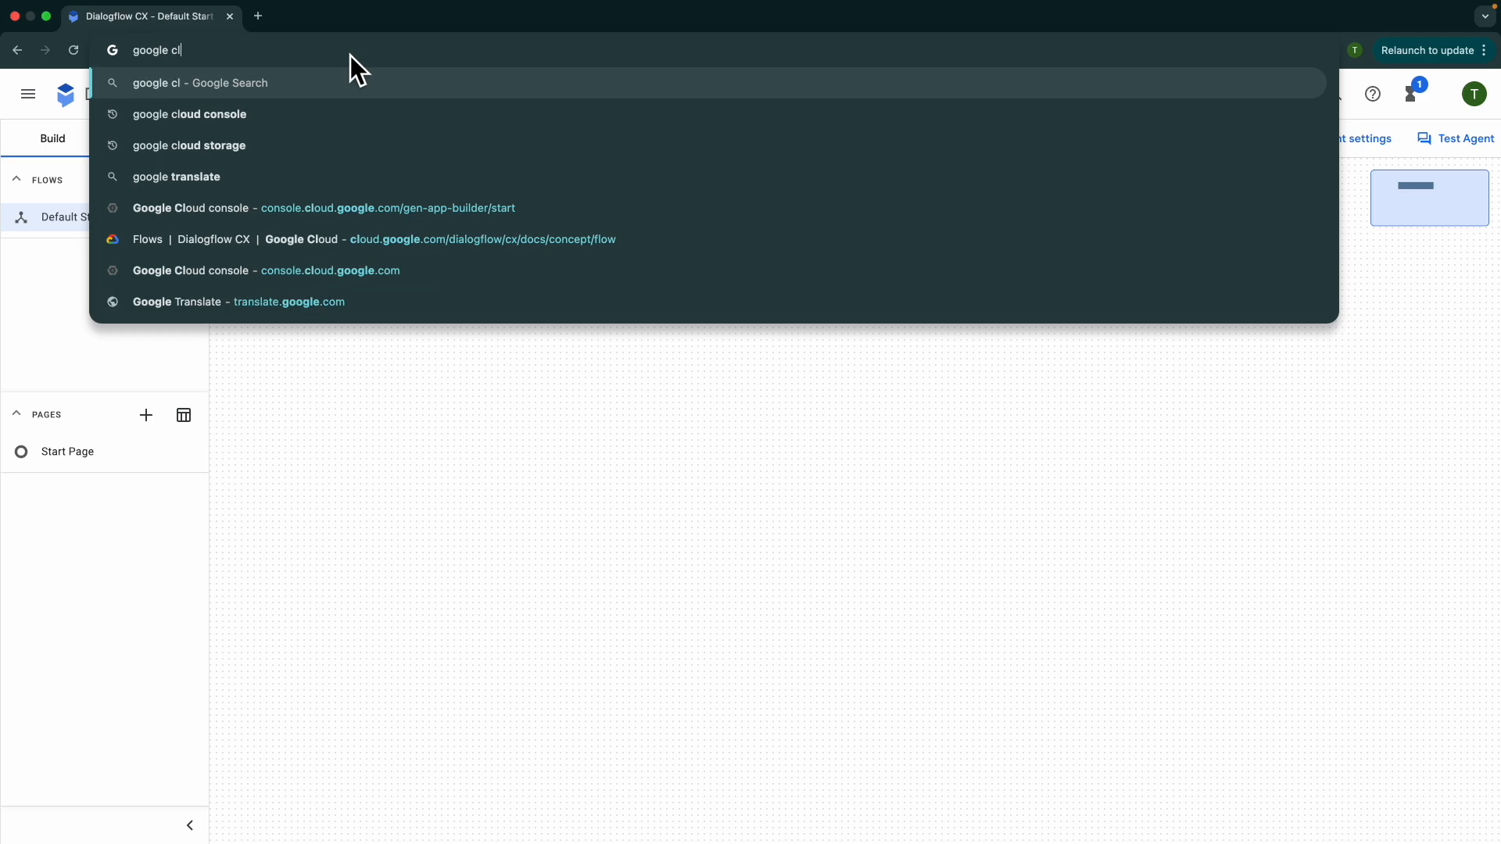
{"action": "type", "text": "oud"}
{"action": "key", "text": "Return"}
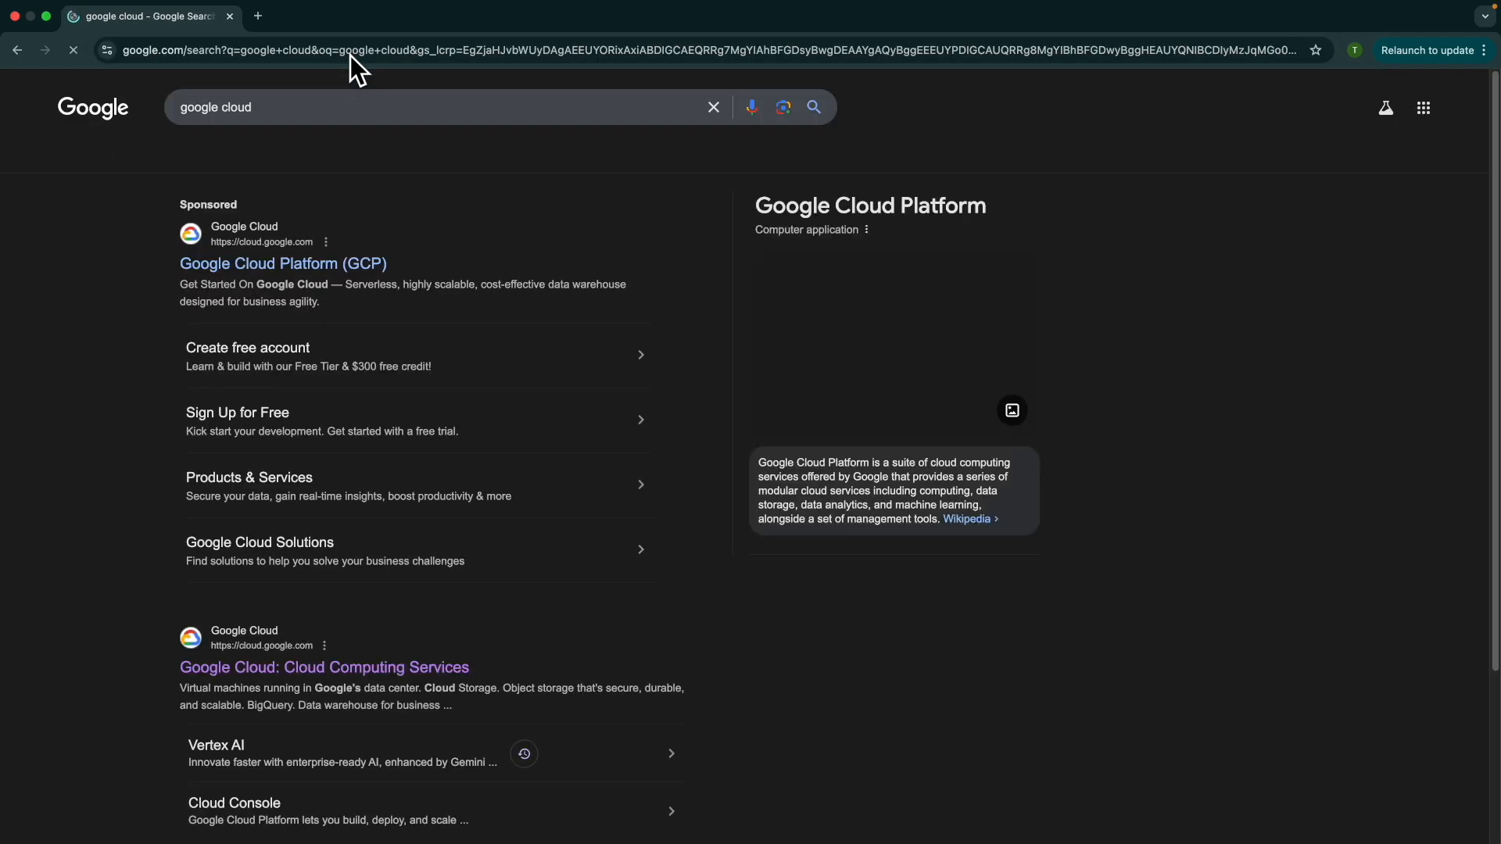
{"action": "left_click", "coordinate": [329, 261]}
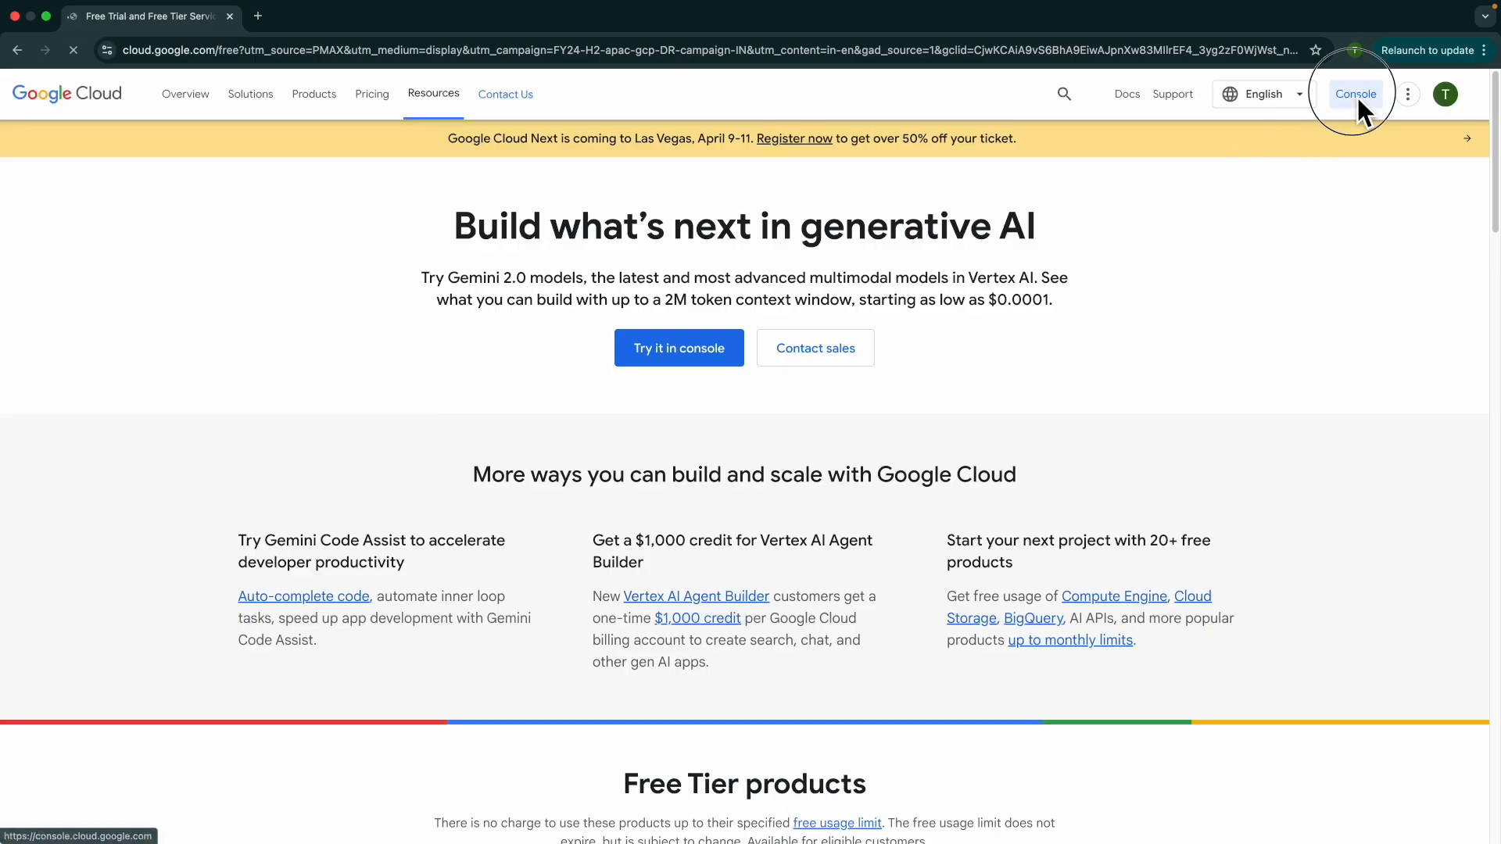
{"action": "left_click", "coordinate": [1357, 94]}
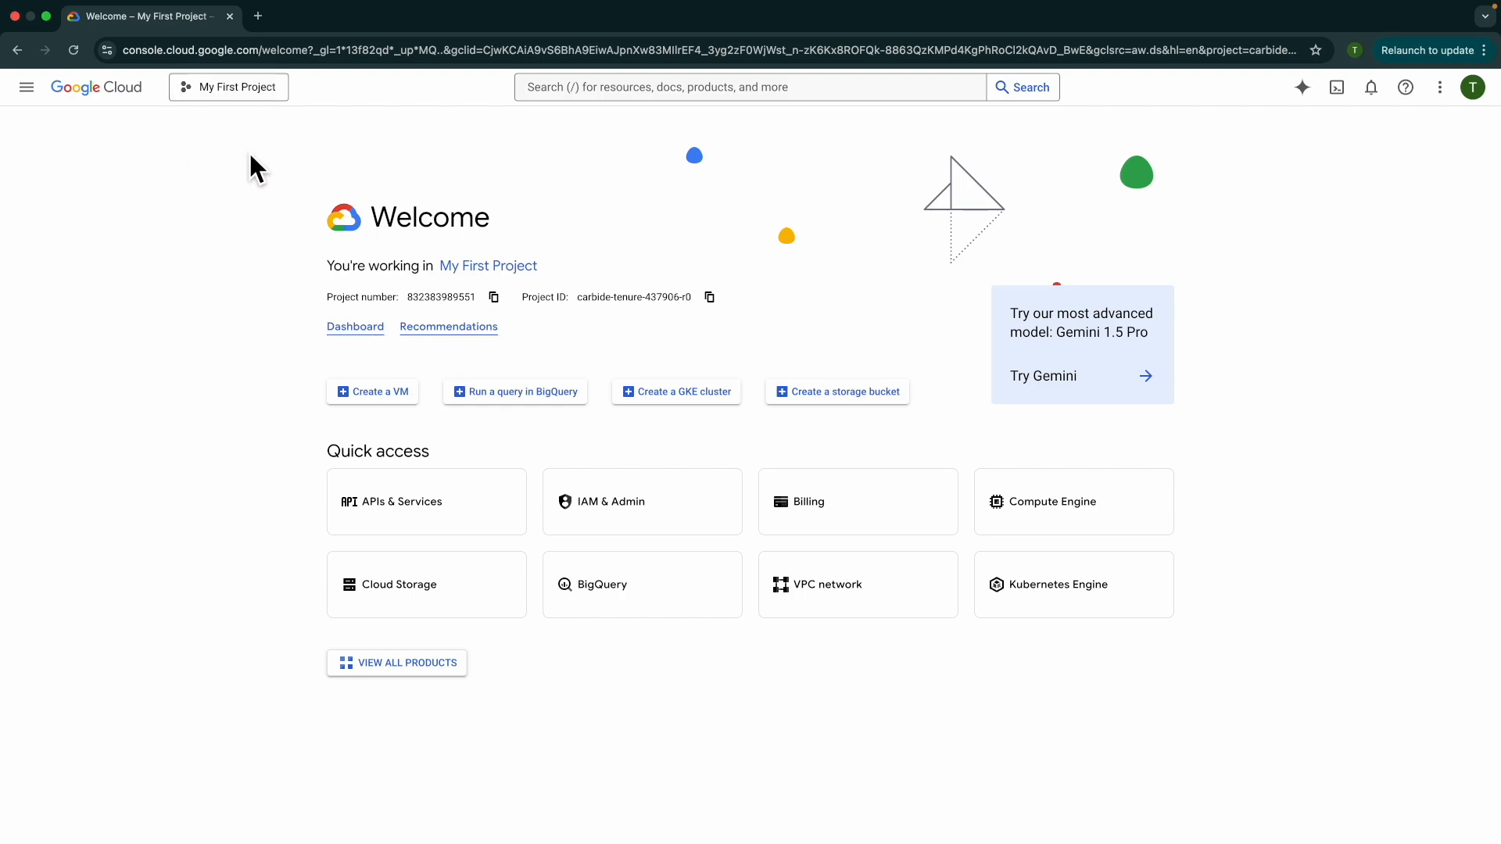
{"action": "left_click", "coordinate": [226, 89]}
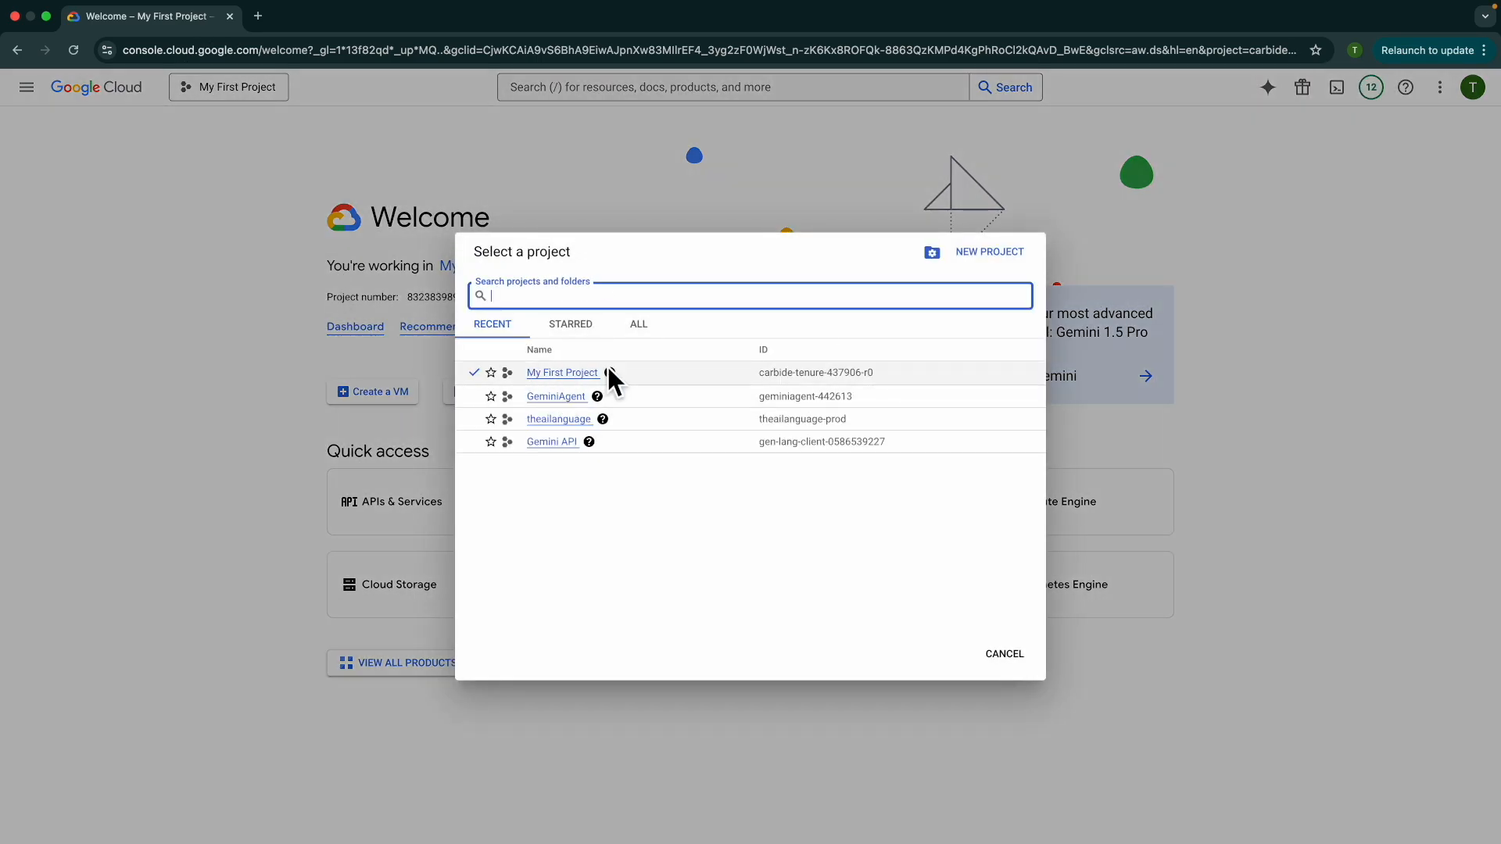
{"action": "left_click", "coordinate": [580, 374]}
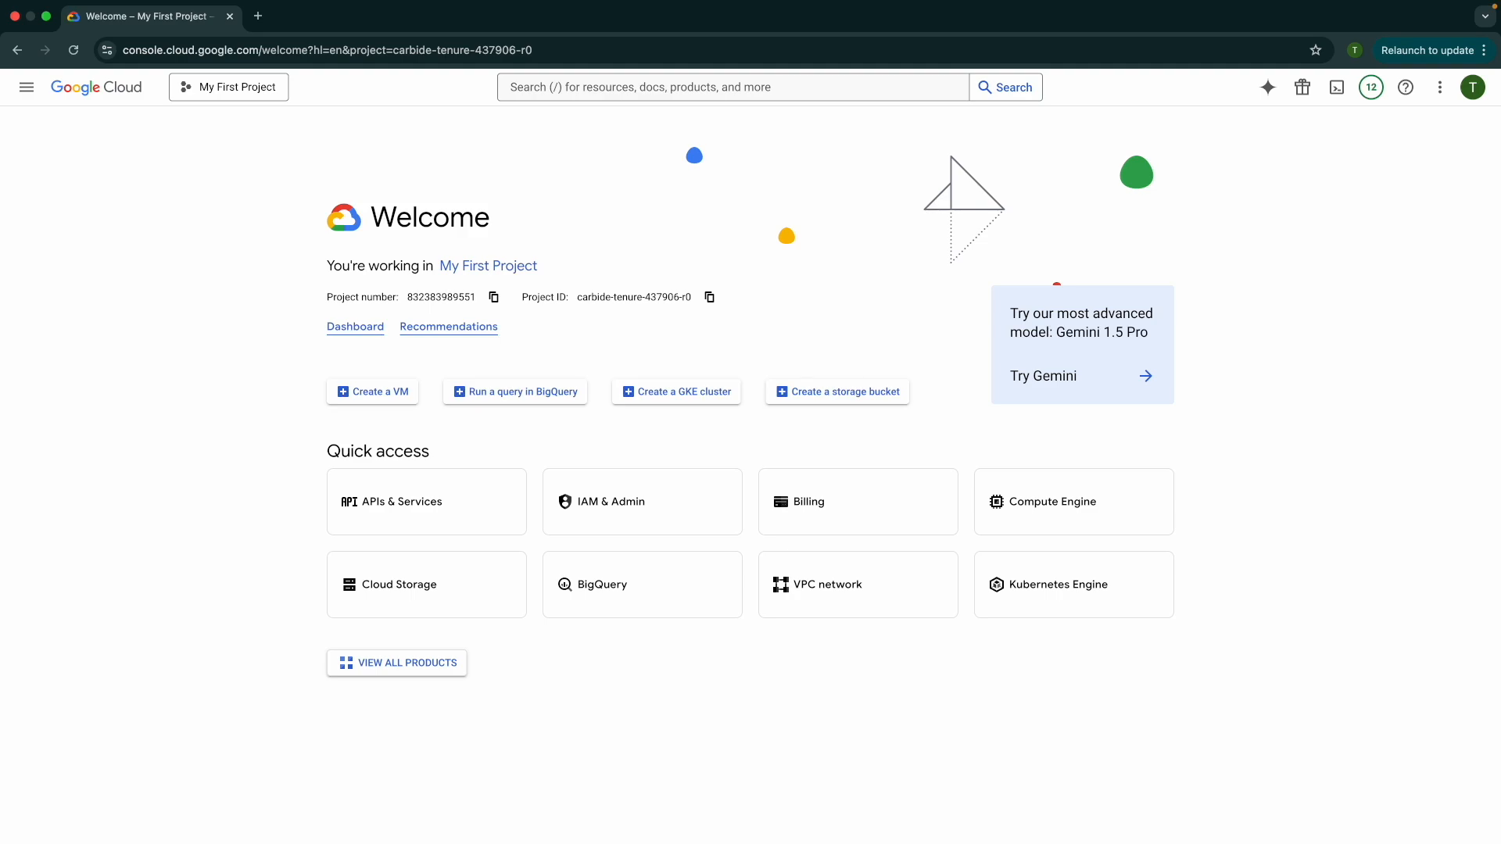
- Find the Dialogflow API by searching the console for "dialogflow" and enable it for the project
{"action": "key", "text": "slash"}
{"action": "type", "text": "dialogflow"}
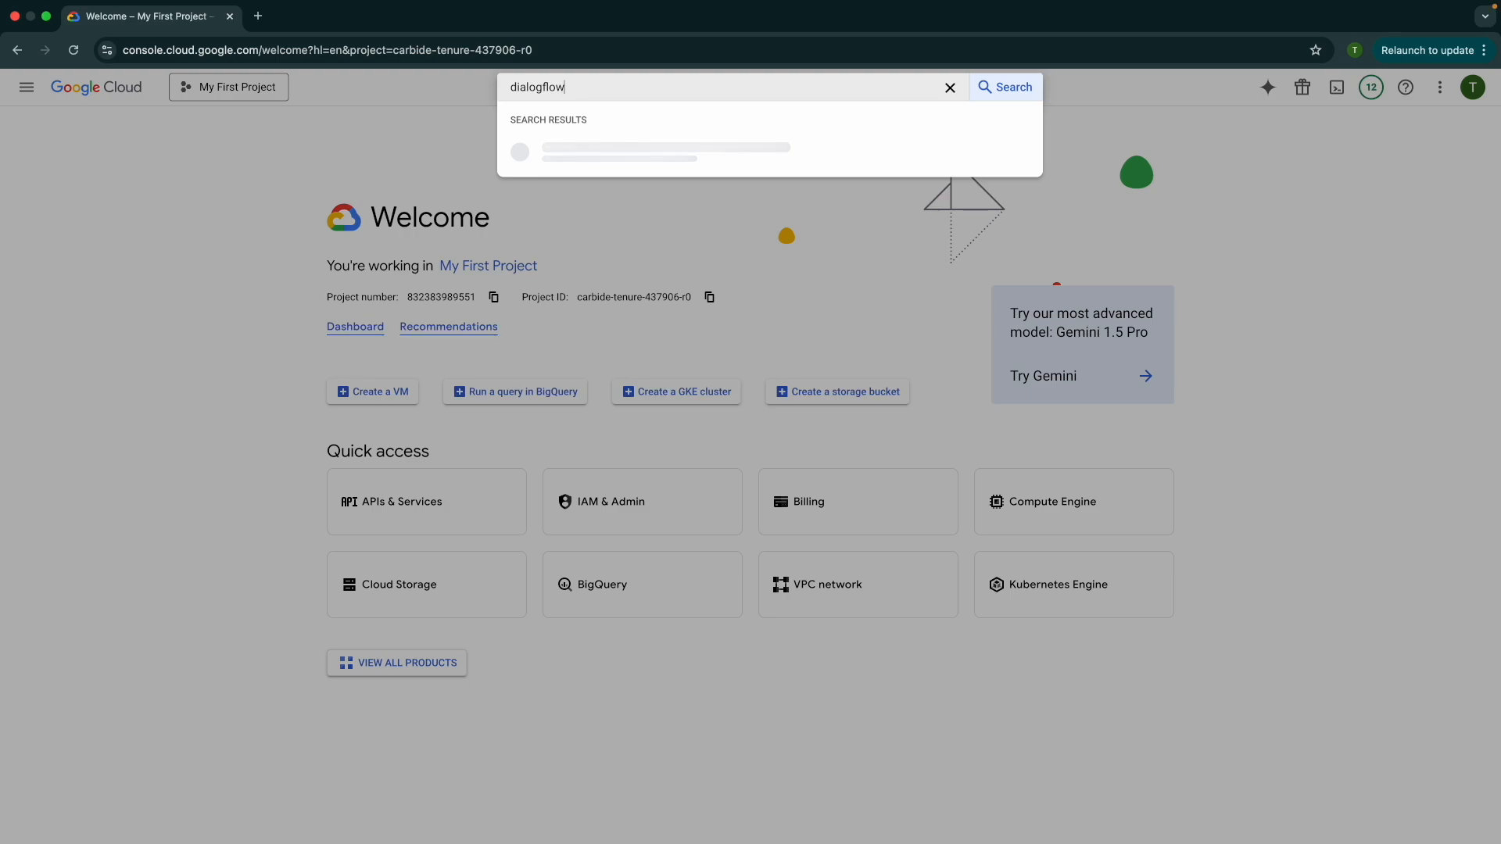
{"action": "left_click", "coordinate": [592, 151]}
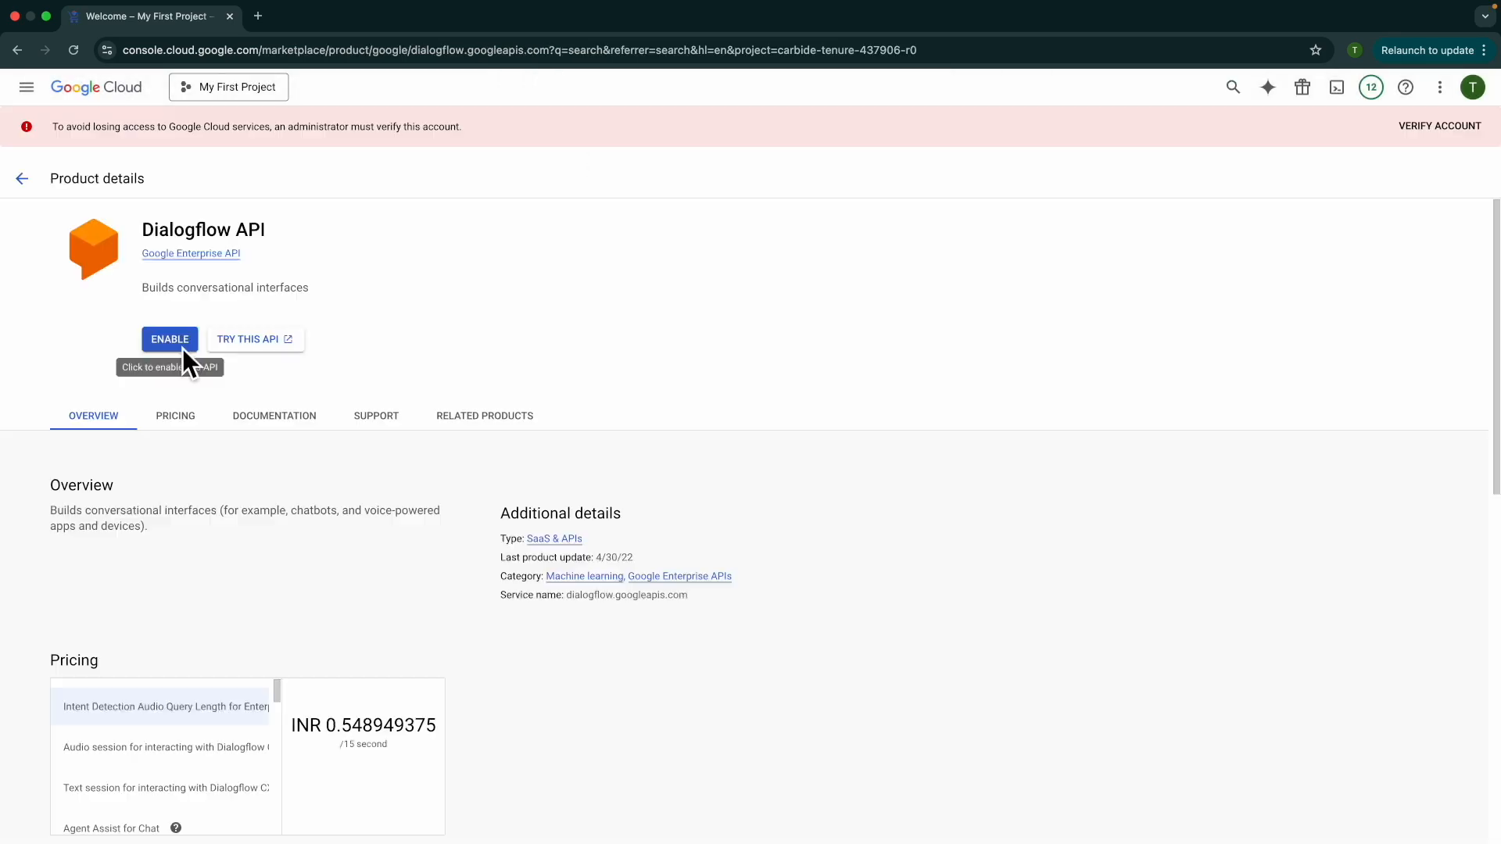
{"action": "left_click", "coordinate": [185, 341]}
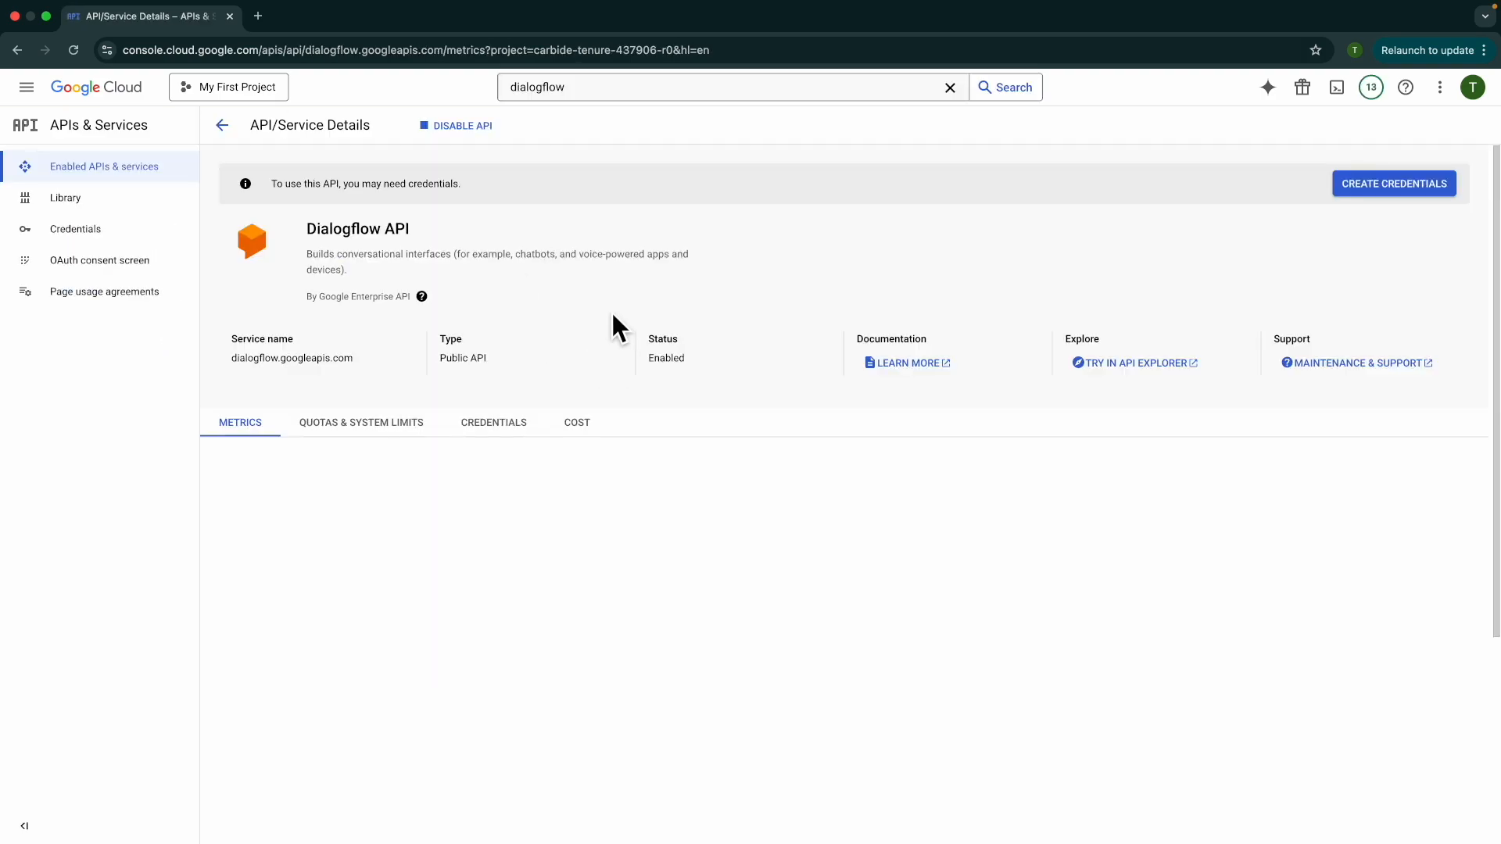
- Search the console for "vertex AI search and conversation", open Agent Builder and activate its API
{"action": "left_click", "coordinate": [600, 88]}
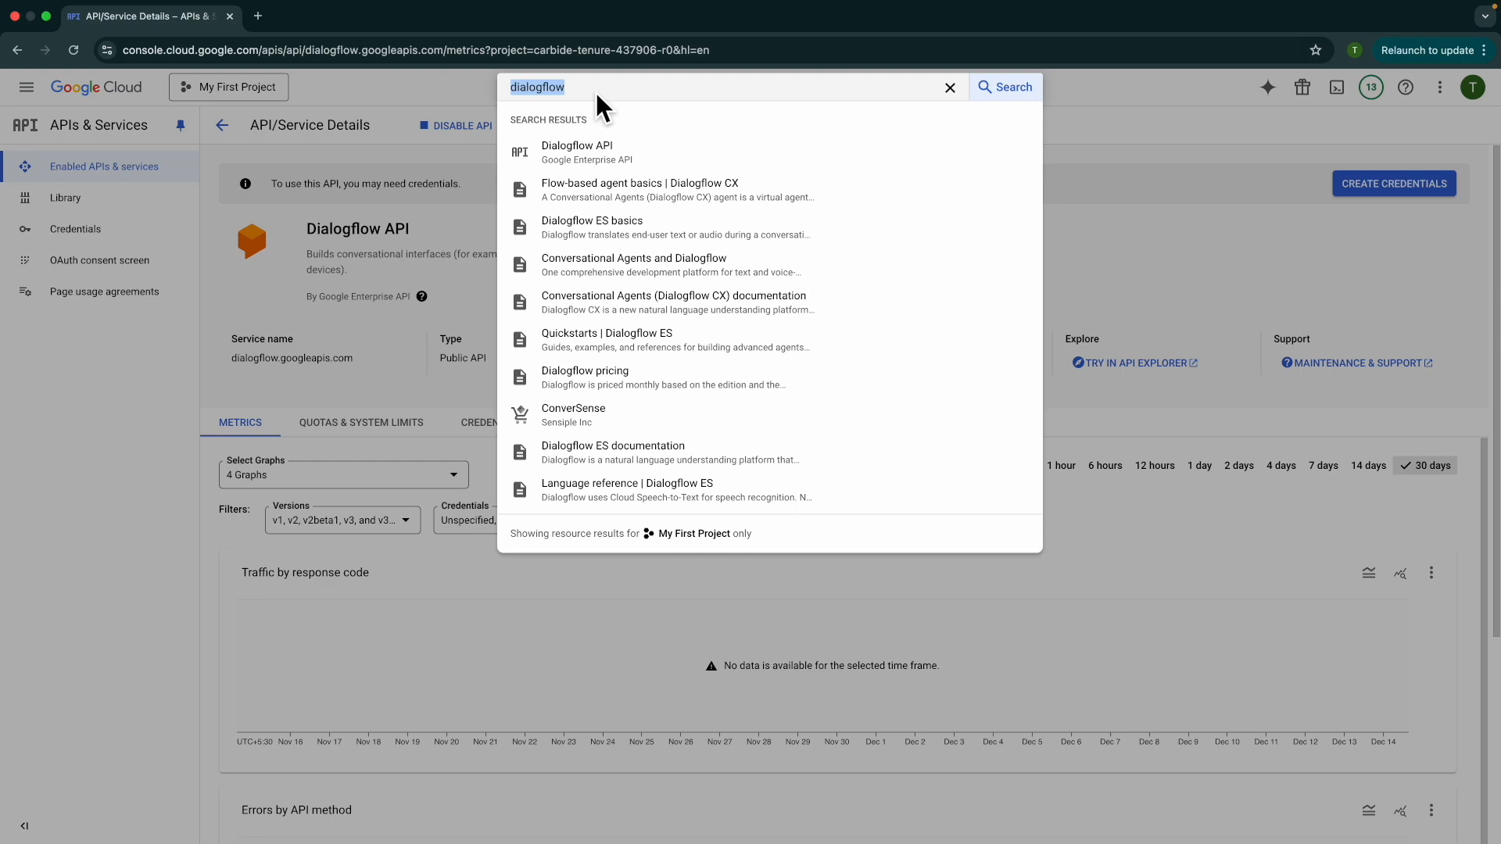
{"action": "type", "text": "vertex"}
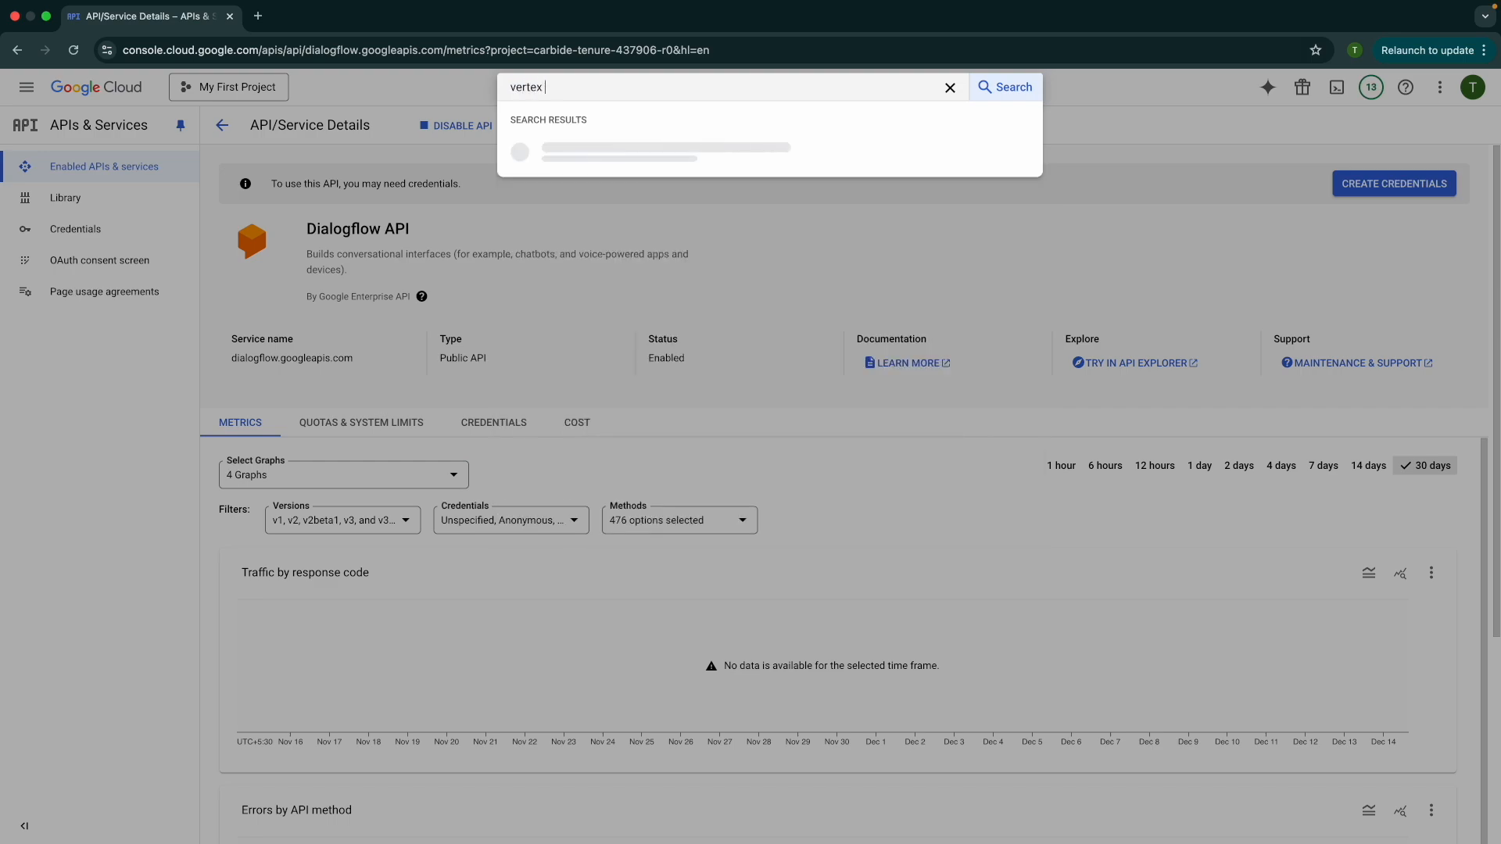
{"action": "type", "text": " AI search and conversat"}
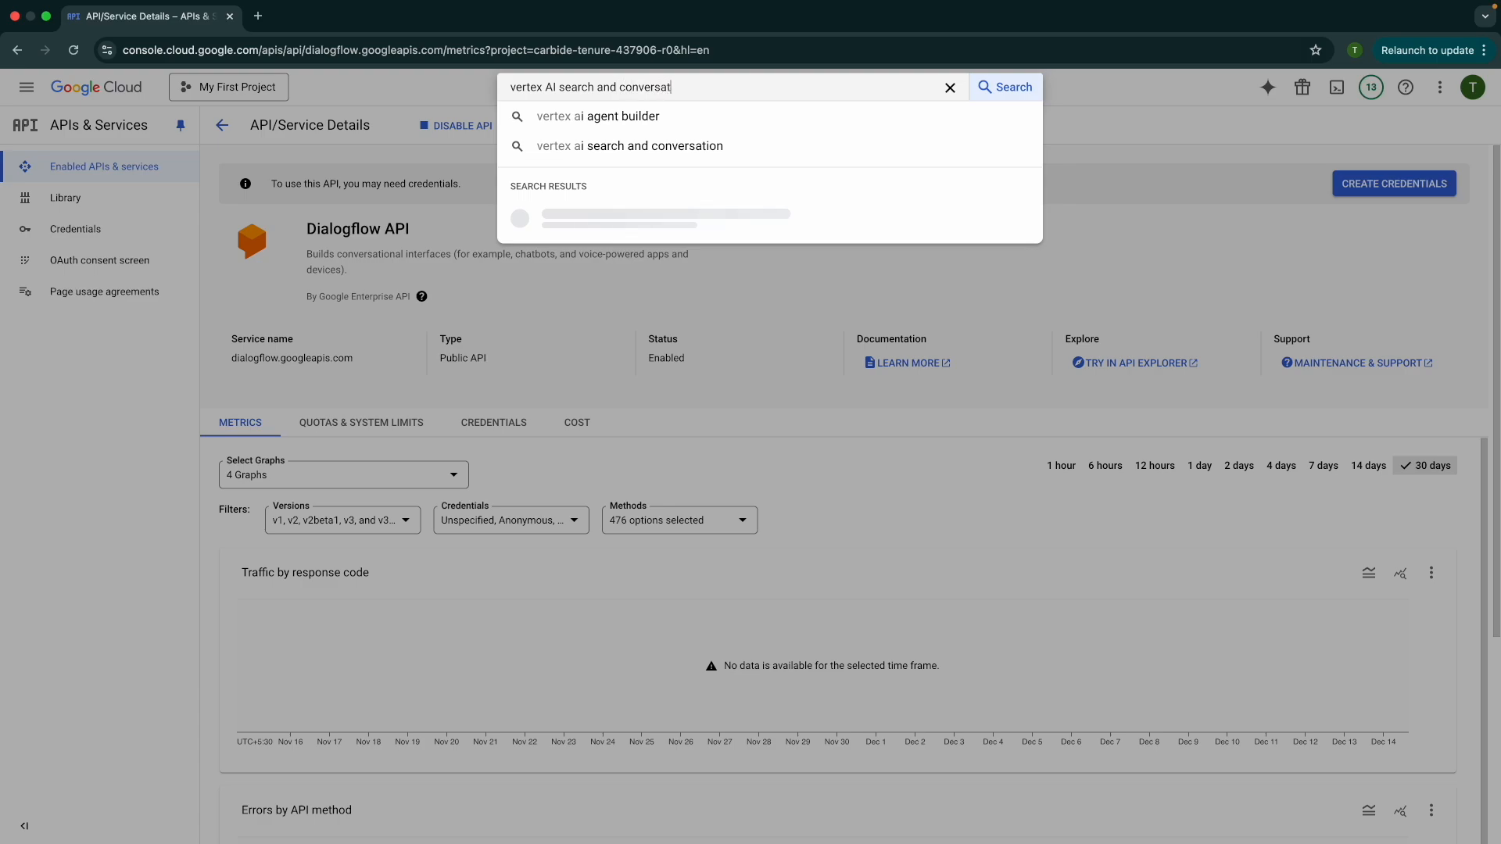
{"action": "type", "text": "ion"}
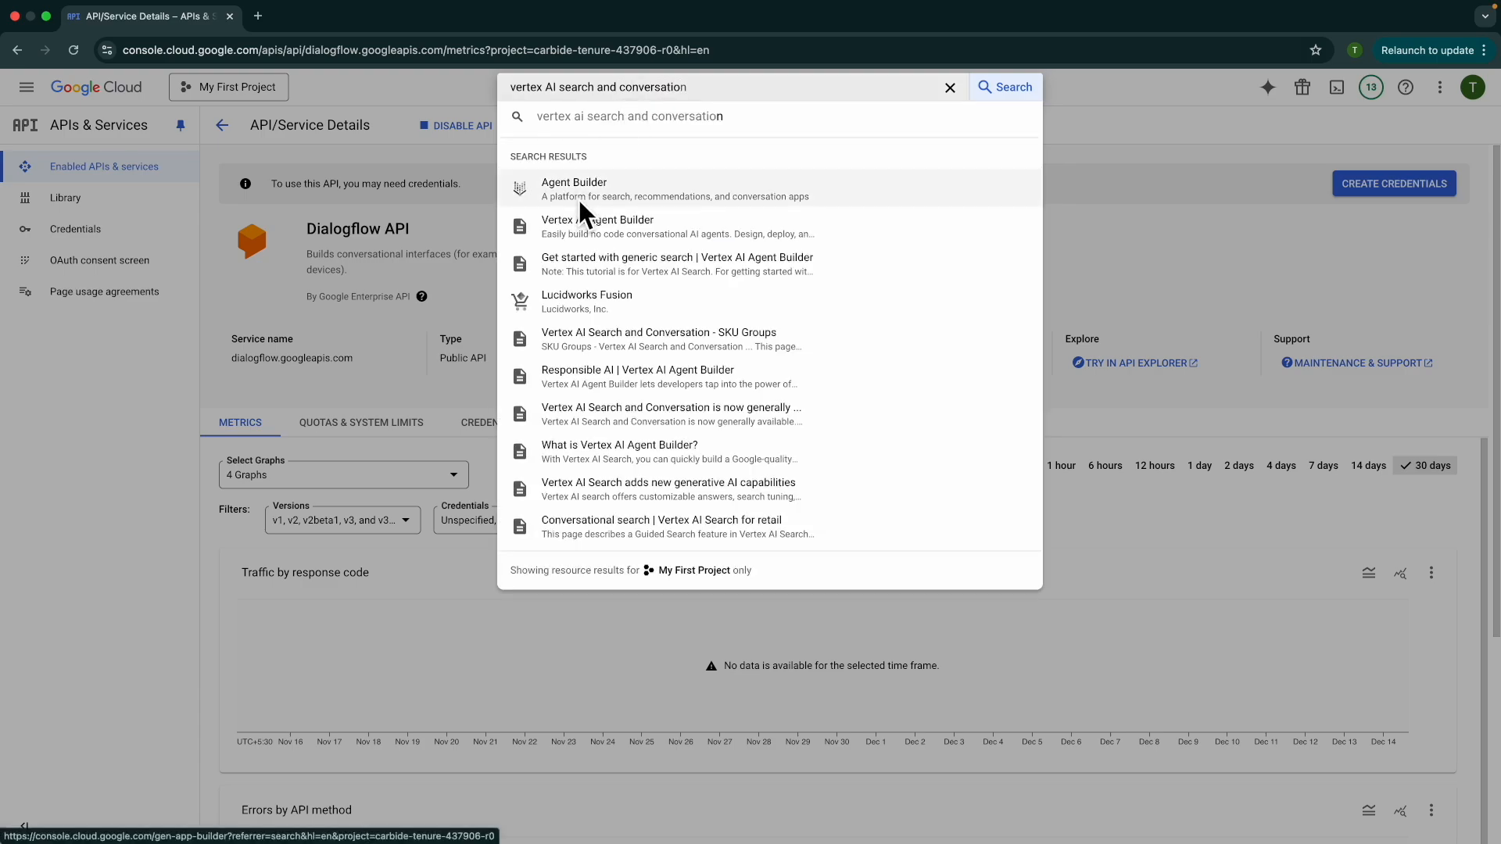
{"action": "left_click", "coordinate": [580, 199]}
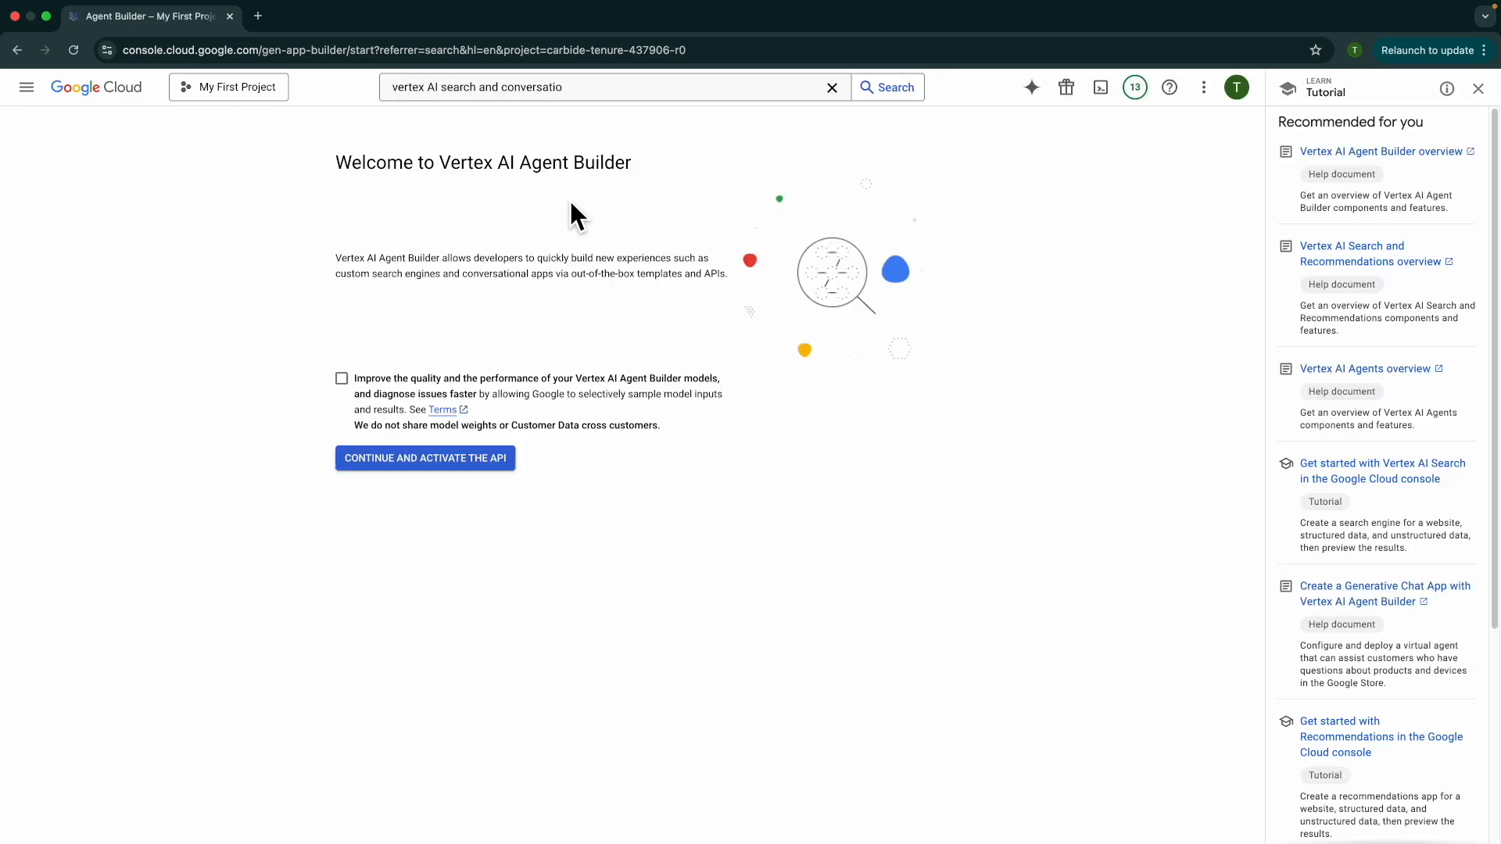
{"action": "left_click", "coordinate": [426, 460]}
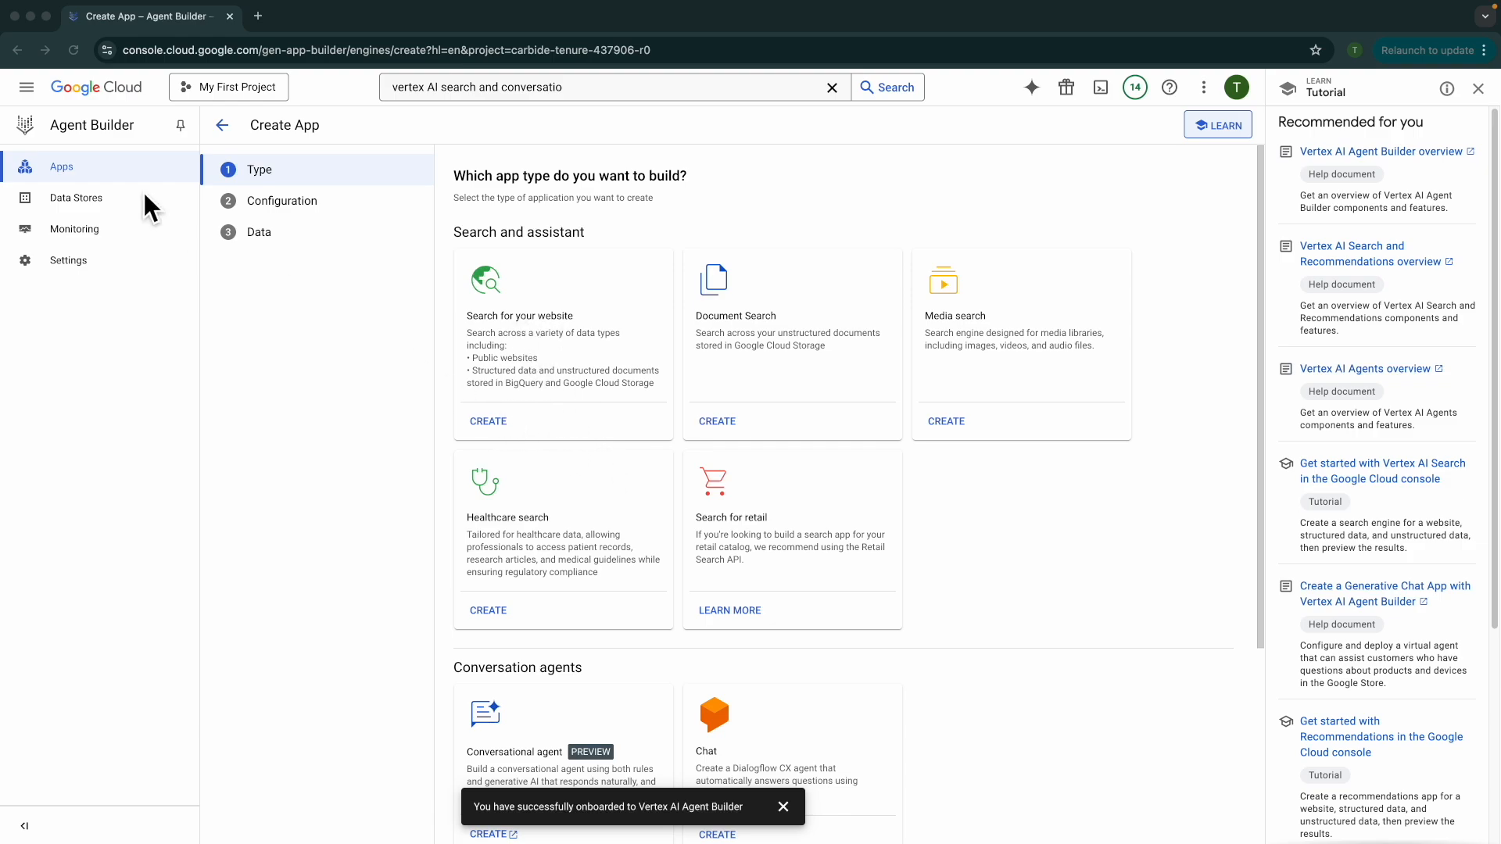
- Start creating a new Agent Builder app of the Chat type under Conversation agents
{"action": "left_click", "coordinate": [229, 130]}
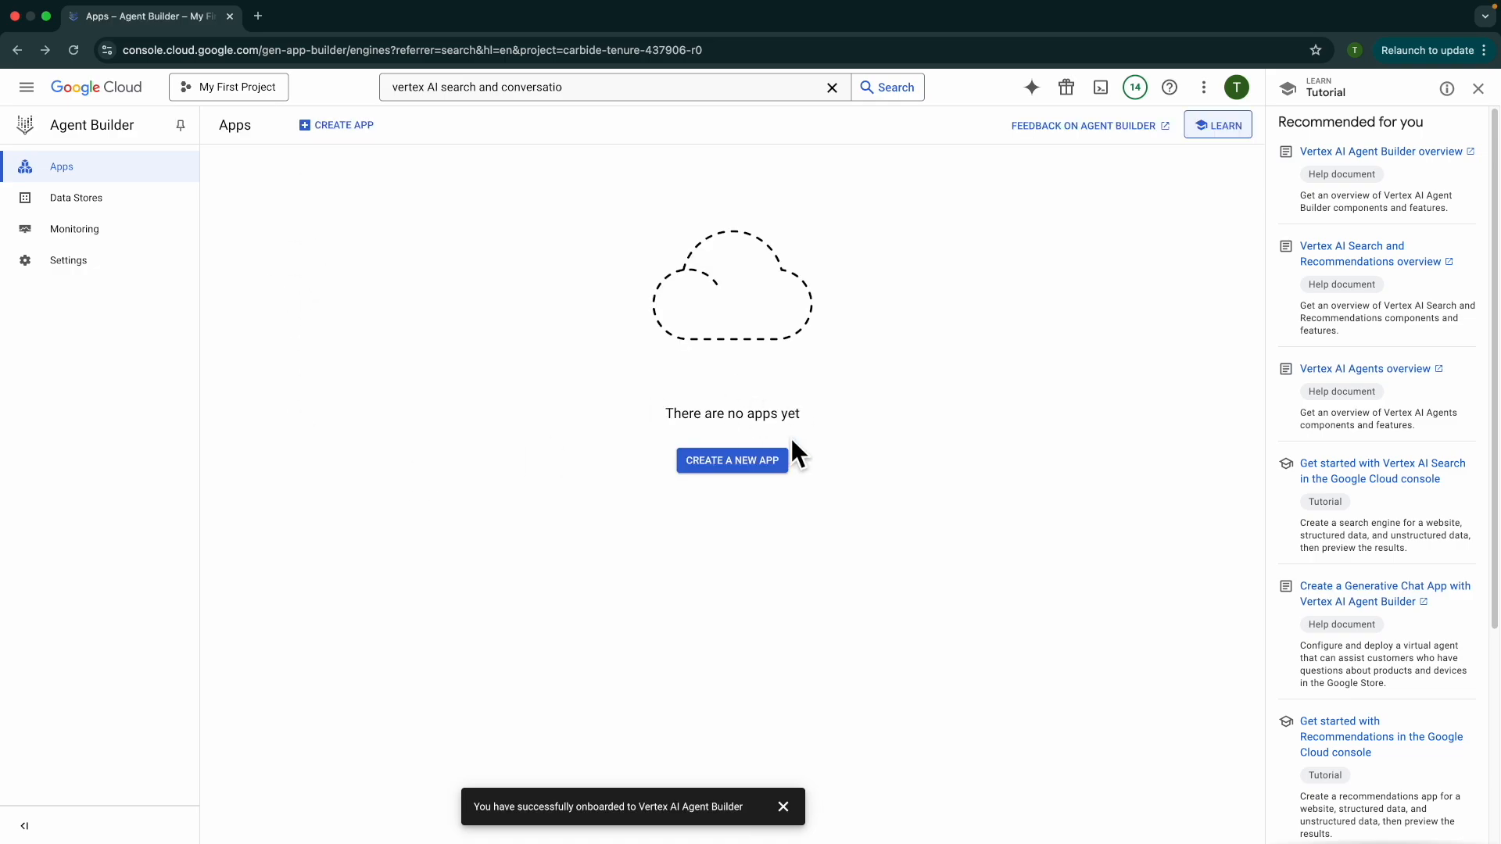
{"action": "left_click", "coordinate": [734, 468]}
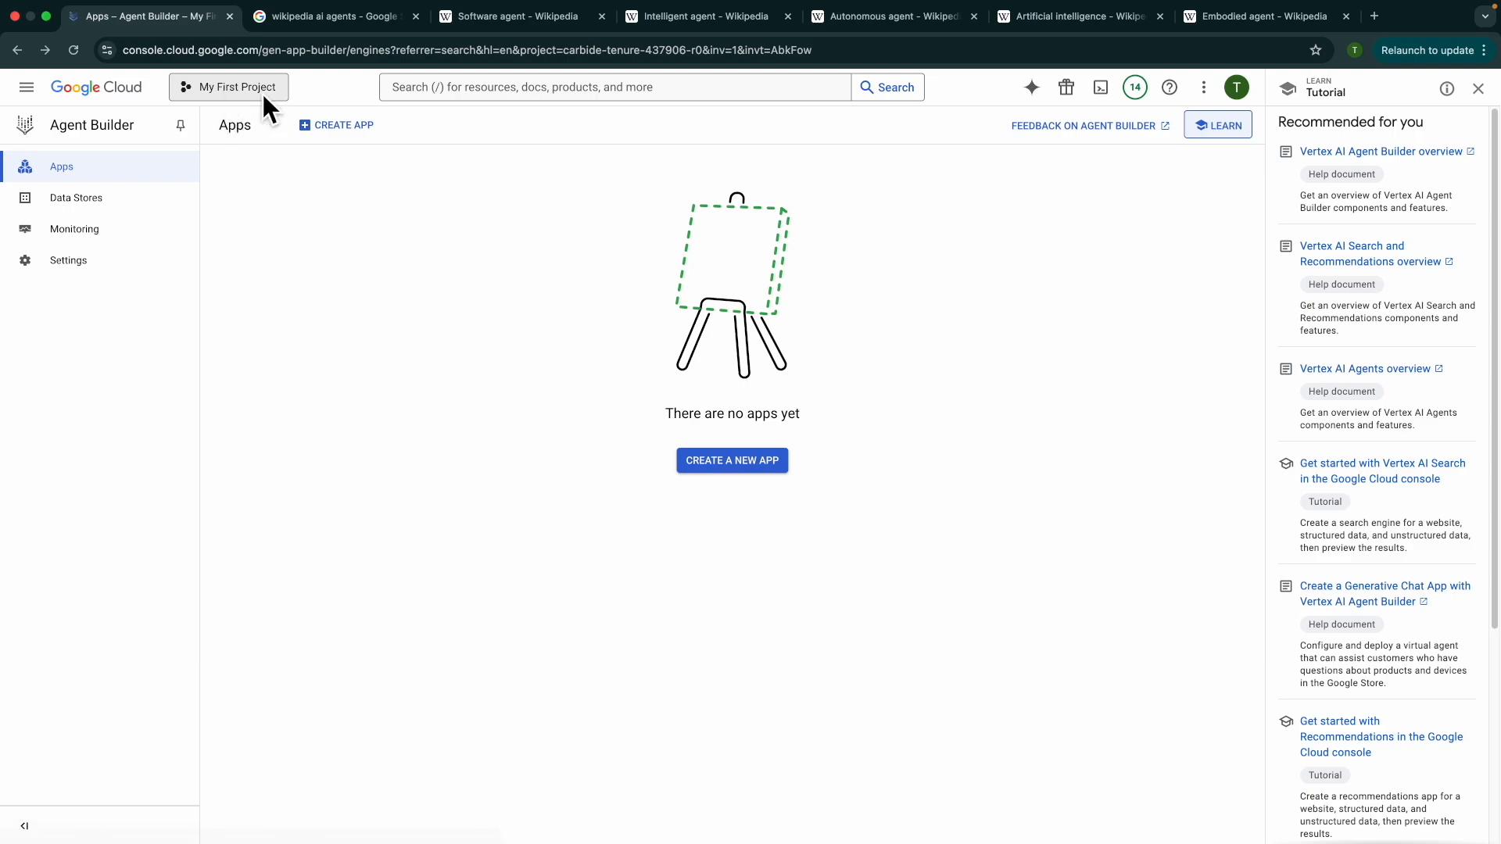
{"action": "left_click", "coordinate": [332, 125]}
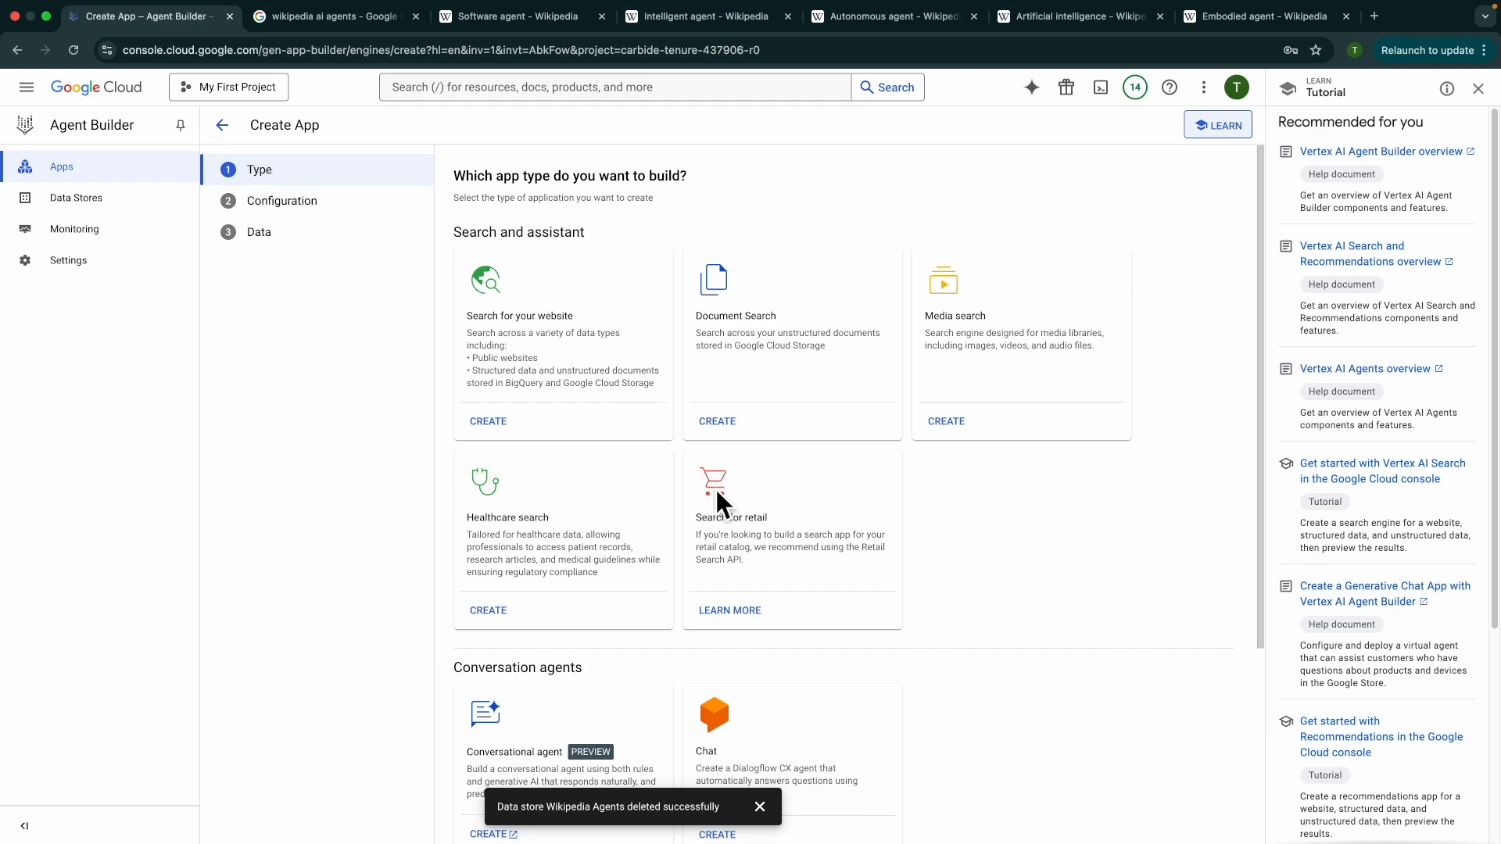
{"action": "scroll", "coordinate": [657, 724], "scroll_direction": "down", "scroll_amount": 3}
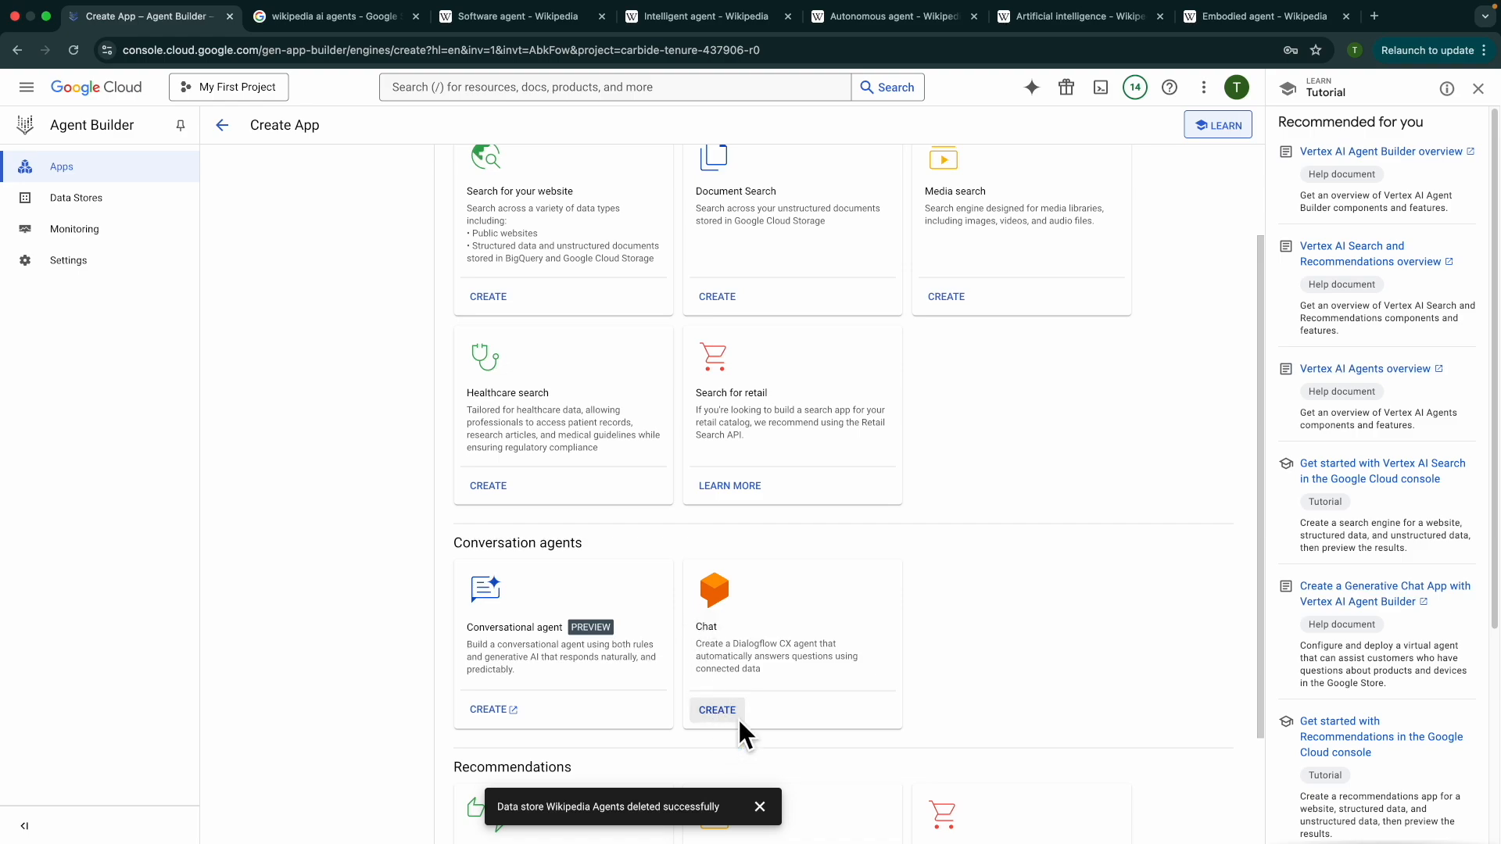
{"action": "left_click", "coordinate": [728, 714]}
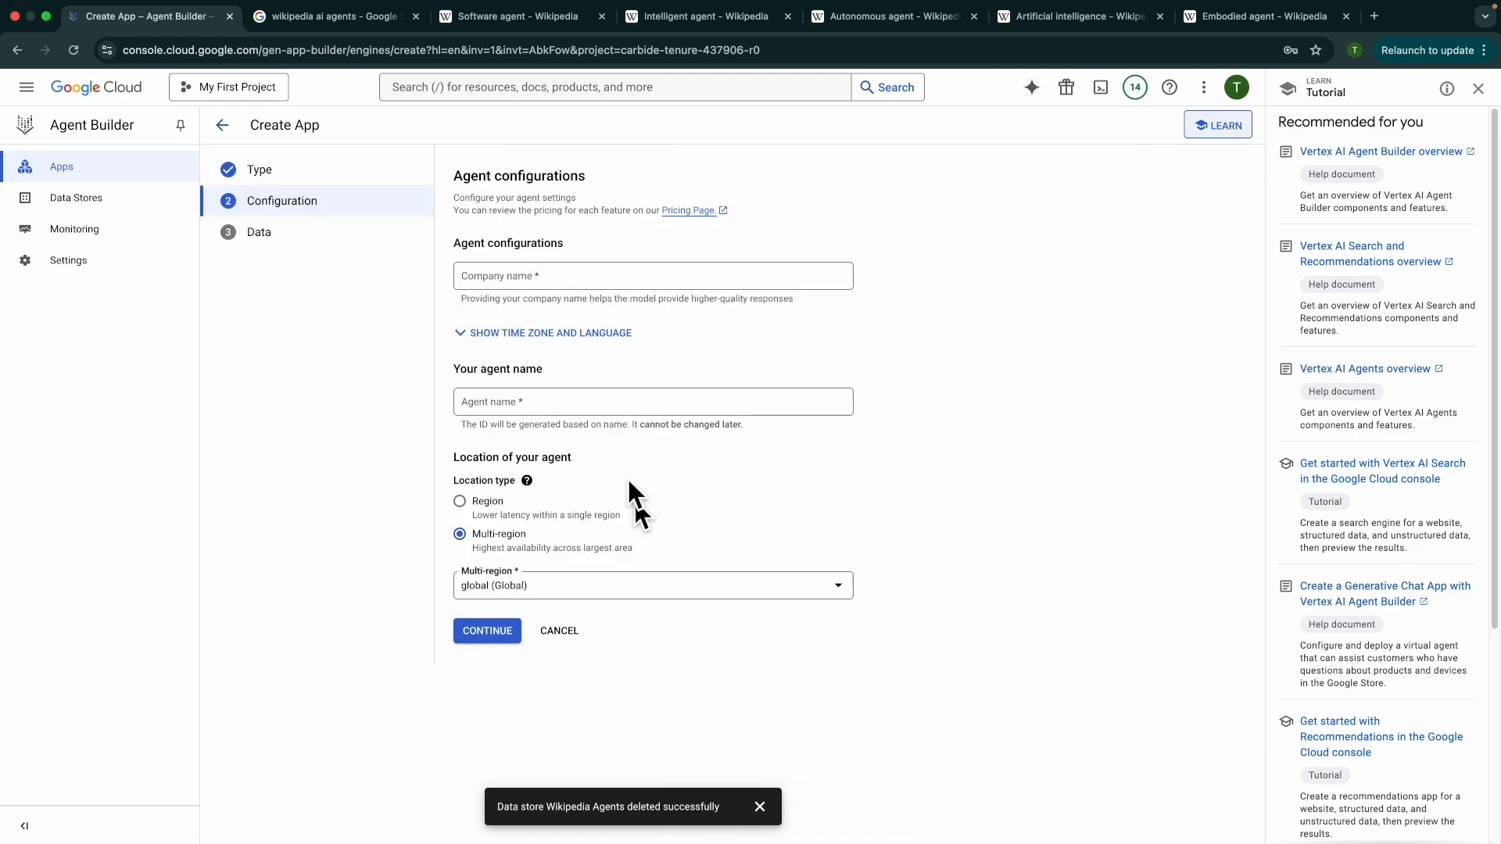
- Configure the agent with company name "Save A Life" and agent name "Blood Donation Agent", and proceed to its data stores
{"action": "left_click", "coordinate": [509, 279]}
{"action": "type", "text": "Sav"}
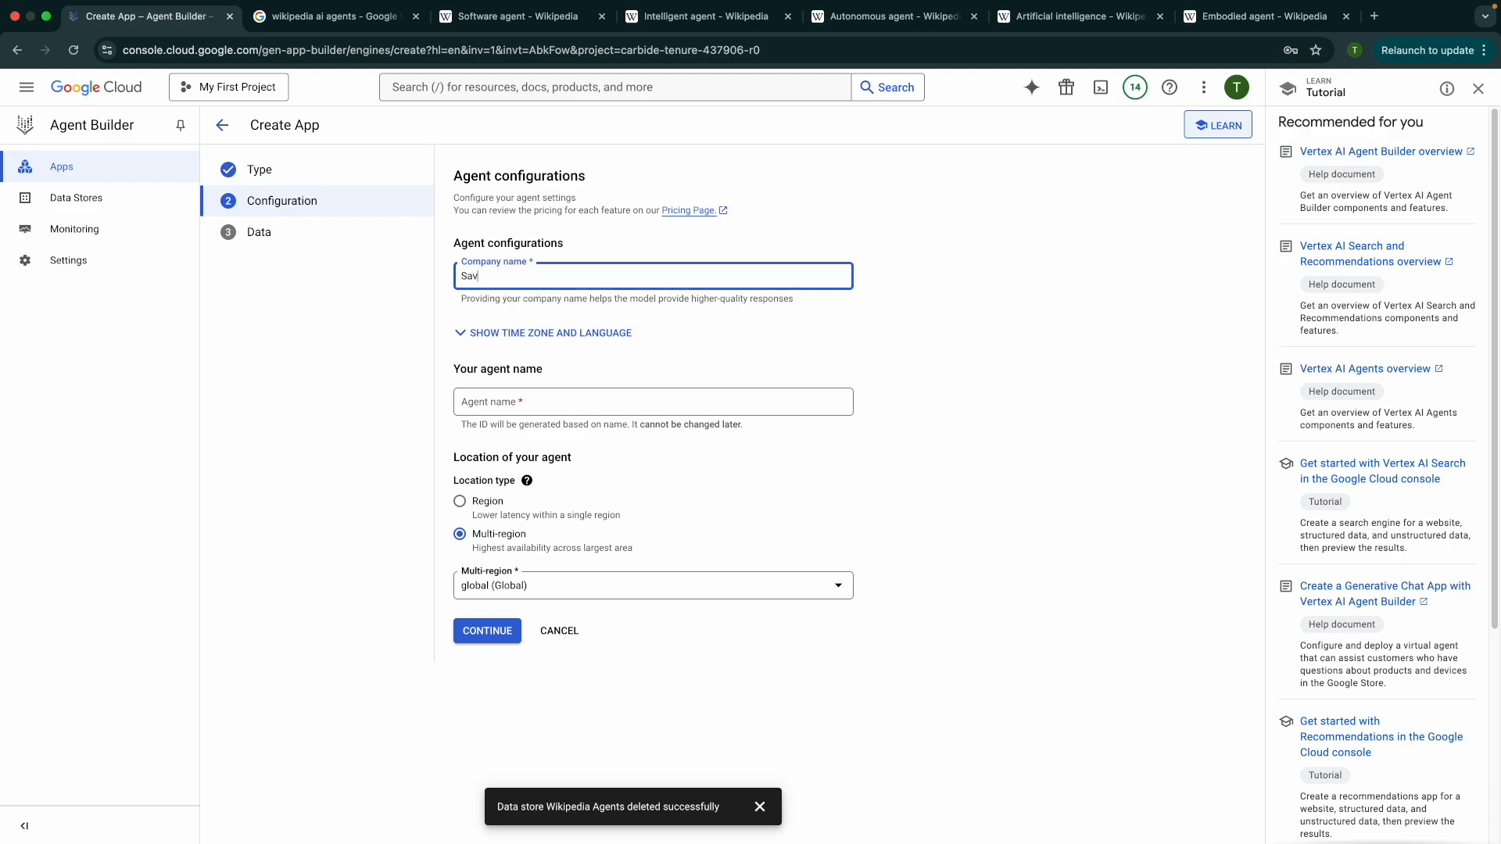
{"action": "type", "text": "e A Life"}
{"action": "left_click", "coordinate": [498, 407]}
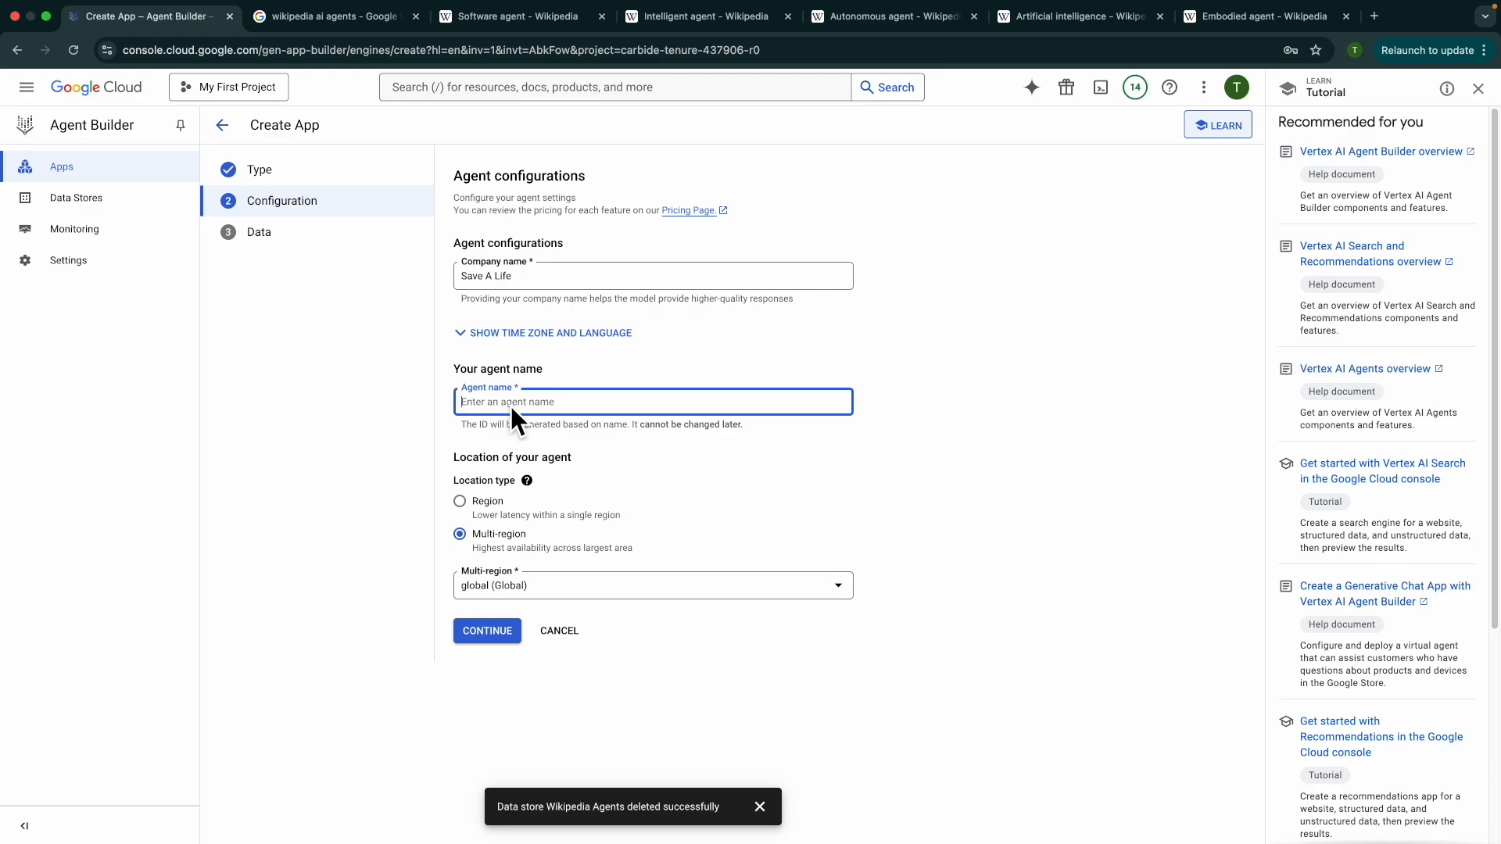
{"action": "type", "text": "B"}
{"action": "key", "text": "BackSpace"}
{"action": "type", "text": "Blood Do"}
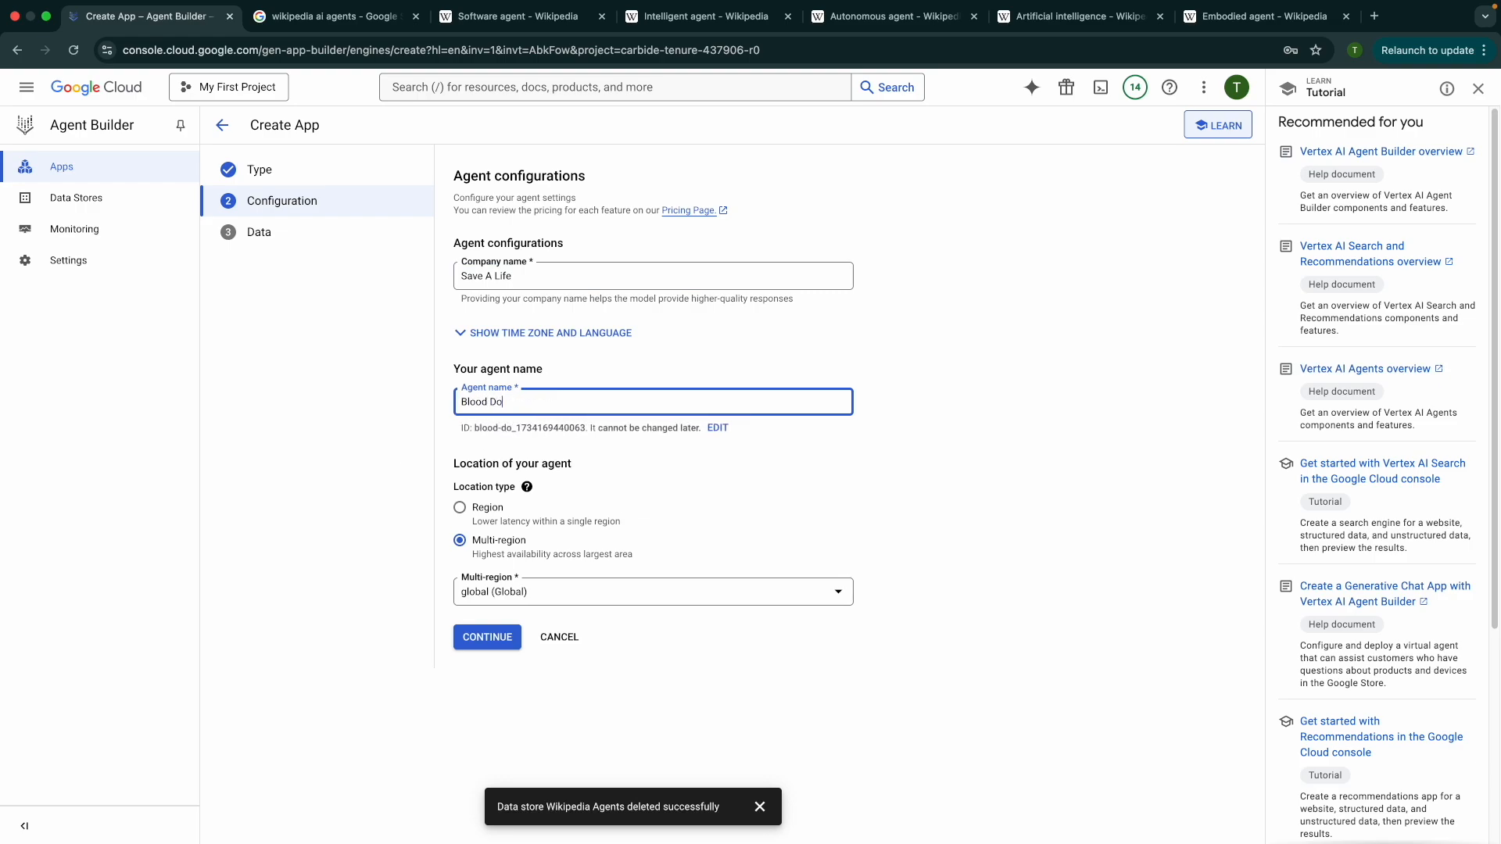
{"action": "type", "text": "nation Agent"}
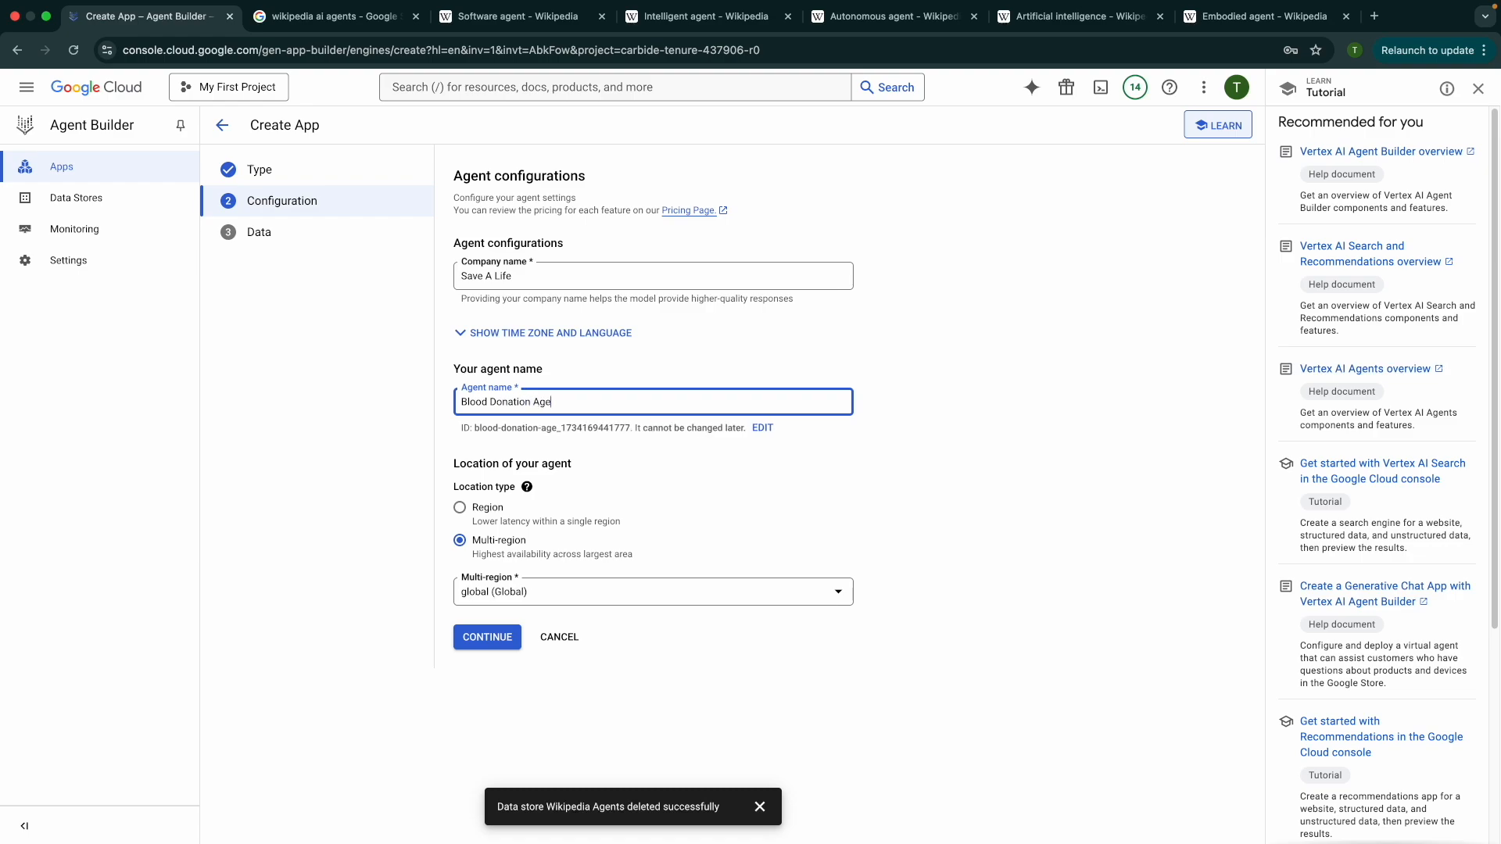
{"action": "left_click", "coordinate": [500, 642]}
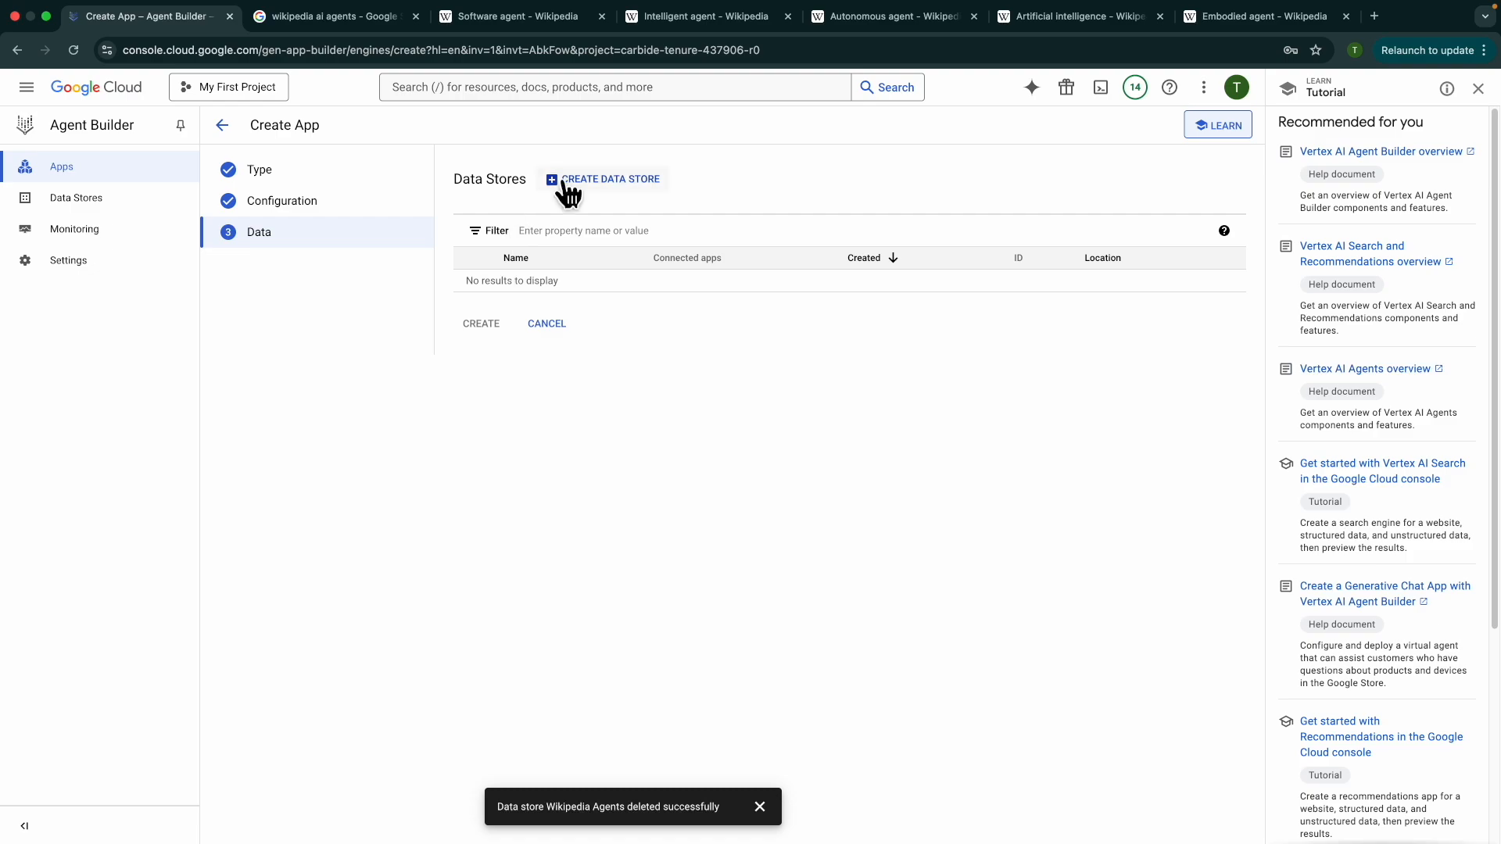
{"action": "left_click", "coordinate": [585, 181]}
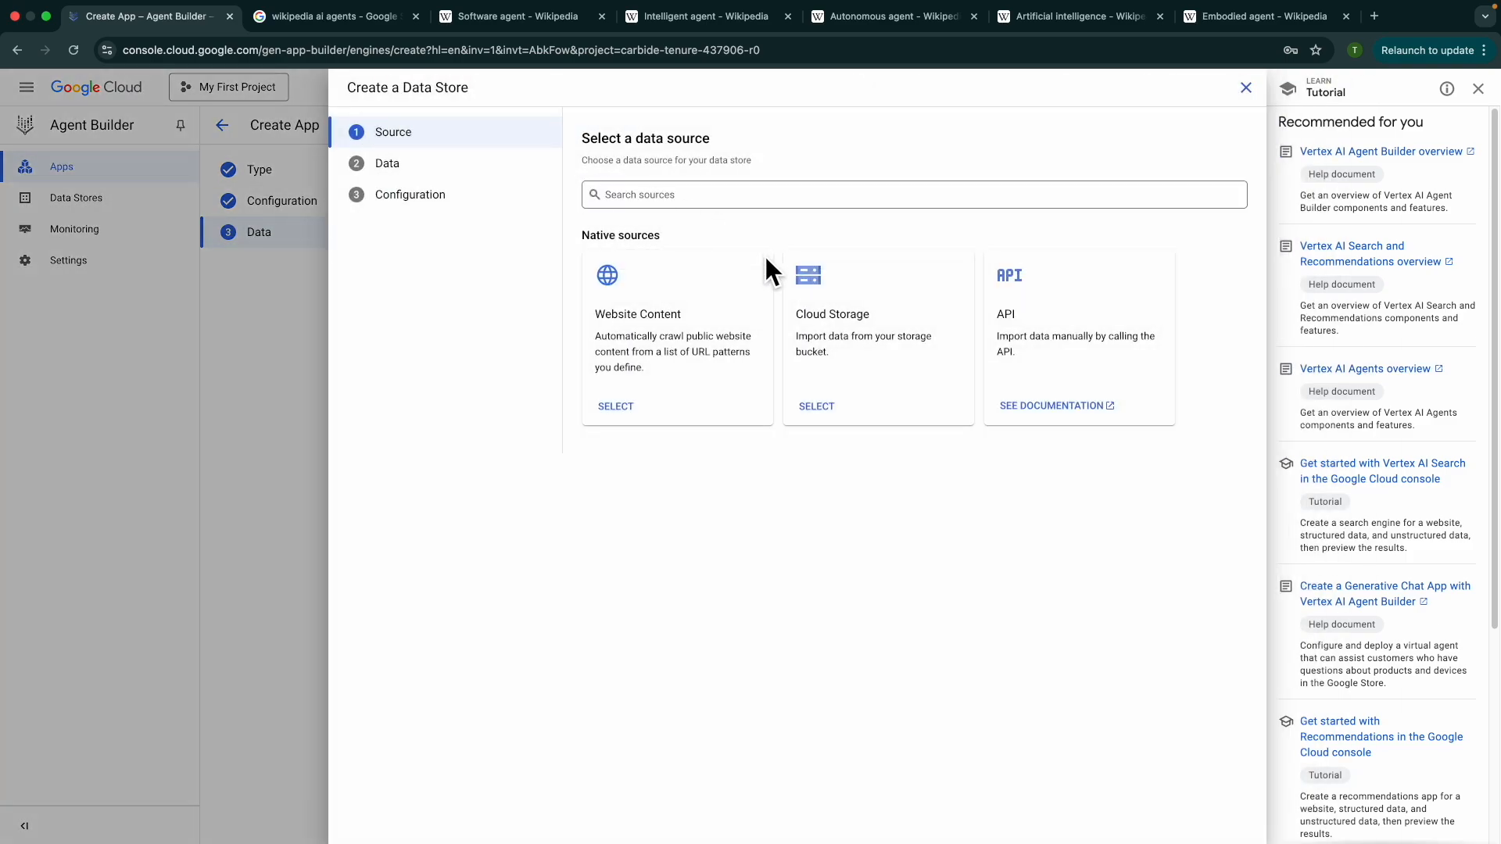
{"action": "left_click", "coordinate": [817, 406]}
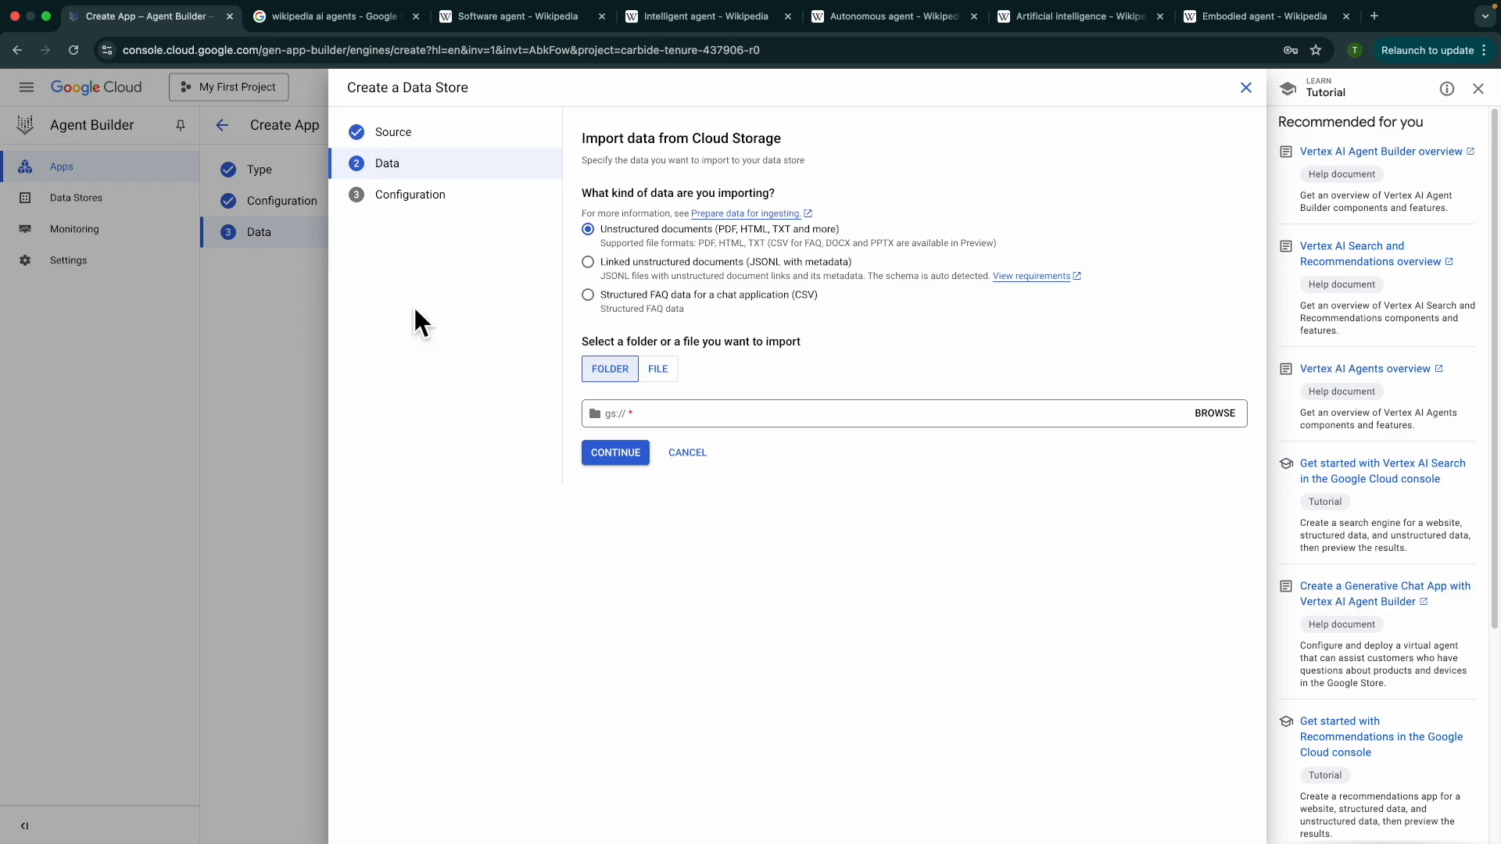
{"action": "left_click", "coordinate": [692, 451]}
- Start a new Cloud Storage data store importing unstructured documents from the folder gs://cloud-samples-data/dialogflow-cx/arc-lifeblood
{"action": "left_click", "coordinate": [568, 182]}
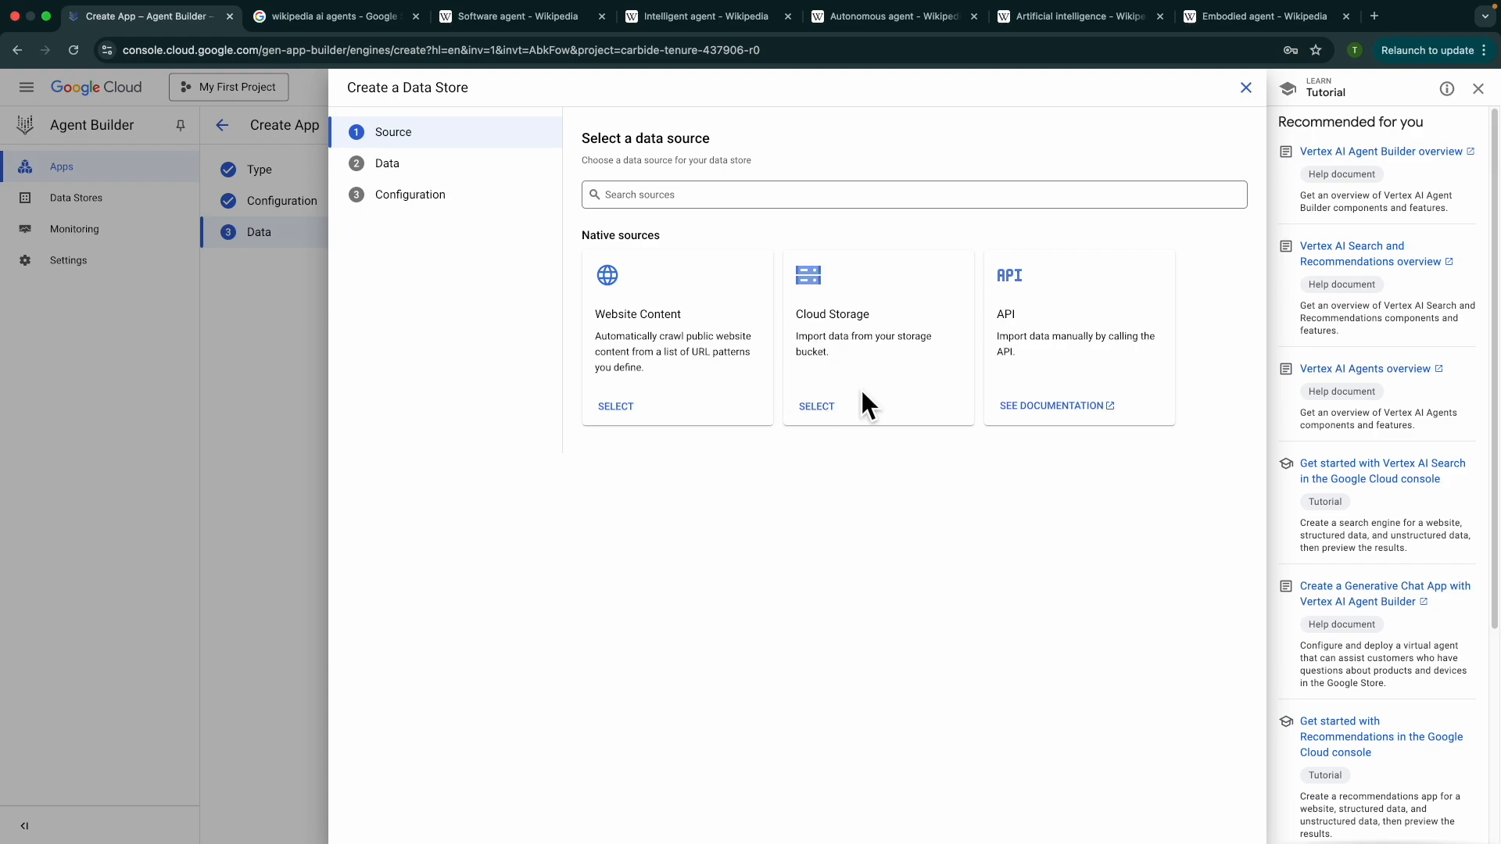
{"action": "left_click", "coordinate": [817, 407]}
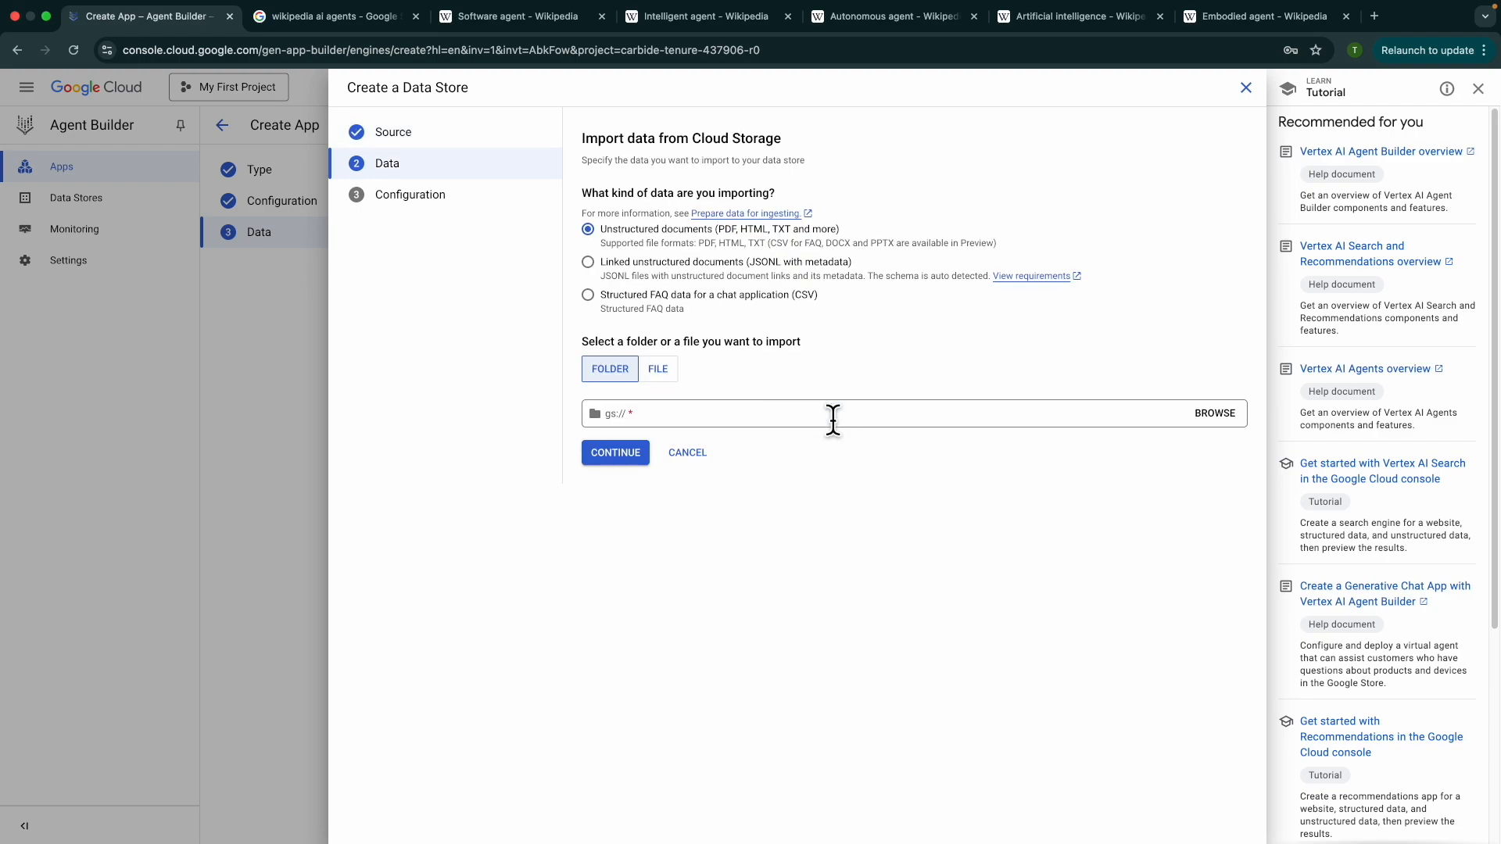
{"action": "left_click", "coordinate": [830, 413]}
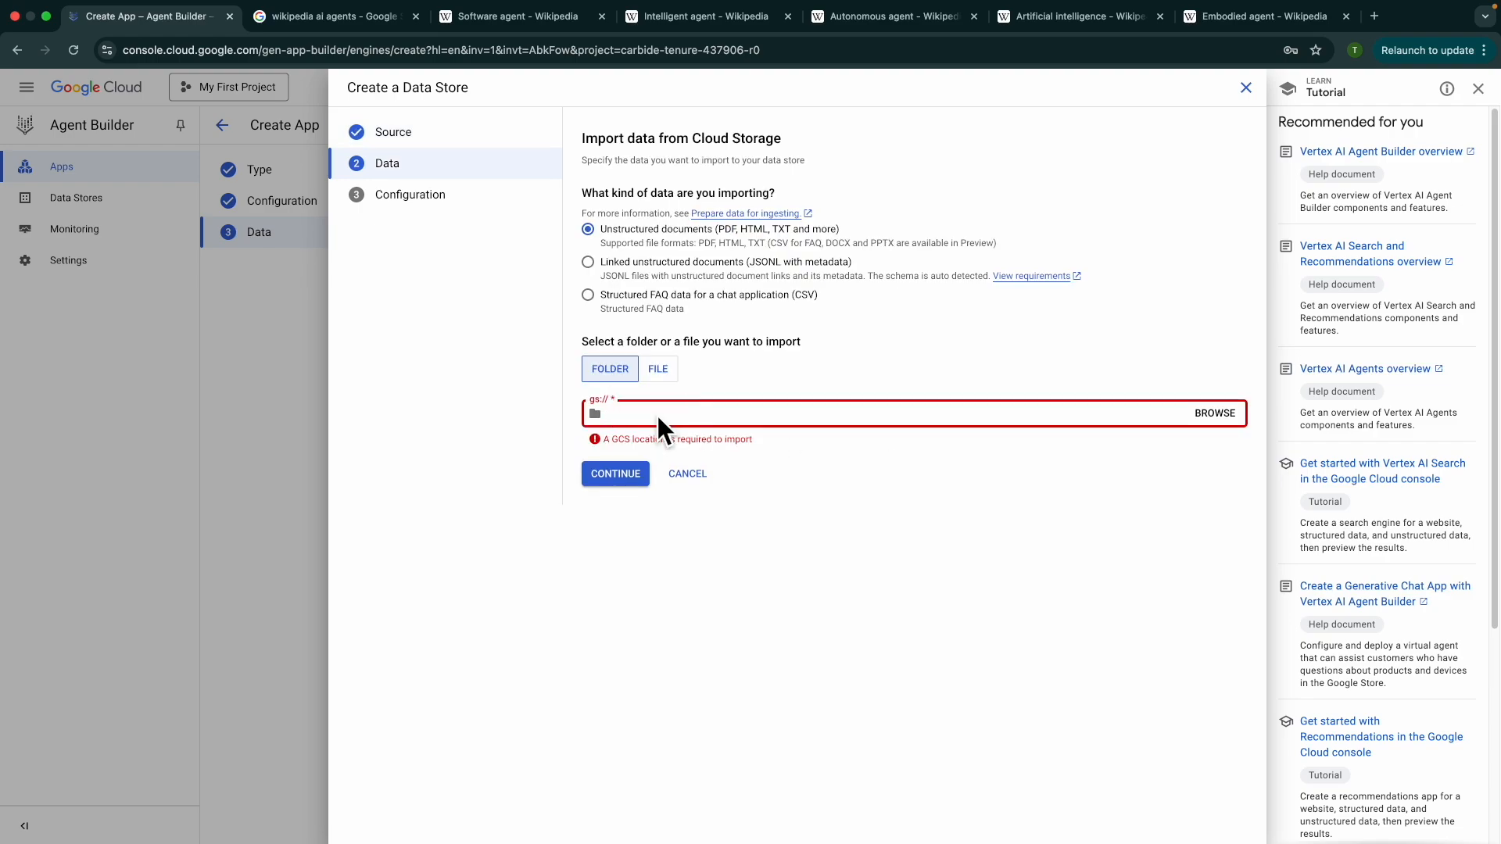
{"action": "type", "text": "cloud-samples-data/dialogflow-cx/arc-lifeblood"}
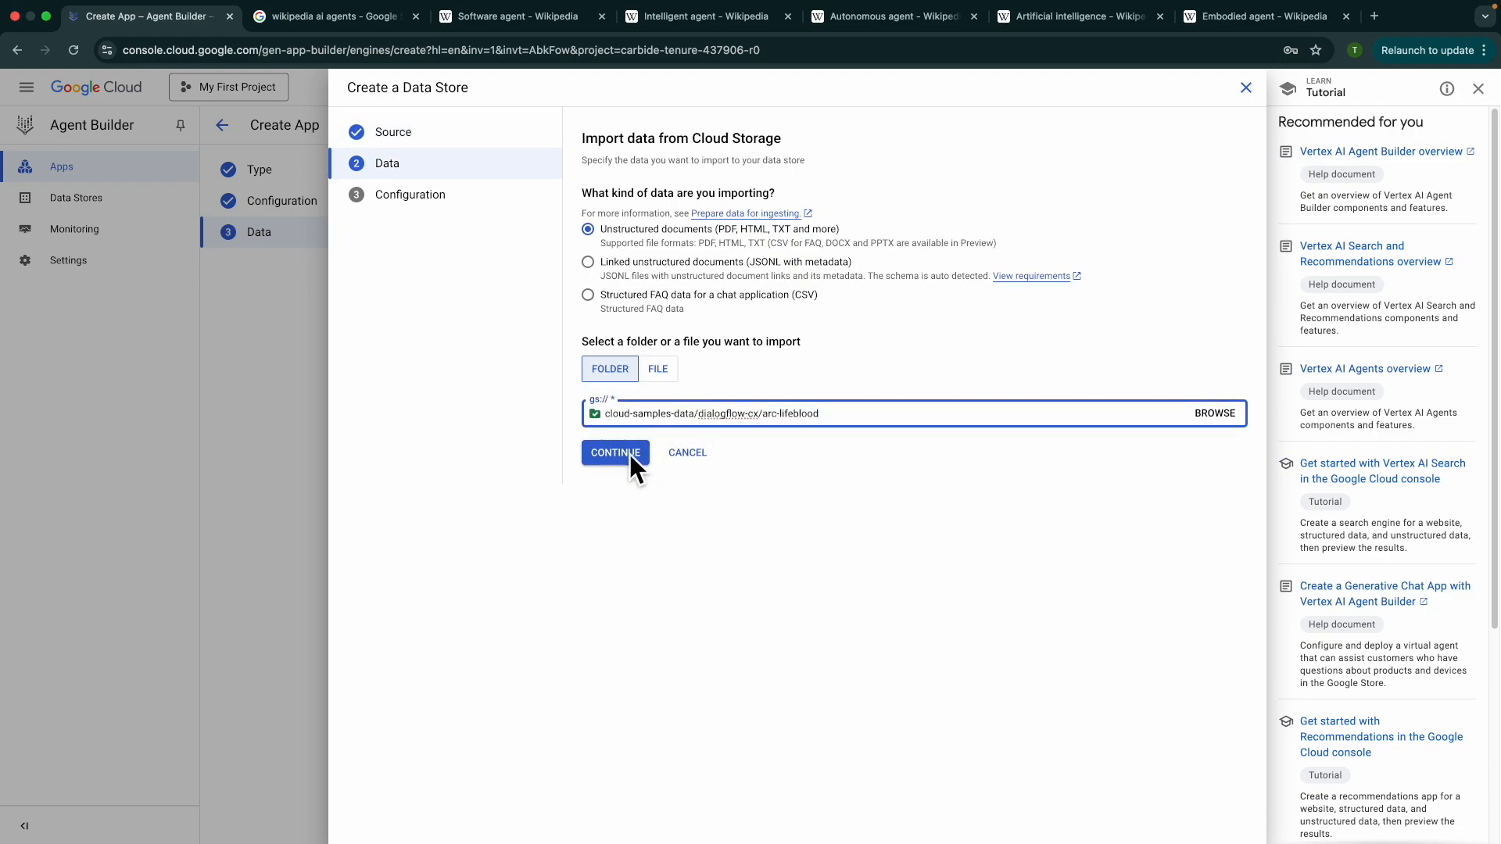
{"action": "left_click", "coordinate": [616, 453]}
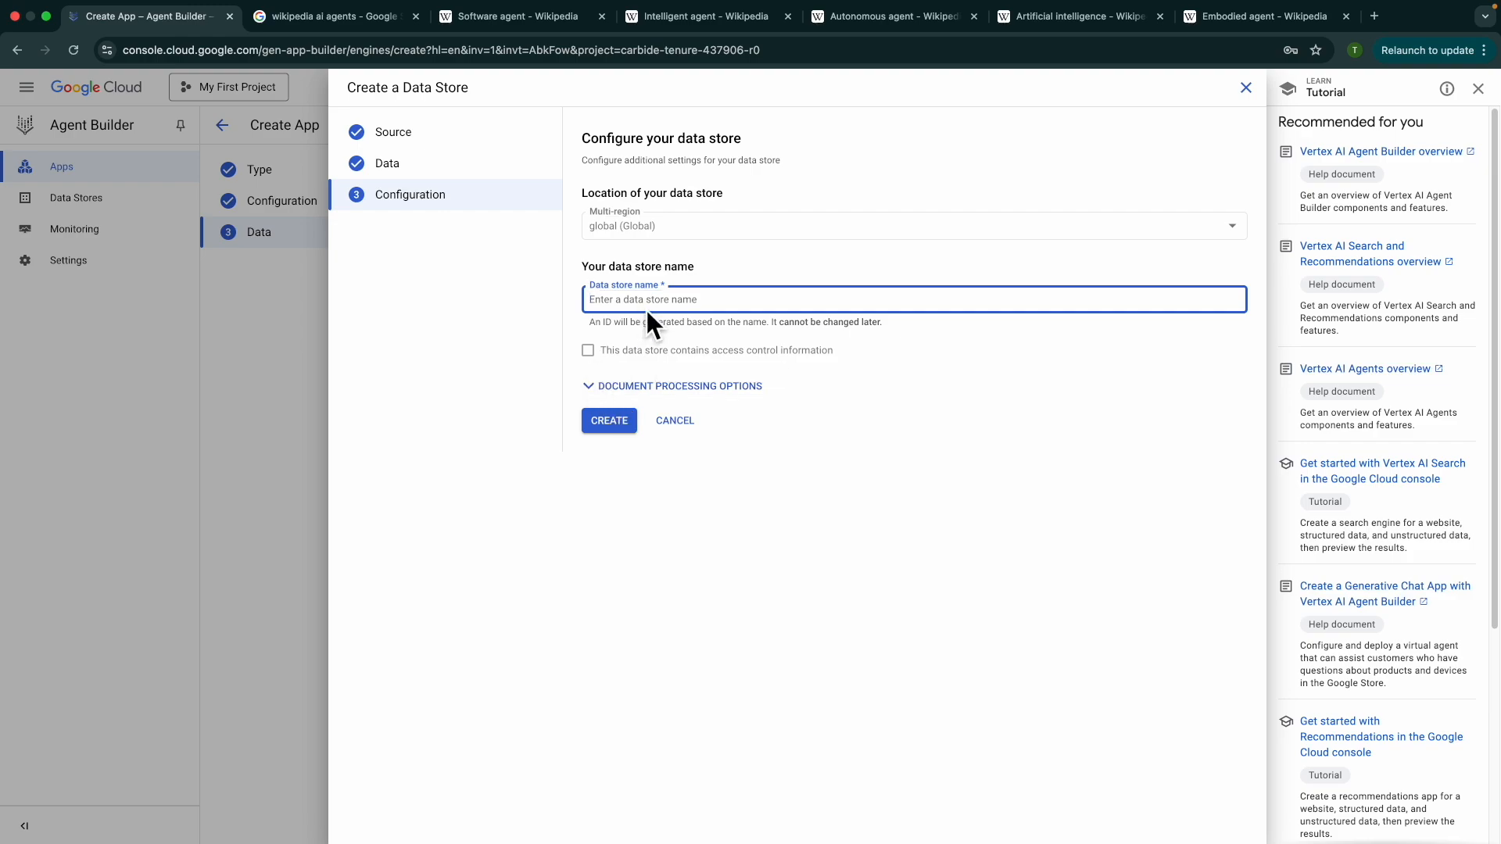
- Create the data store as "Australian Red Cross Lifeblood Unstructured" and create the app with it selected
{"action": "type", "text": "Australian Red Cross Lifeblood Unstructured"}
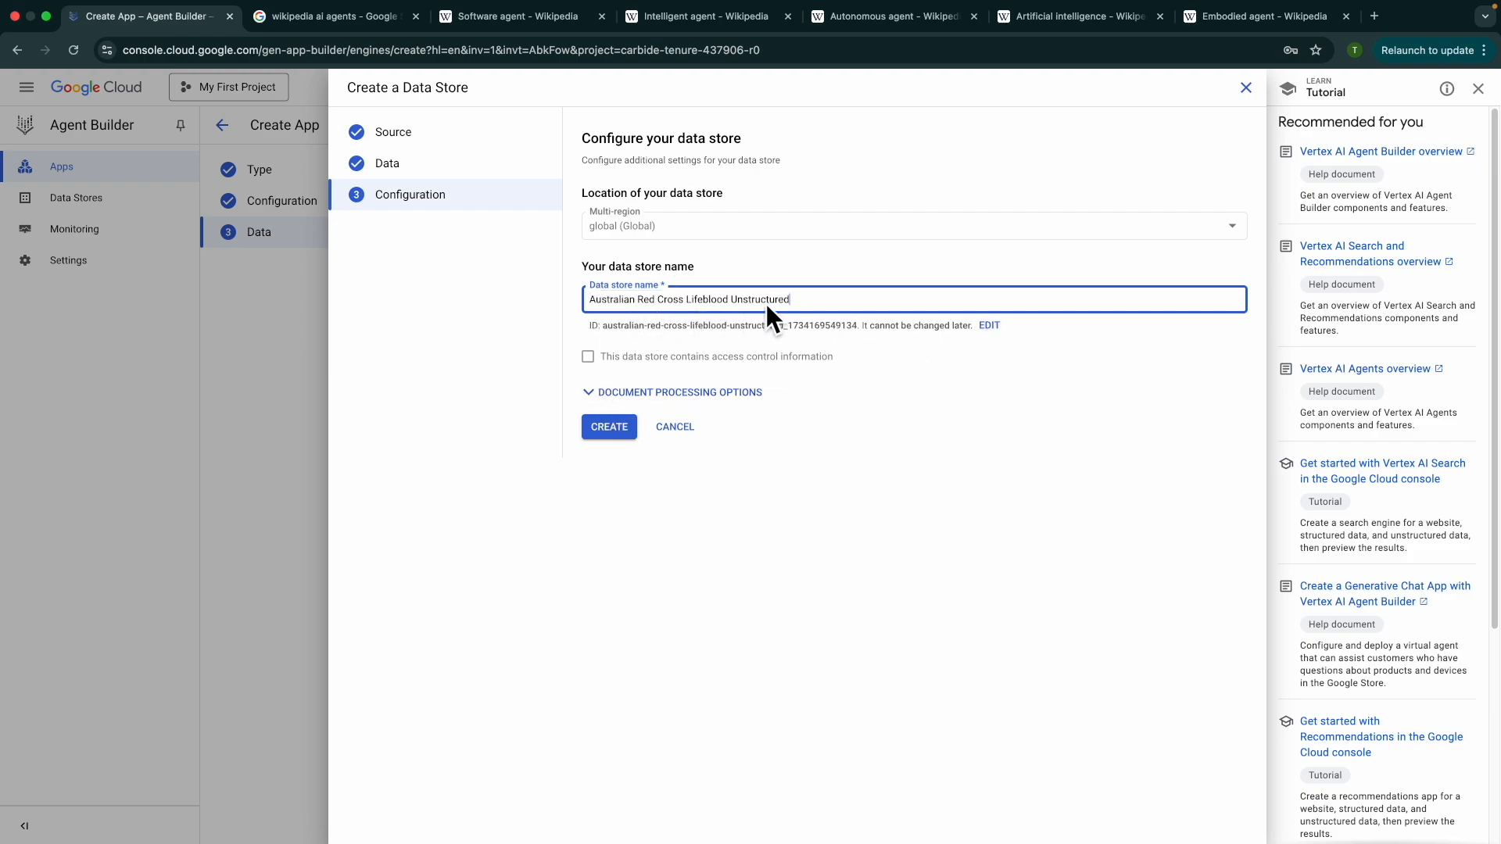
{"action": "left_click", "coordinate": [604, 431]}
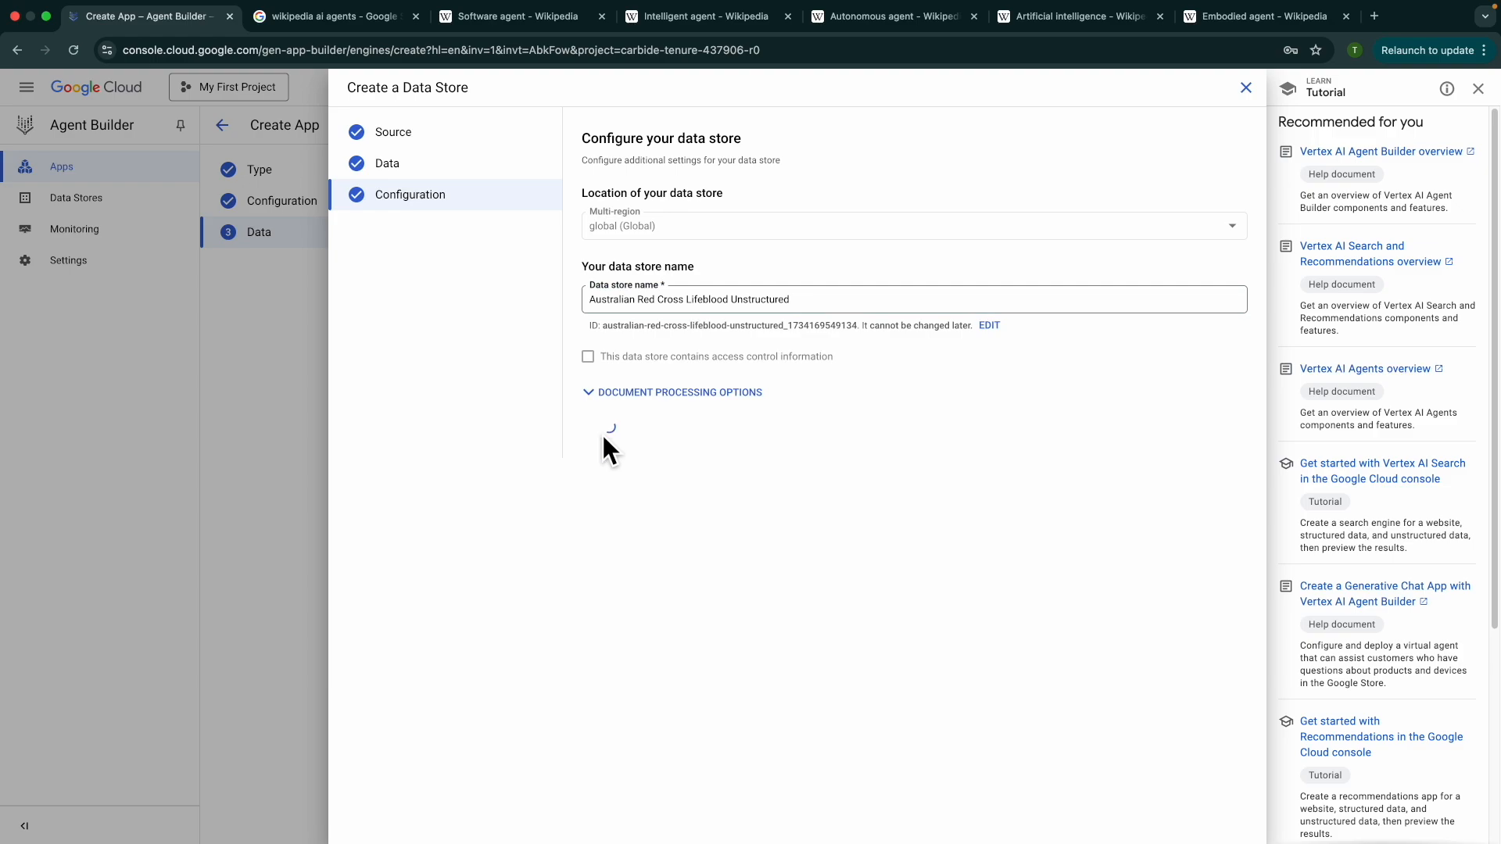
{"action": "left_click", "coordinate": [485, 346]}
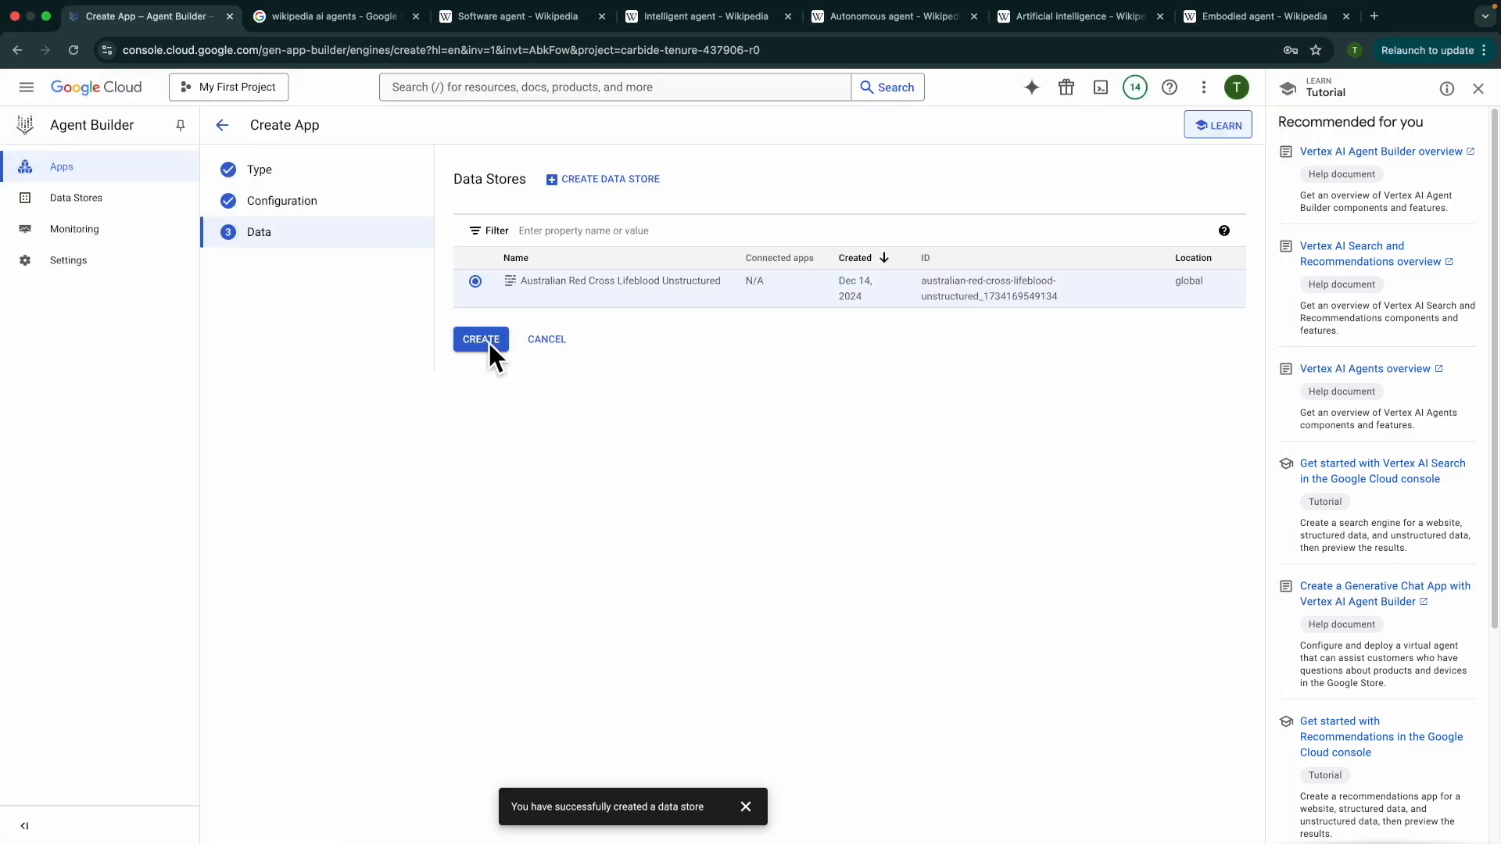
{"action": "left_click", "coordinate": [488, 341]}
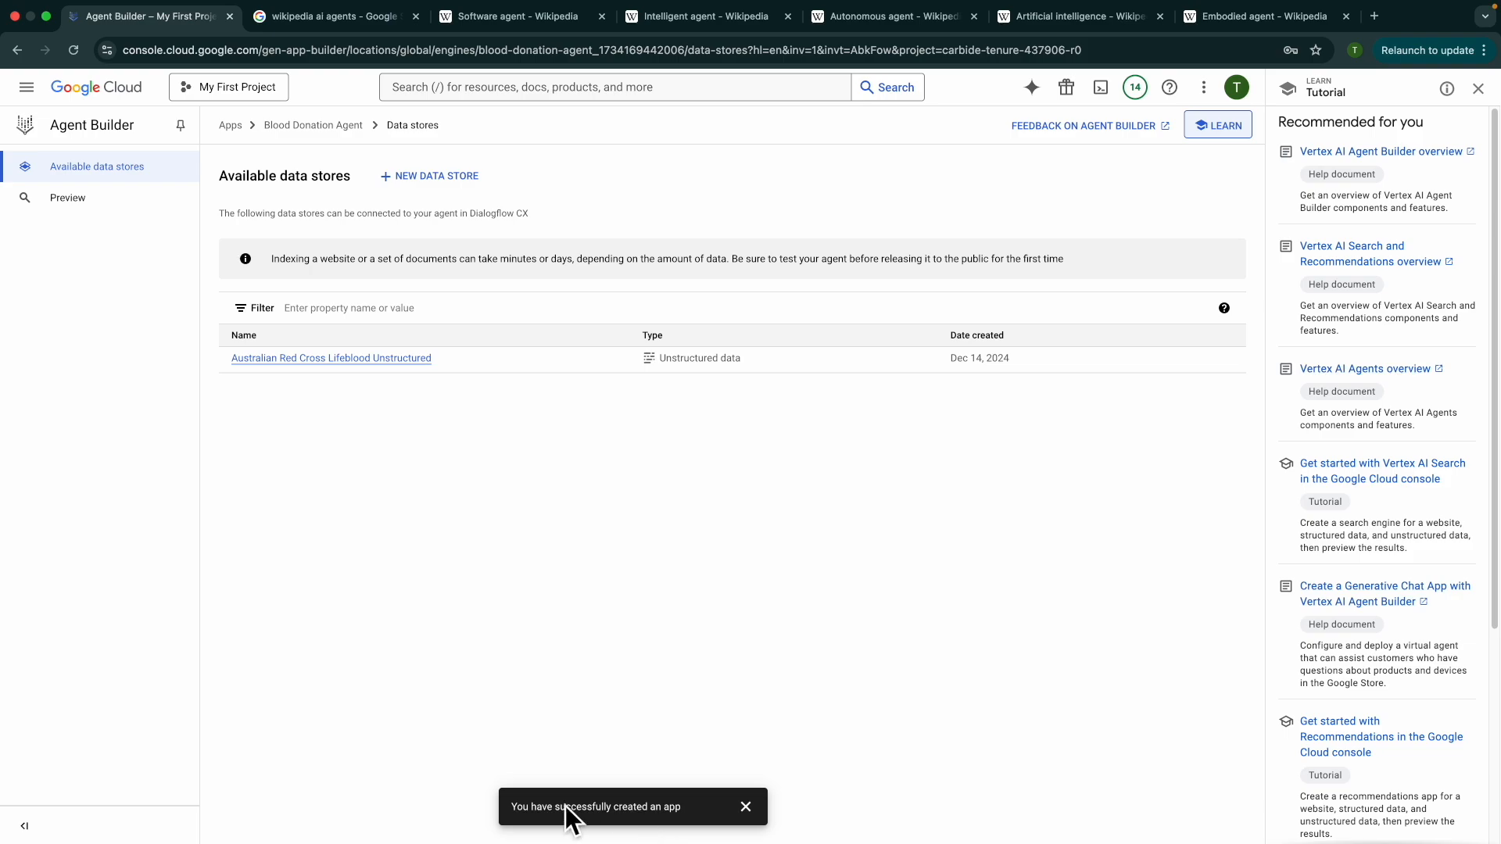
- Preview the Blood Donation Agent in Dialogflow CX and open its generative AI data store settings
{"action": "left_click", "coordinate": [312, 361]}
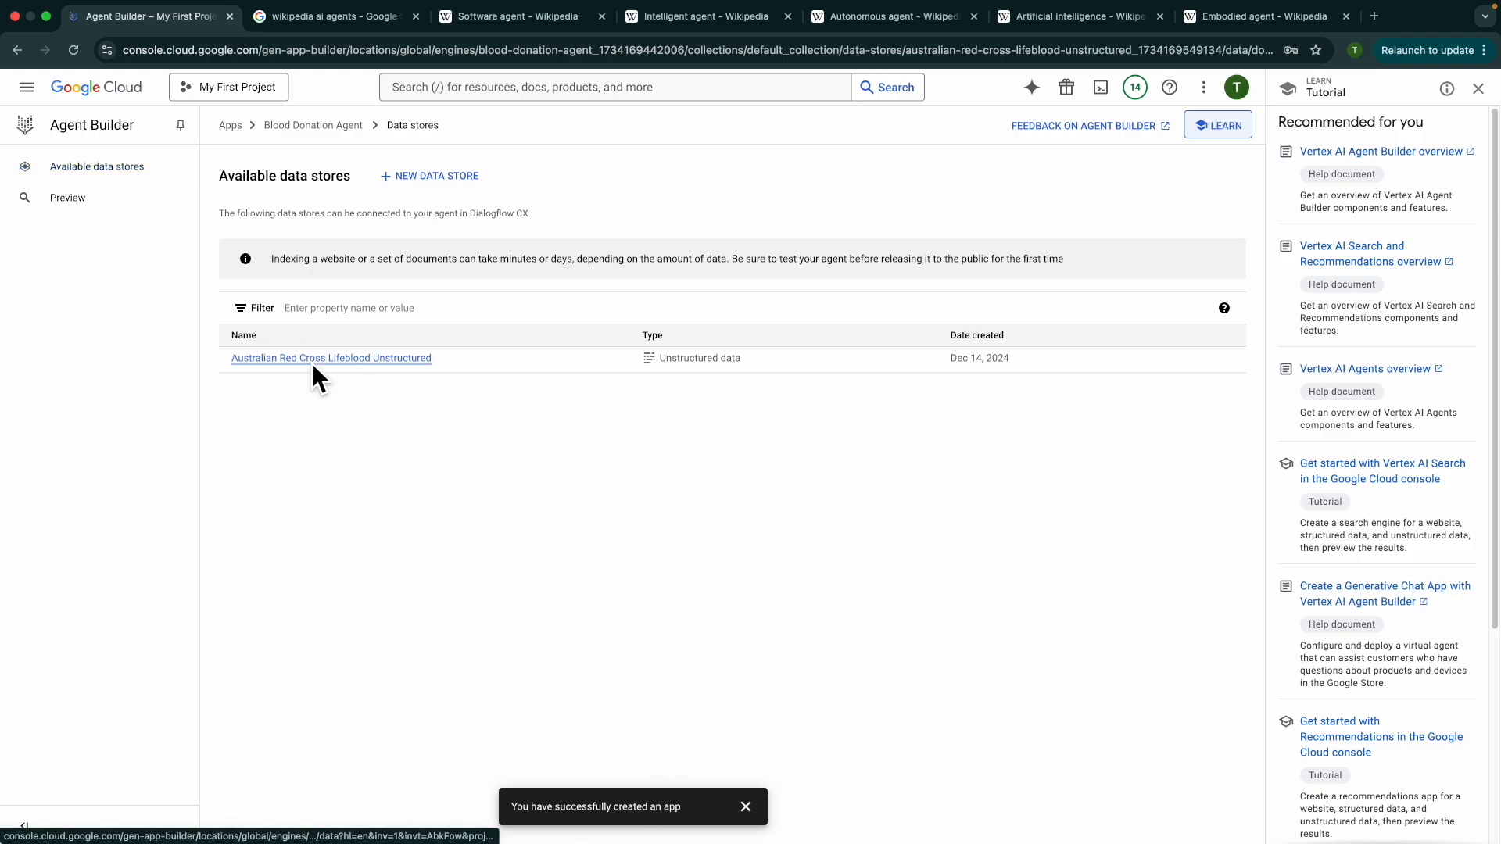
{"action": "left_click", "coordinate": [77, 206]}
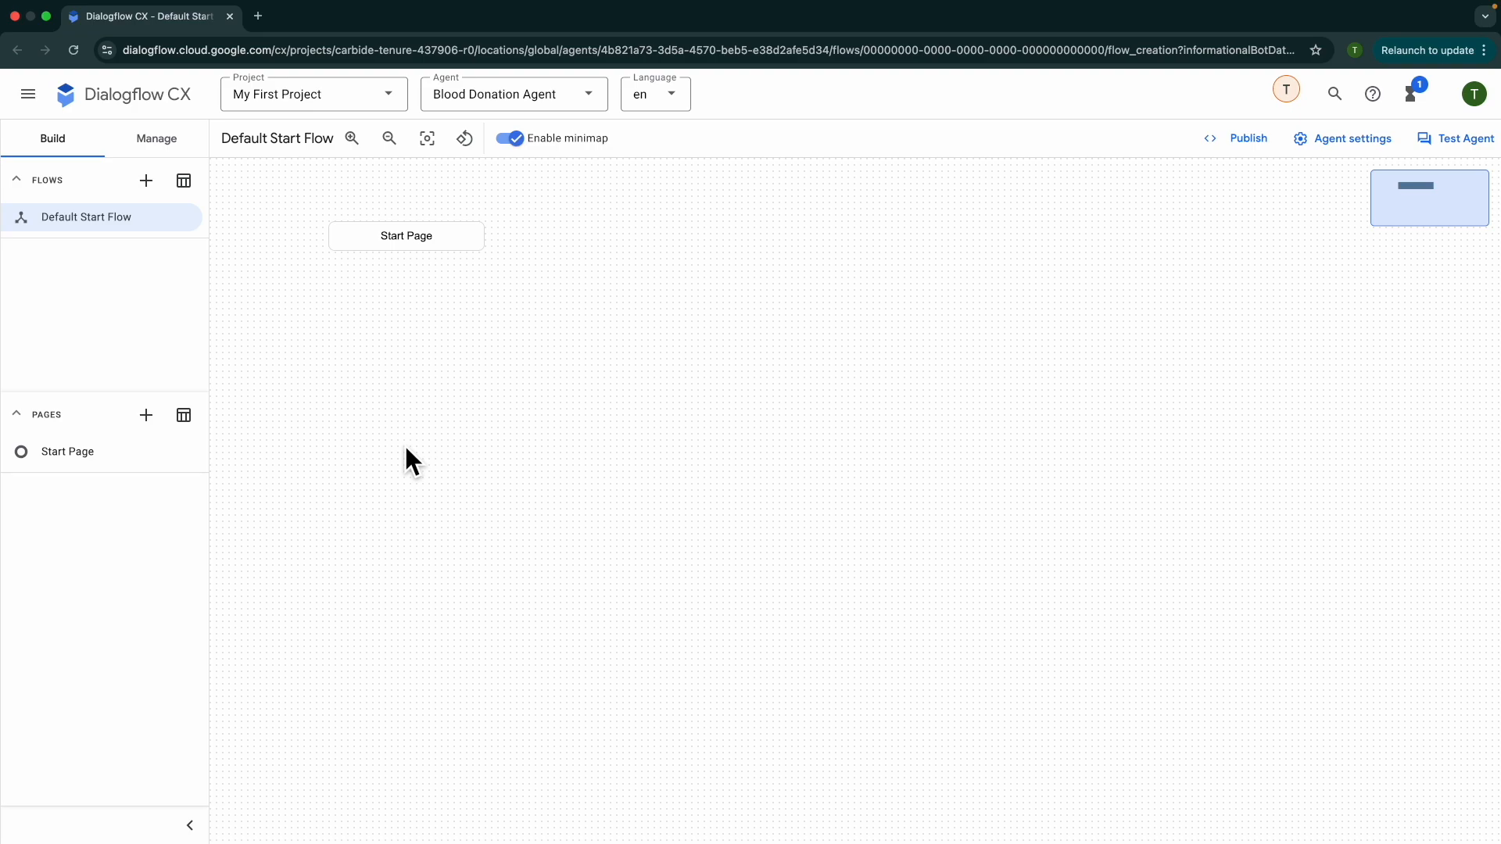
{"action": "left_click", "coordinate": [1337, 147]}
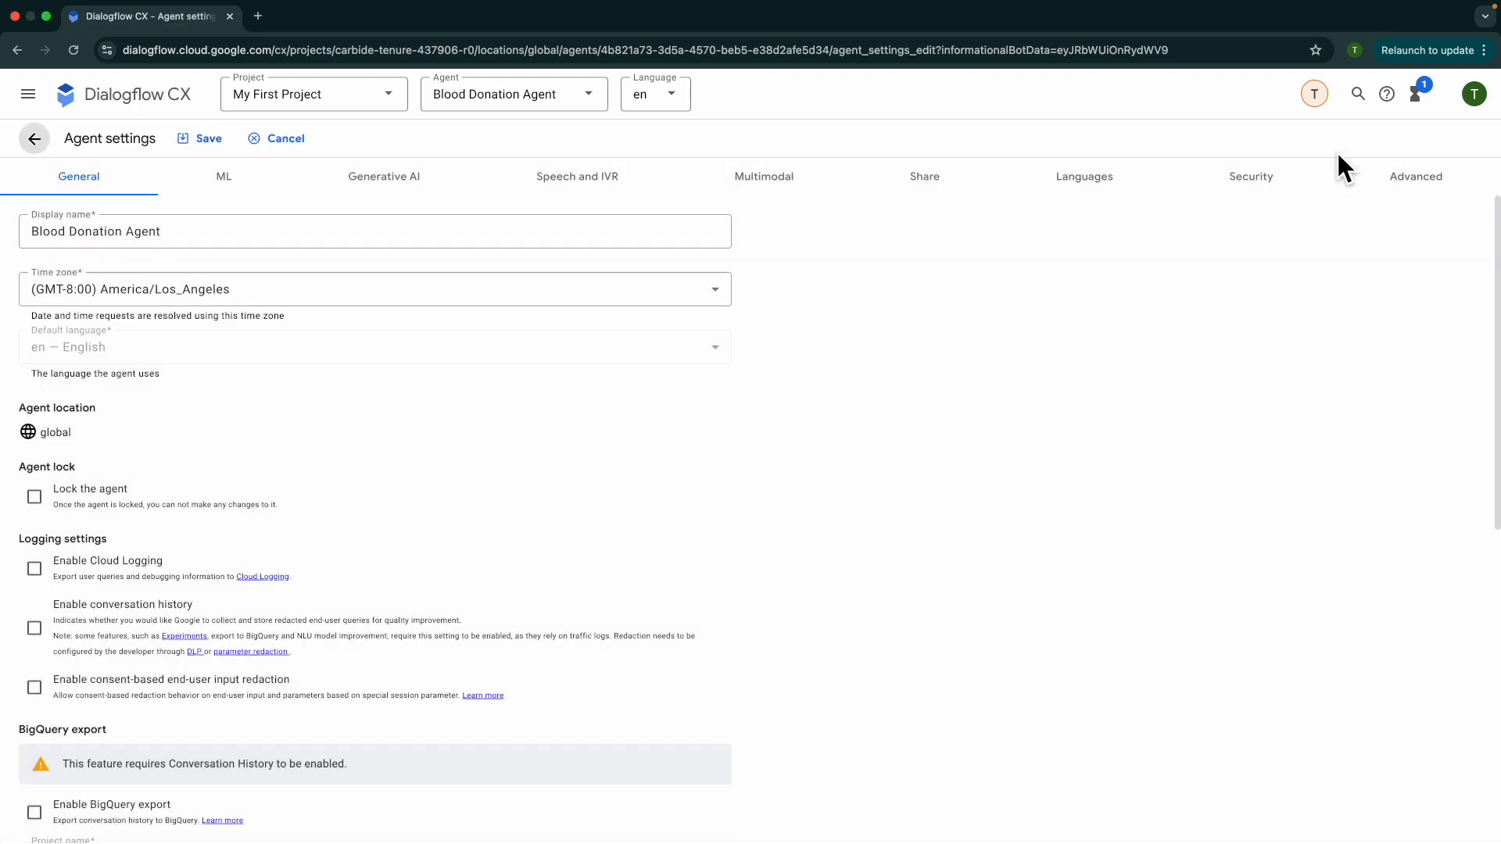
{"action": "left_click", "coordinate": [381, 188]}
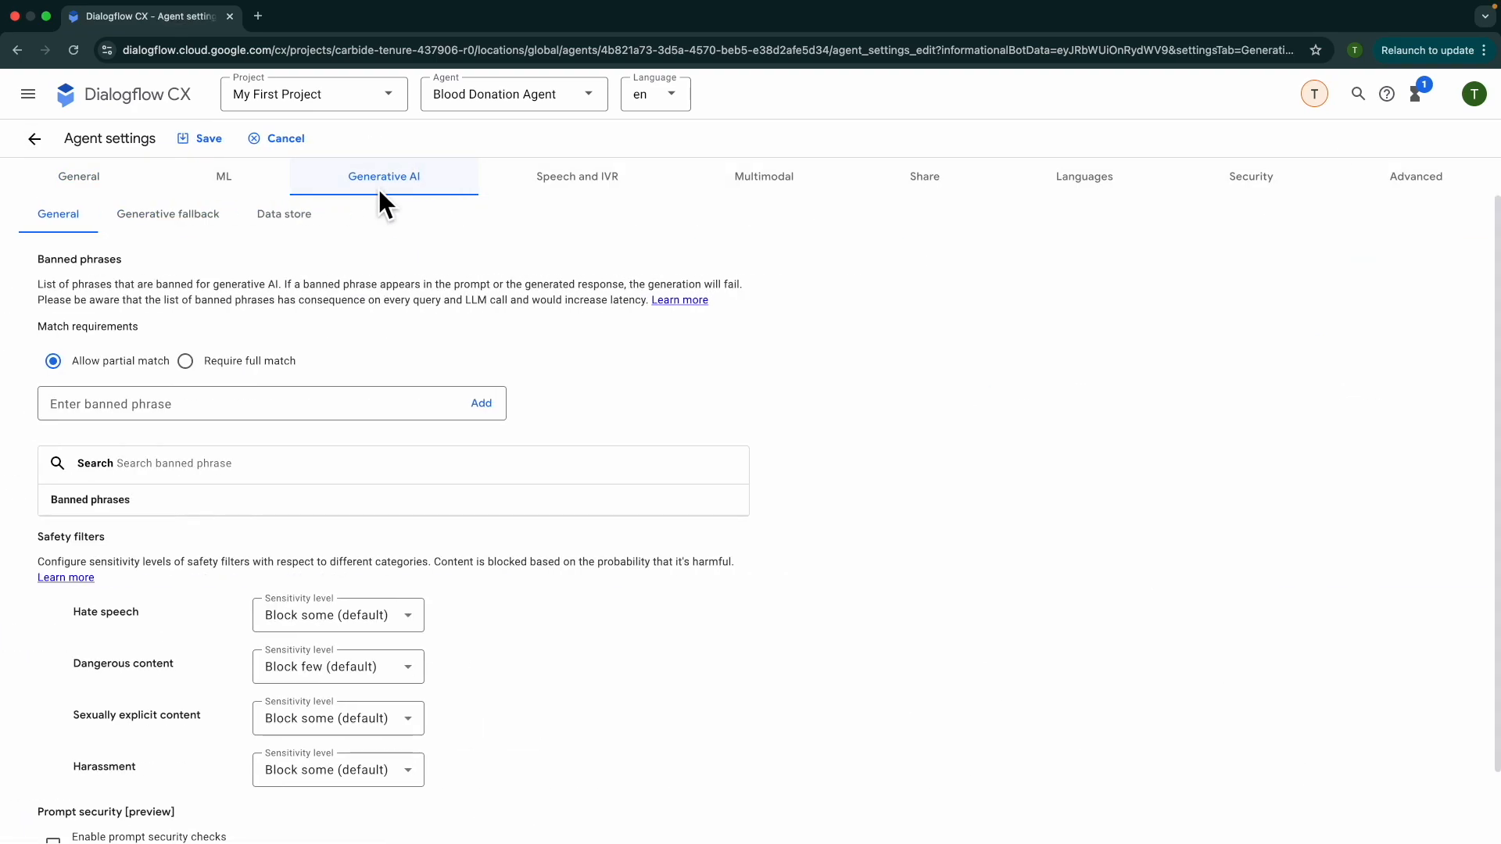
{"action": "left_click", "coordinate": [285, 215]}
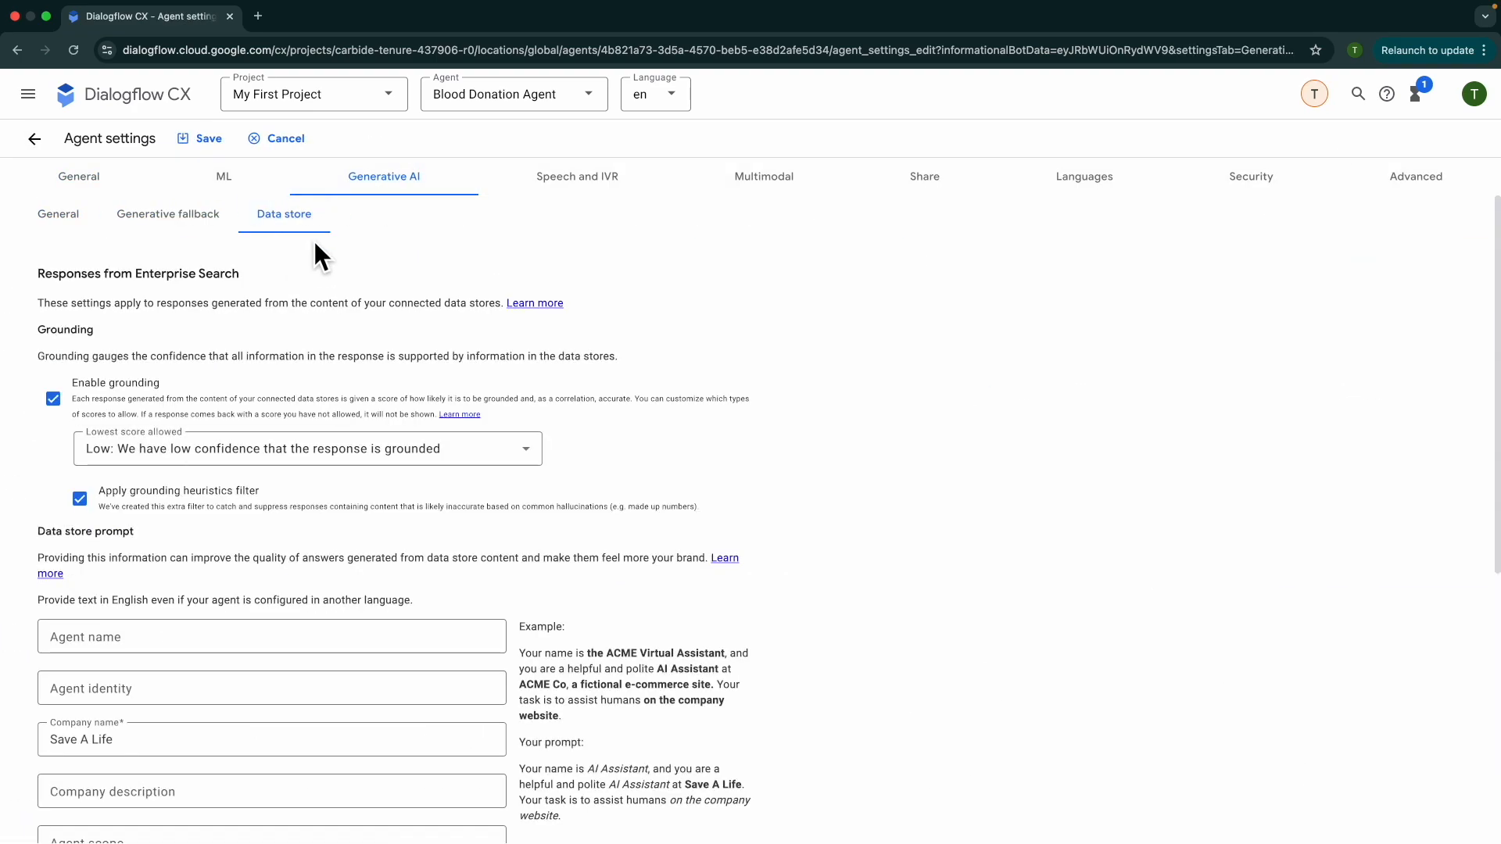
- Set the data store prompt's agent name to "Donate" and its agent identity to "Chatbot", keeping the company name
{"action": "scroll", "coordinate": [211, 284], "scroll_direction": "down", "scroll_amount": 4}
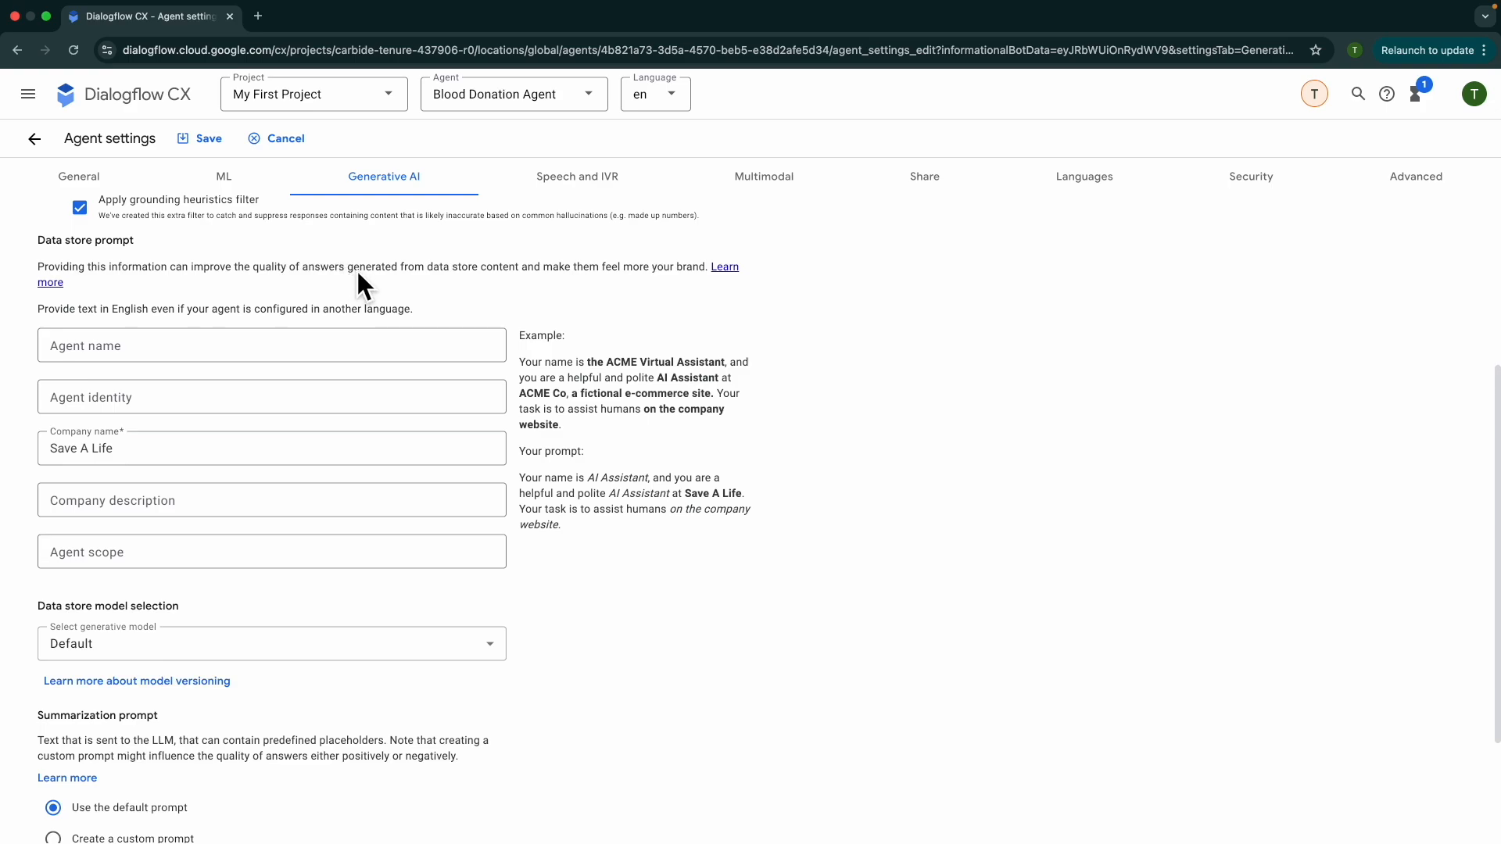
{"action": "left_click", "coordinate": [106, 349]}
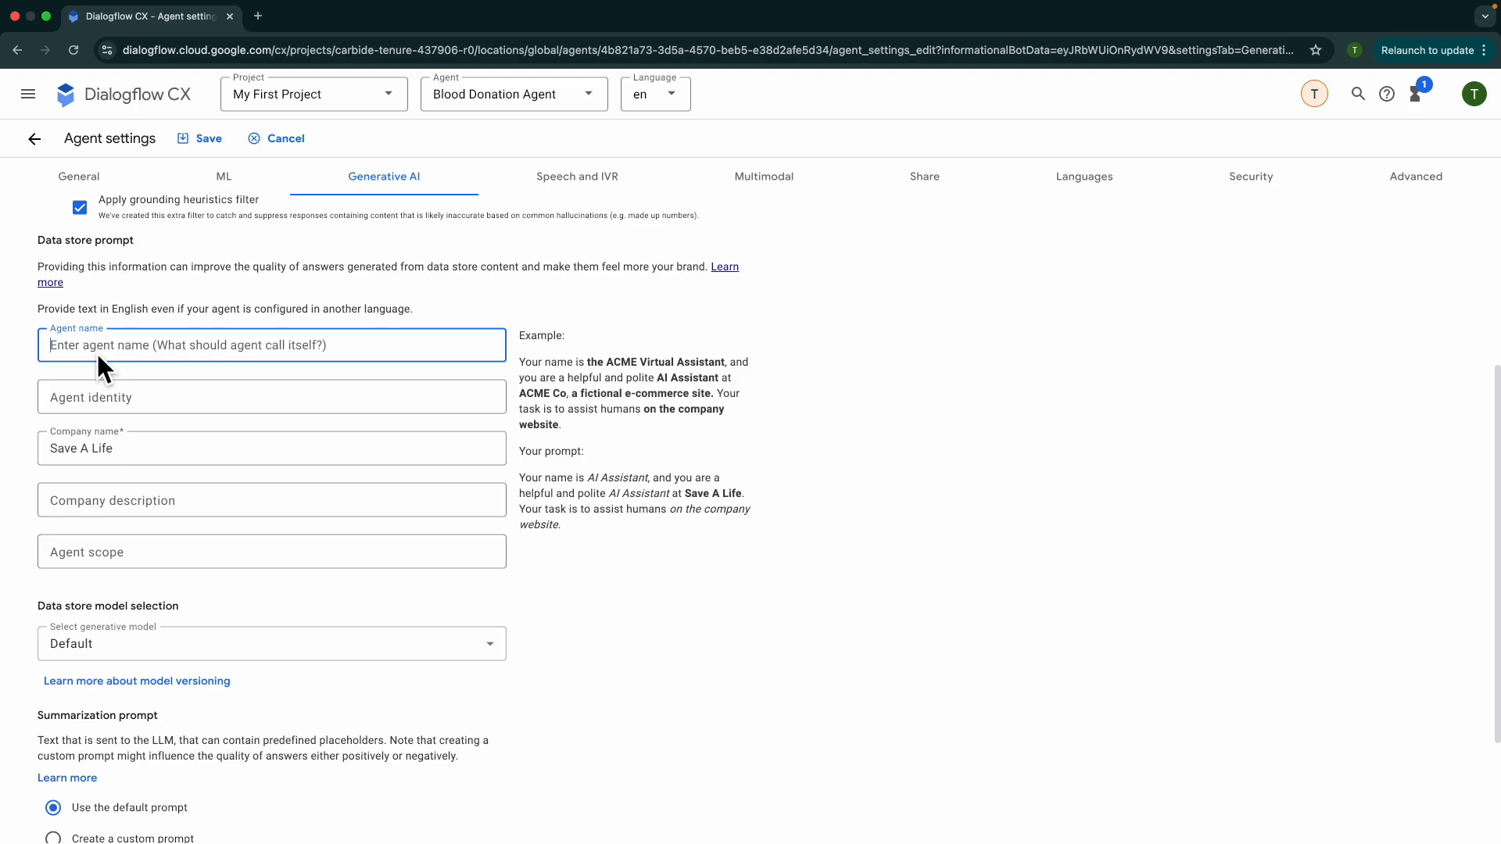
{"action": "type", "text": "DOnate"}
{"action": "key", "text": "Tab"}
{"action": "type", "text": "Chatbot"}
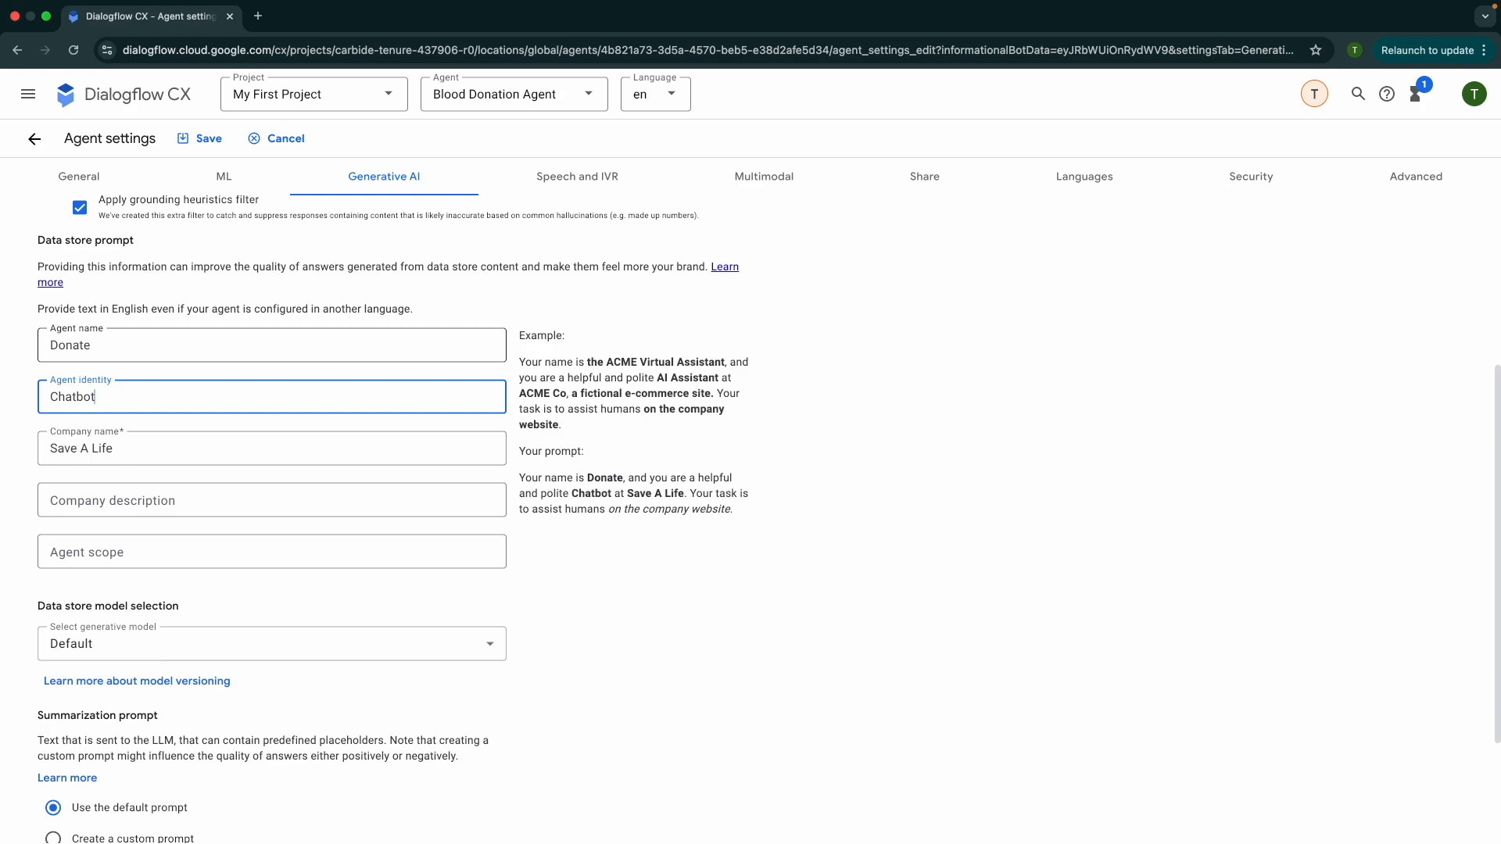
{"action": "key", "text": "Tab"}
{"action": "key", "text": "Right"}
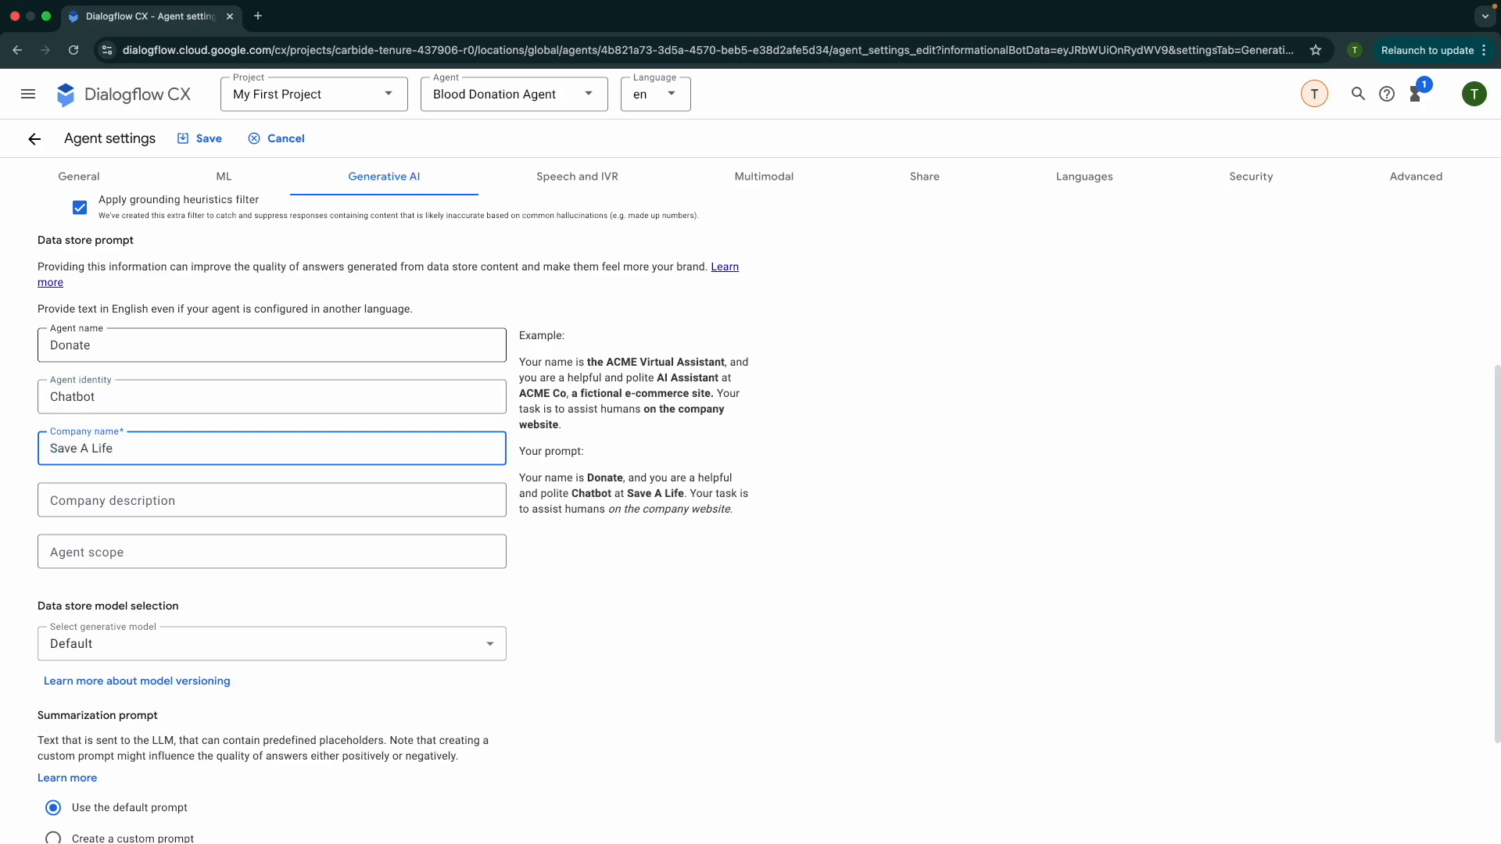
{"action": "type", "text": ","}
{"action": "key", "text": "BackSpace"}
{"action": "key", "text": "BackSpace"}
- Set the company description to "a fictitious organisation" and agent scope to "with eligibility information", lowercase the agent identity, and save the agent settings
{"action": "key", "text": "Tab"}
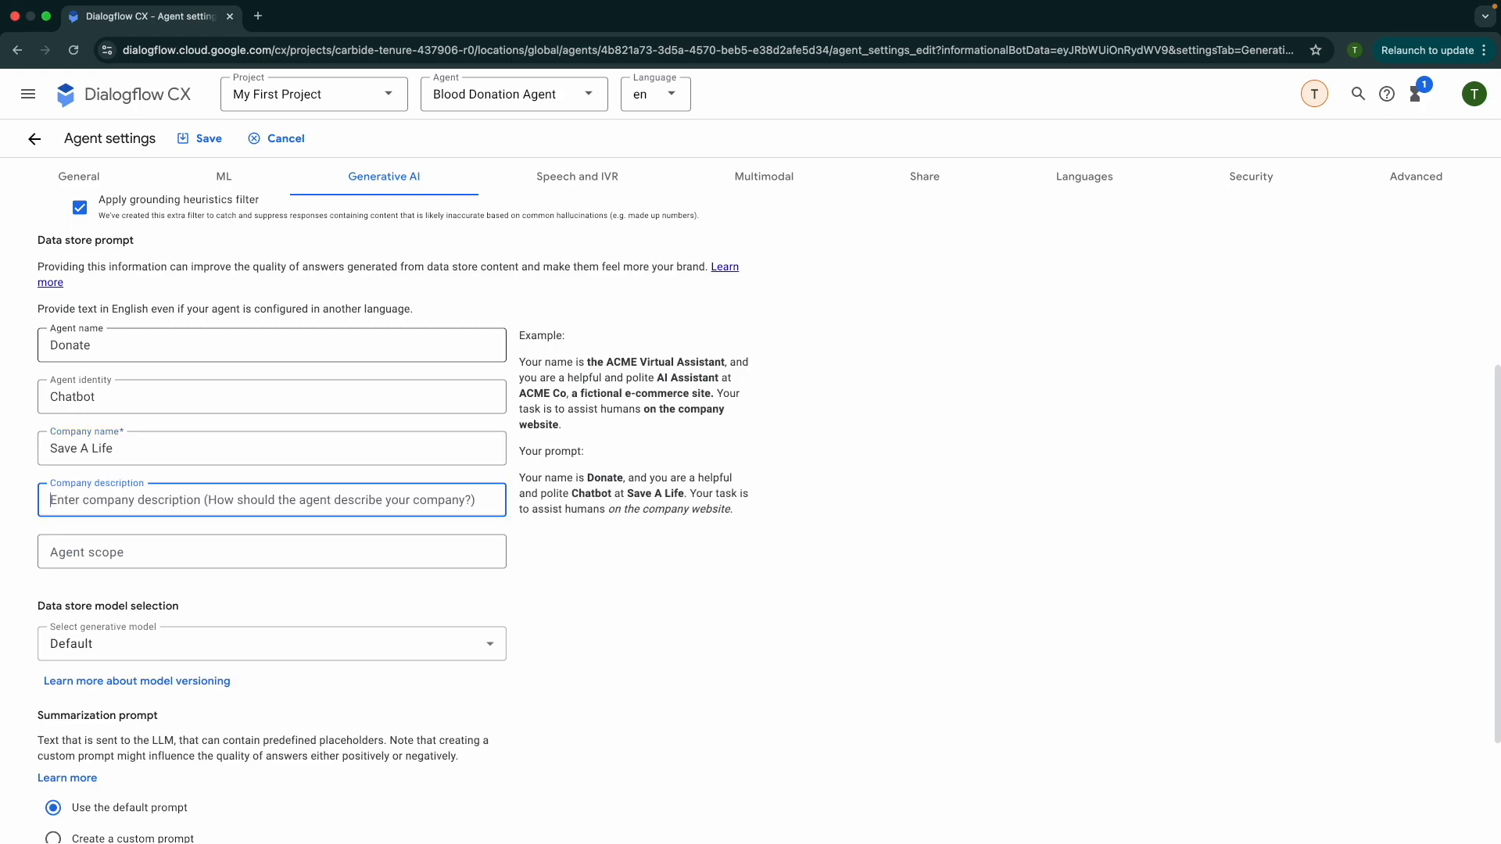
{"action": "type", "text": "A ficti"}
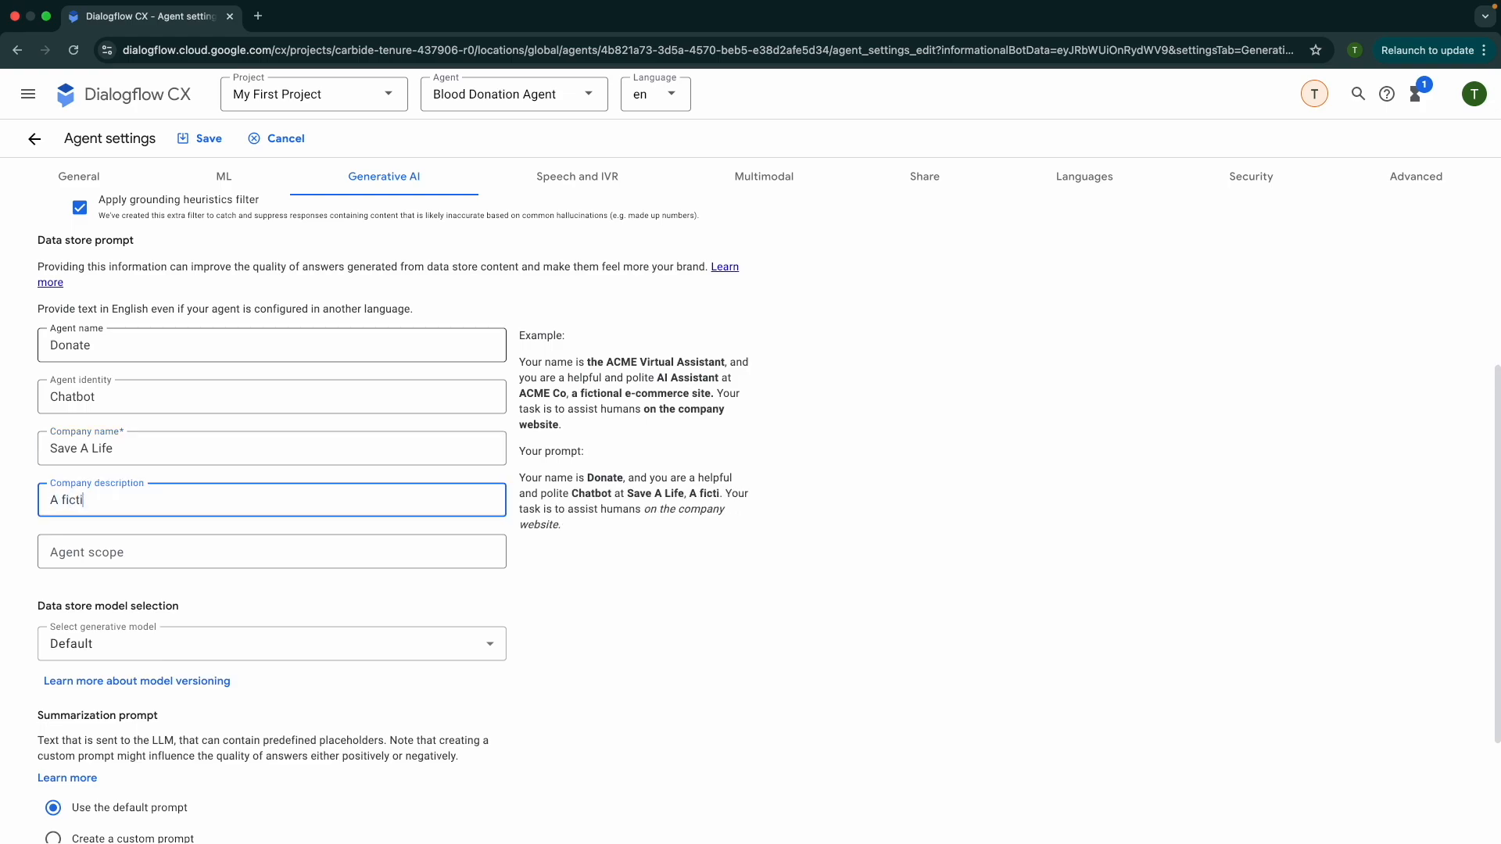
{"action": "type", "text": "tious organisation"}
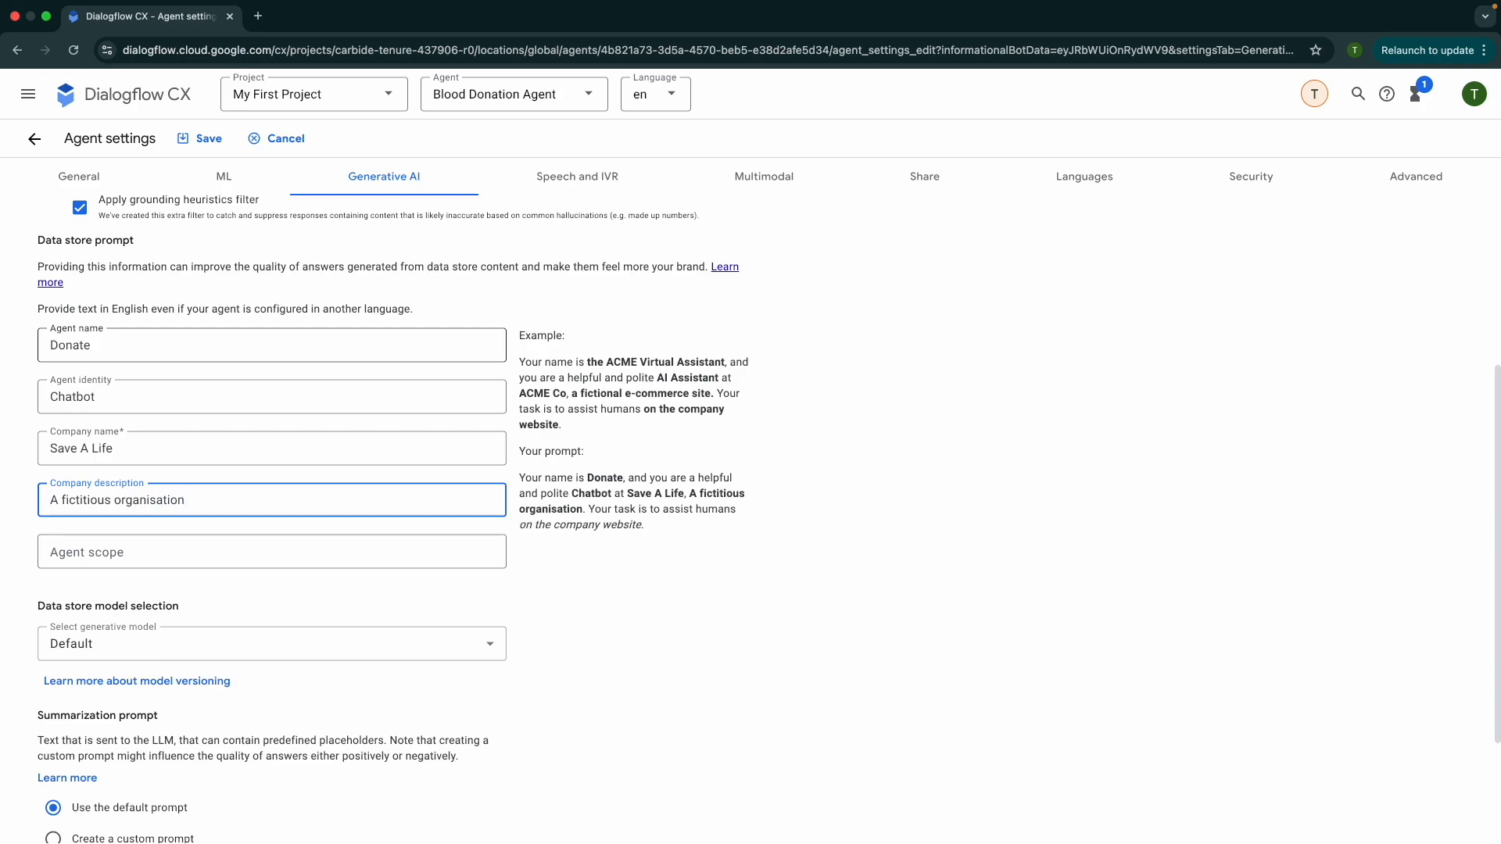
{"action": "key", "text": "Tab"}
{"action": "type", "text": "human"}
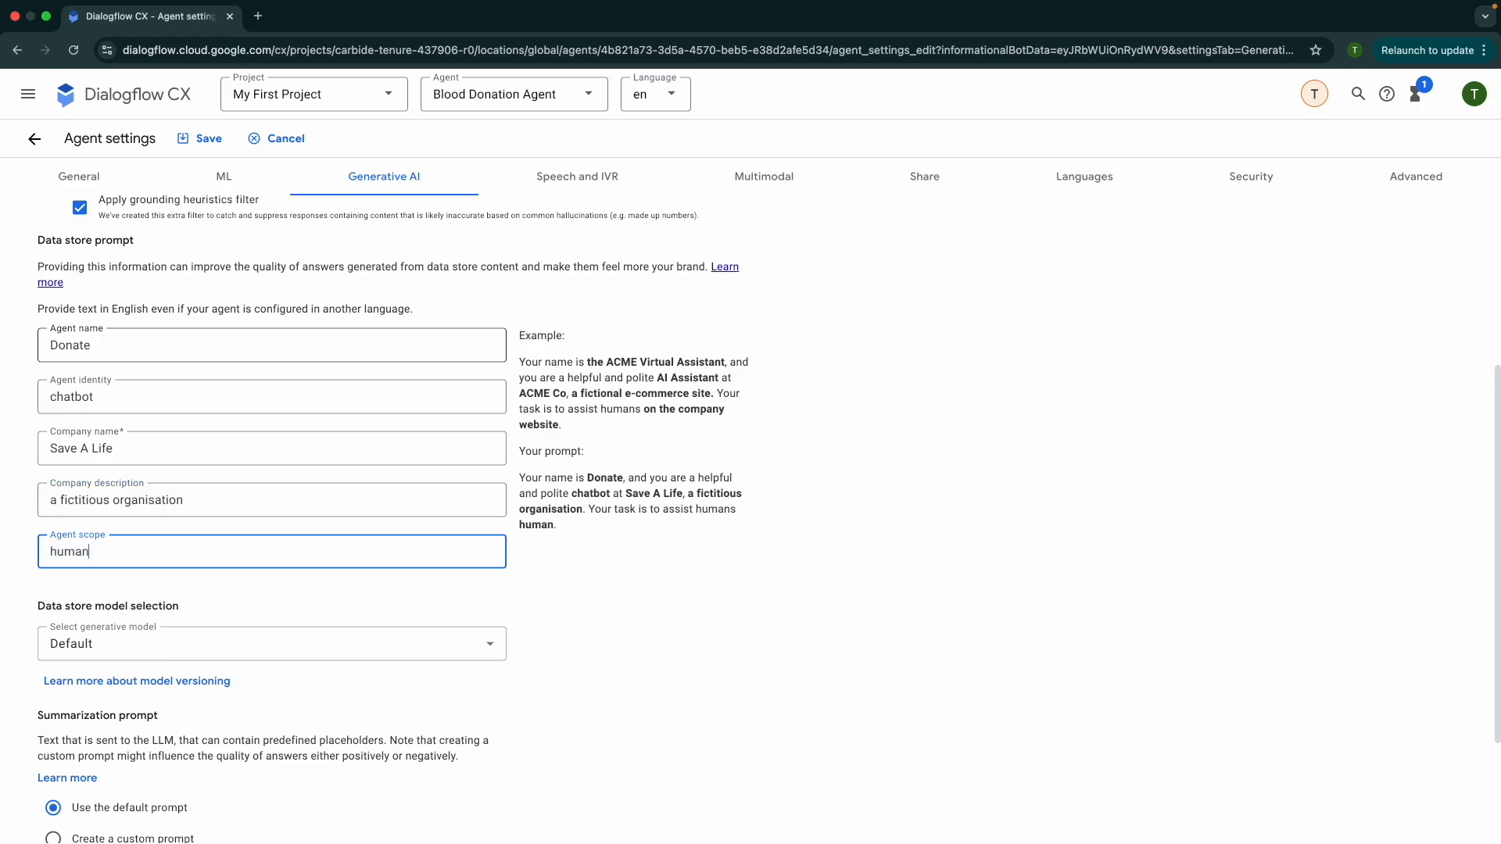
{"action": "type", "text": "s with eligibility information"}
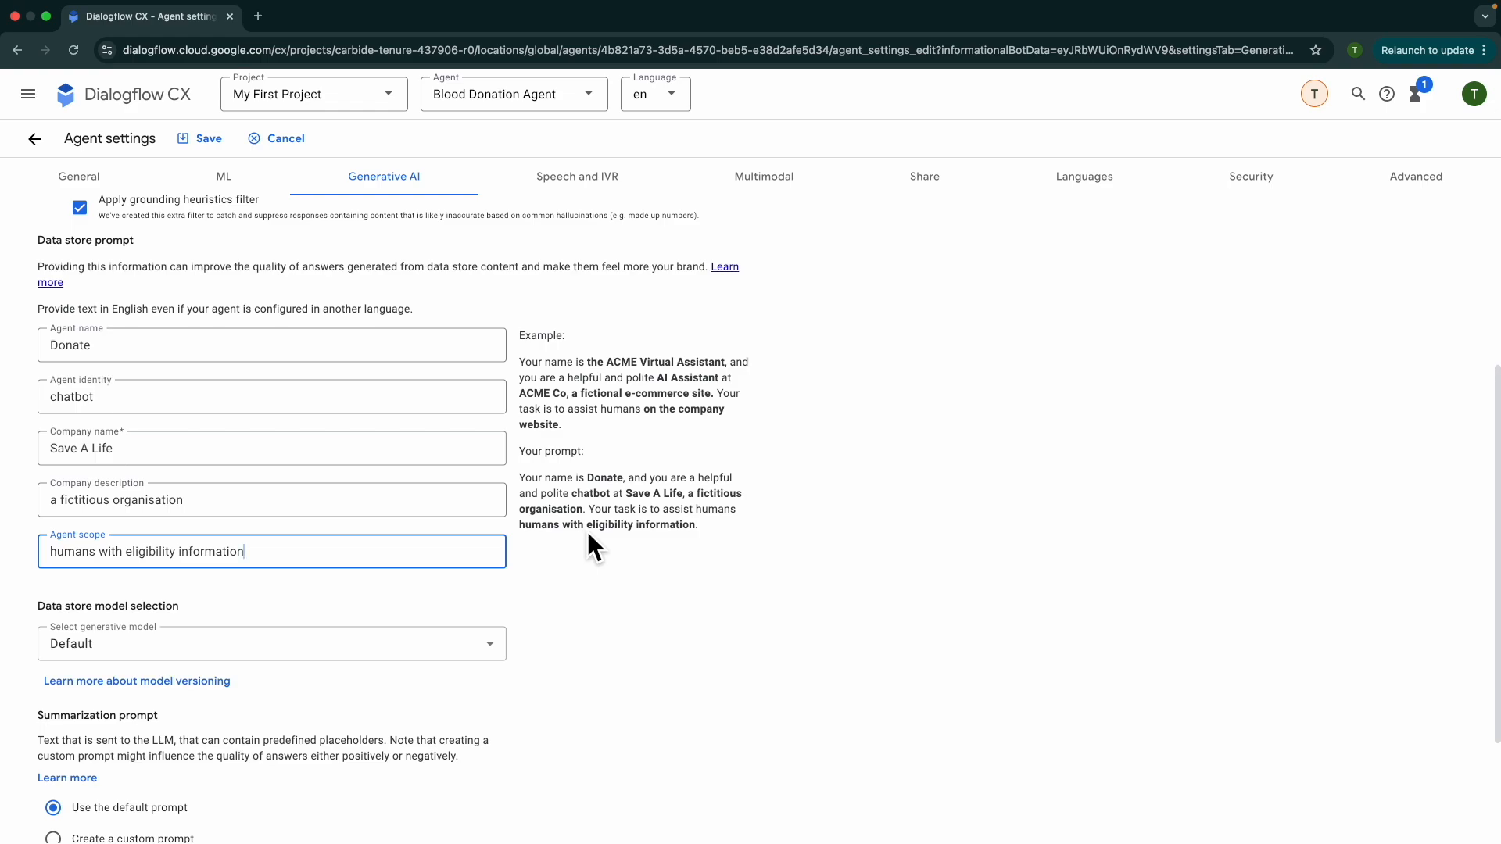
{"action": "key", "text": "BackSpace"}
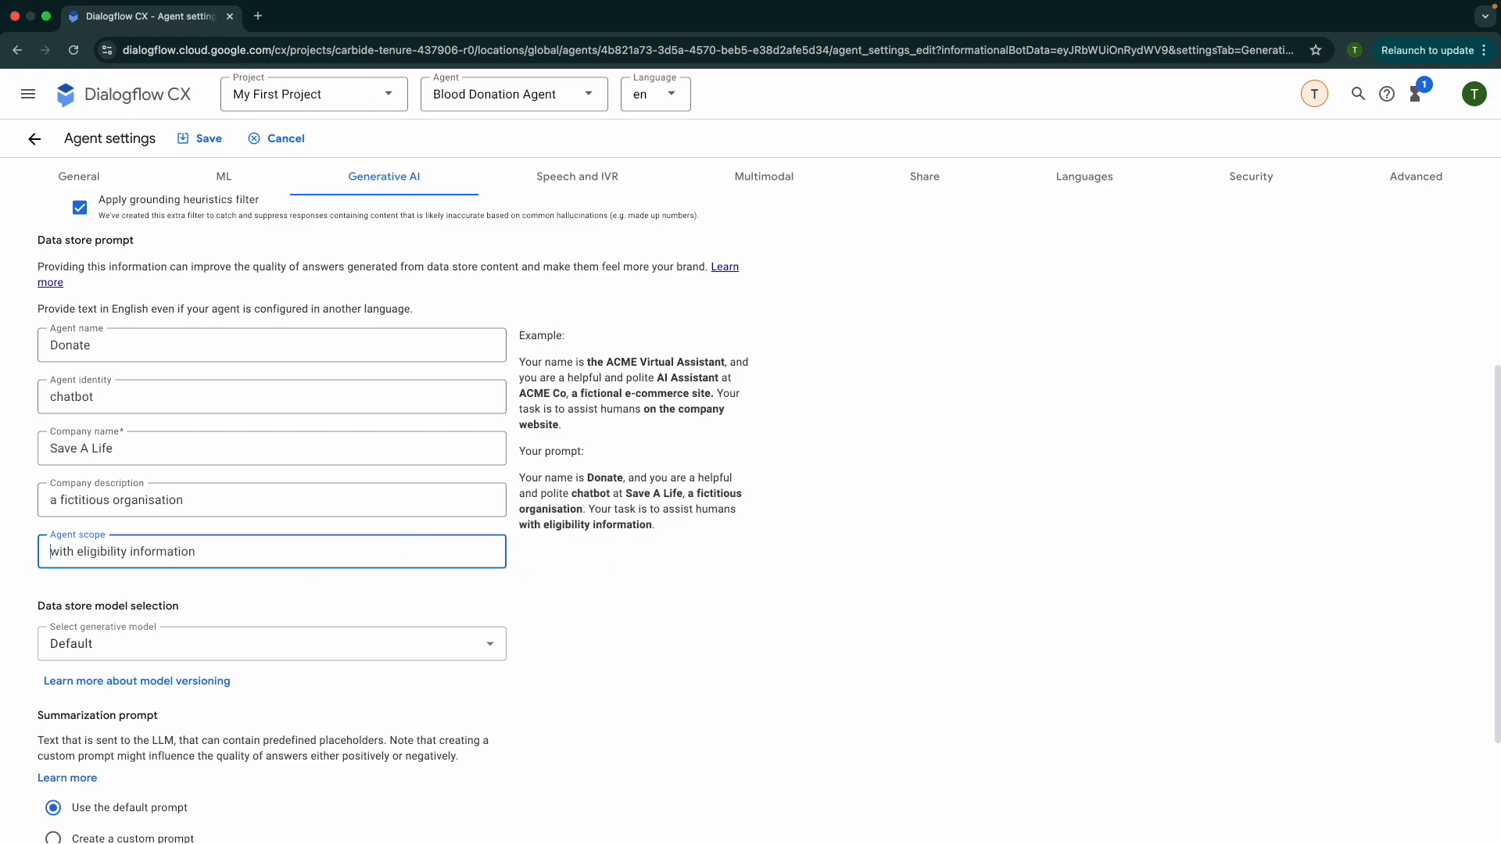
{"action": "left_click", "coordinate": [538, 540]}
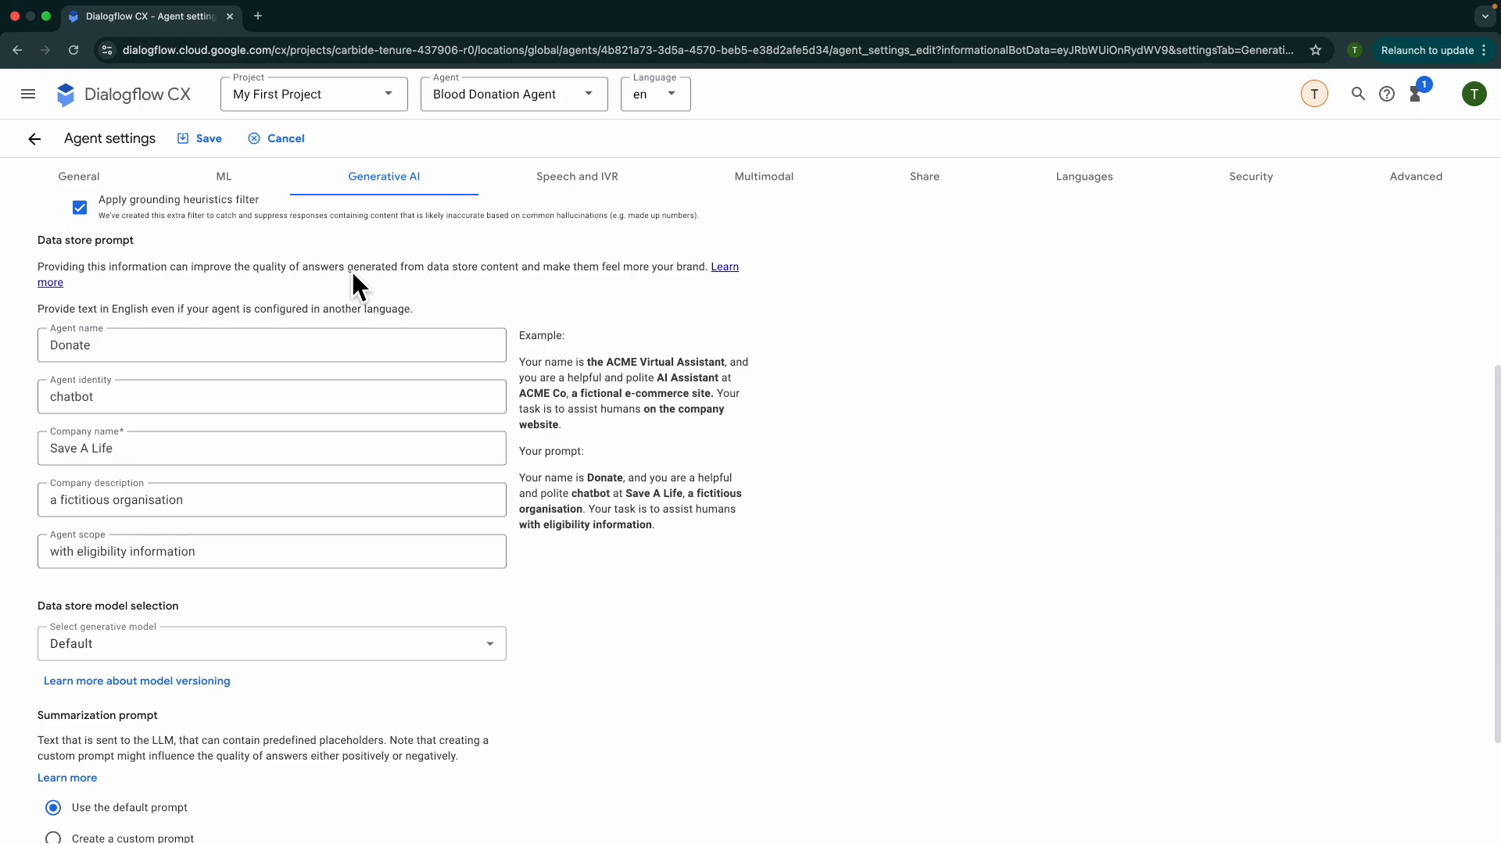
{"action": "scroll", "coordinate": [348, 307], "scroll_direction": "up", "scroll_amount": 4}
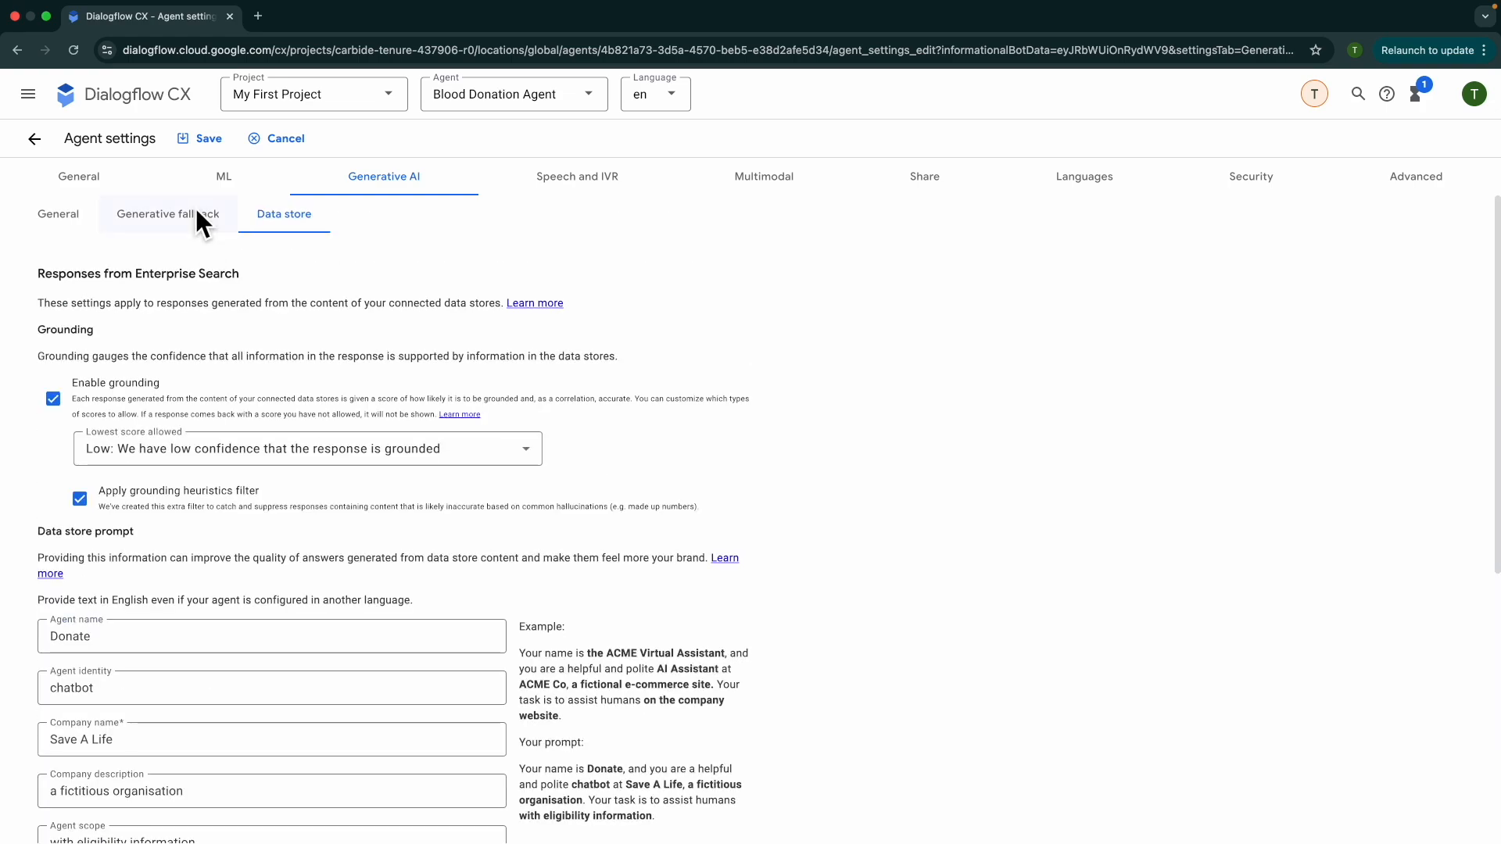
{"action": "left_click", "coordinate": [200, 145]}
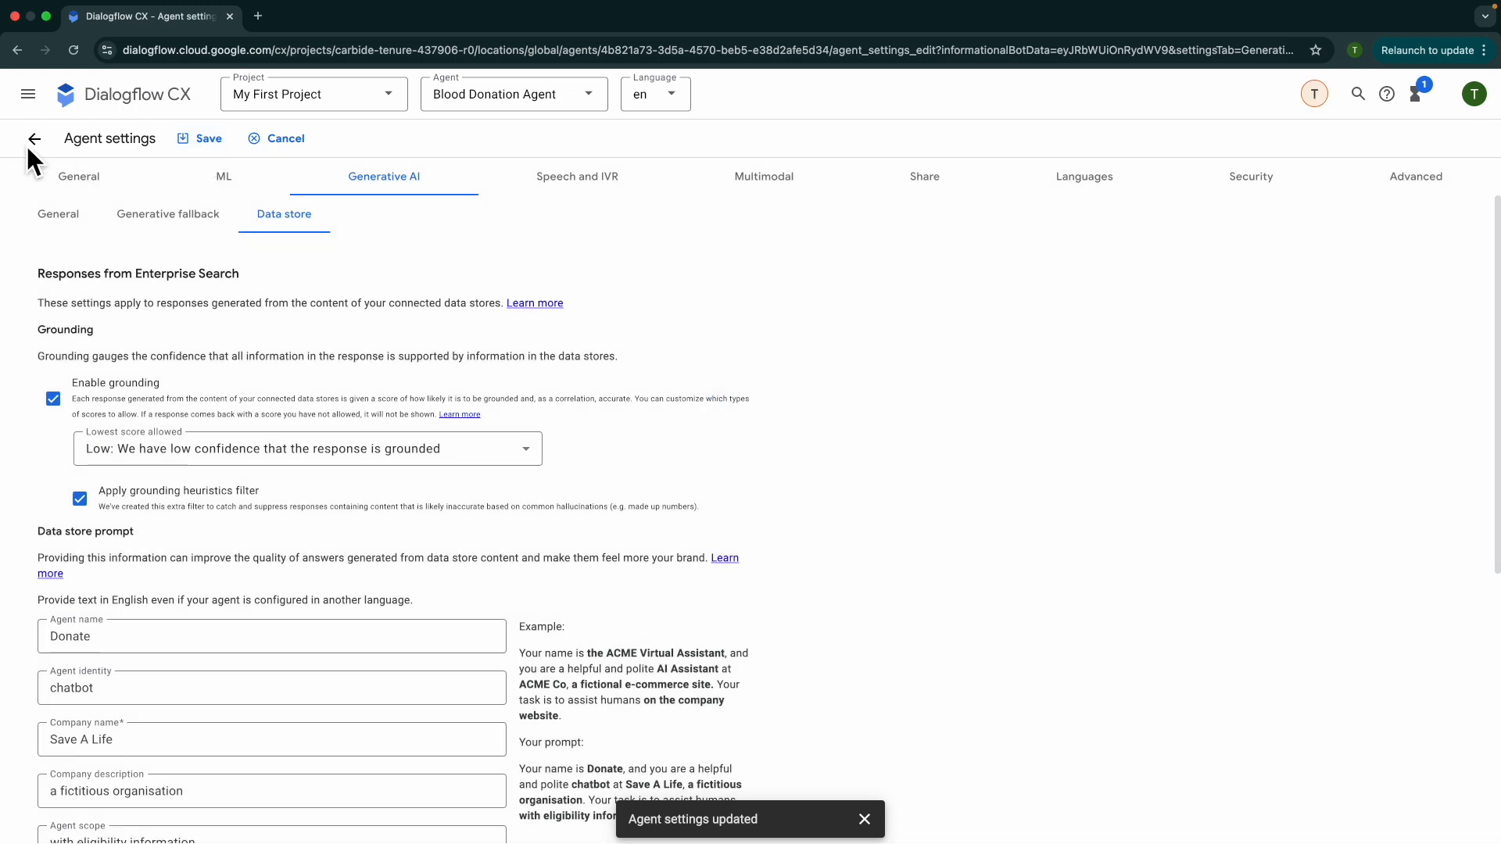
- Review the fallback option and responses of the Start Page's sys.no-match-default event handler, and look up the event in the State handlers documentation
{"action": "left_click", "coordinate": [33, 139]}
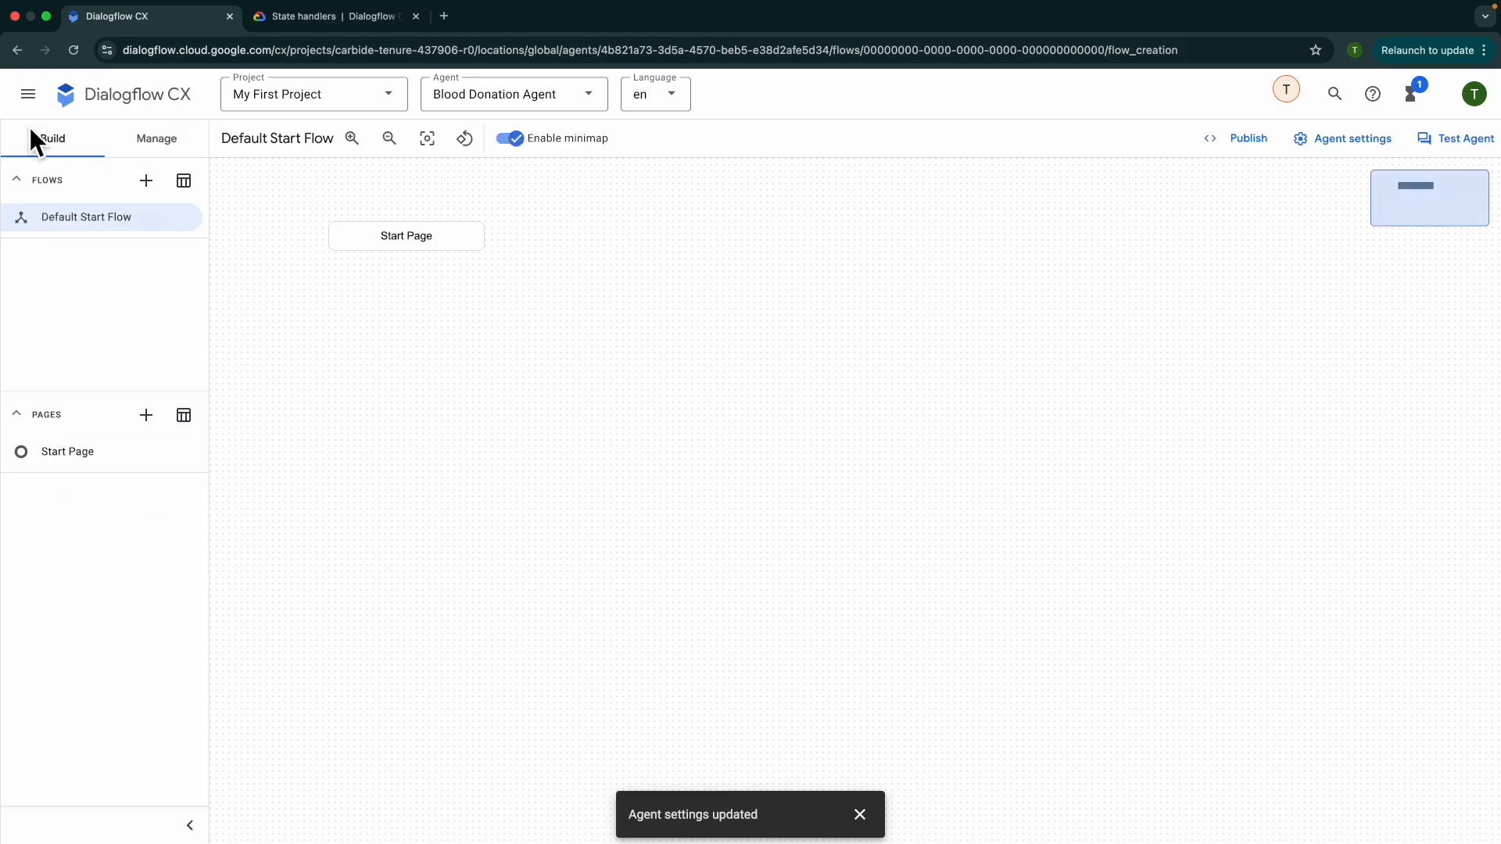
{"action": "left_click", "coordinate": [409, 243]}
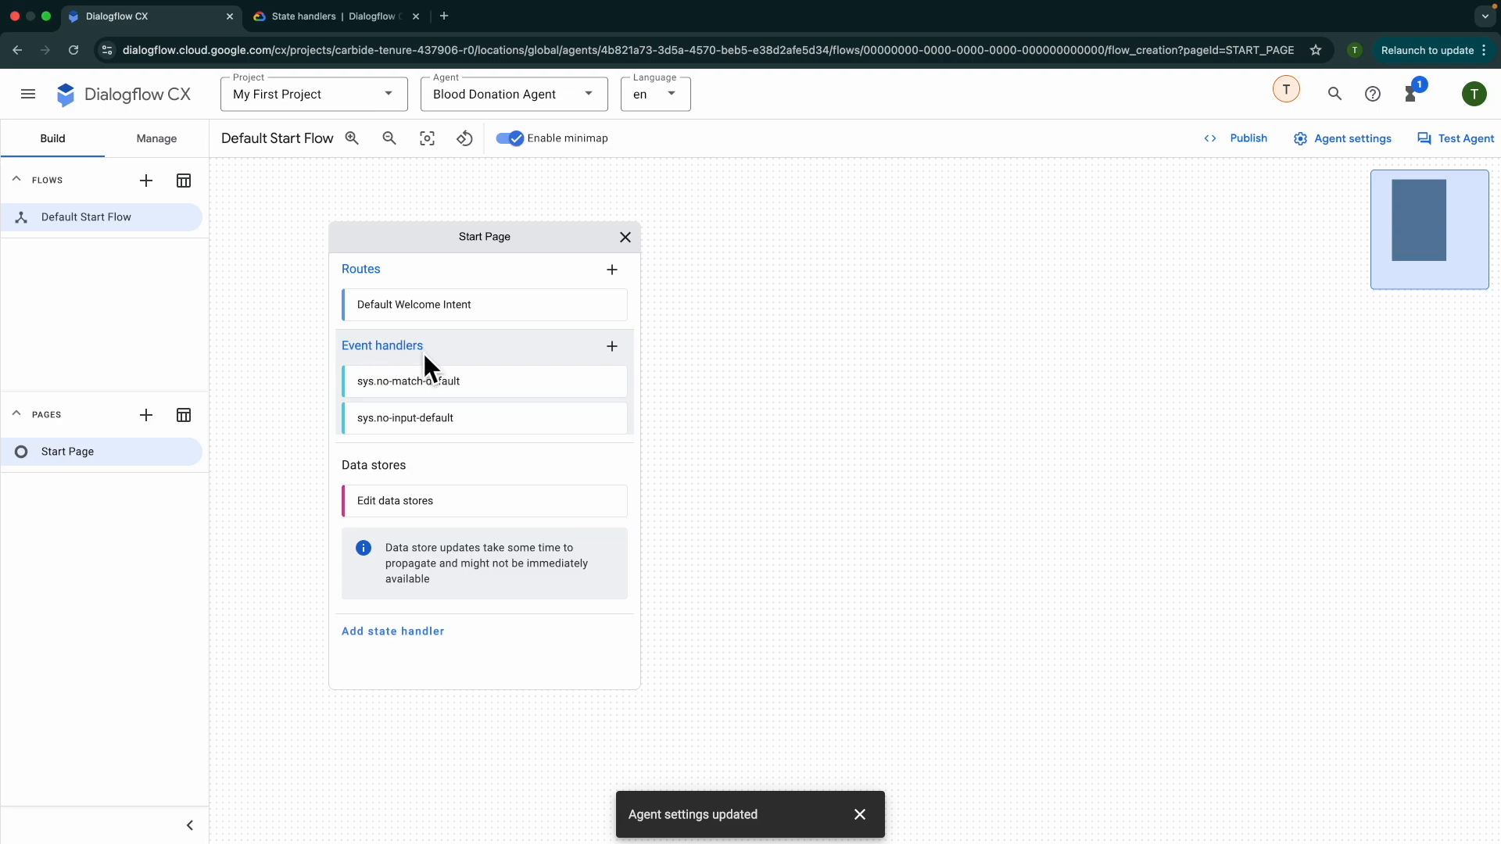
{"action": "triple_click", "coordinate": [395, 381]}
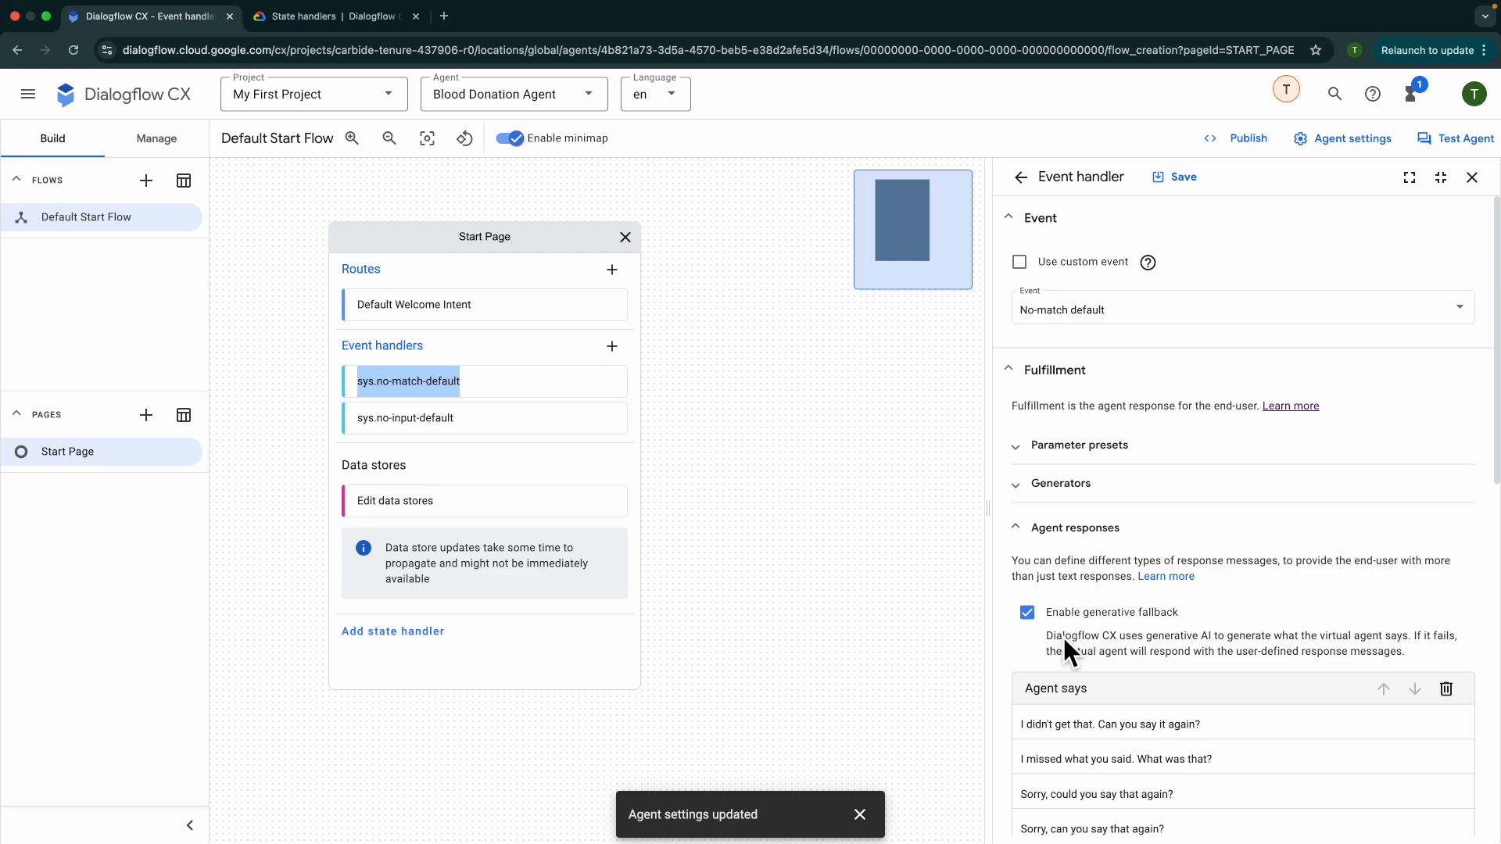
{"action": "scroll", "coordinate": [1079, 703], "scroll_direction": "down", "scroll_amount": 1}
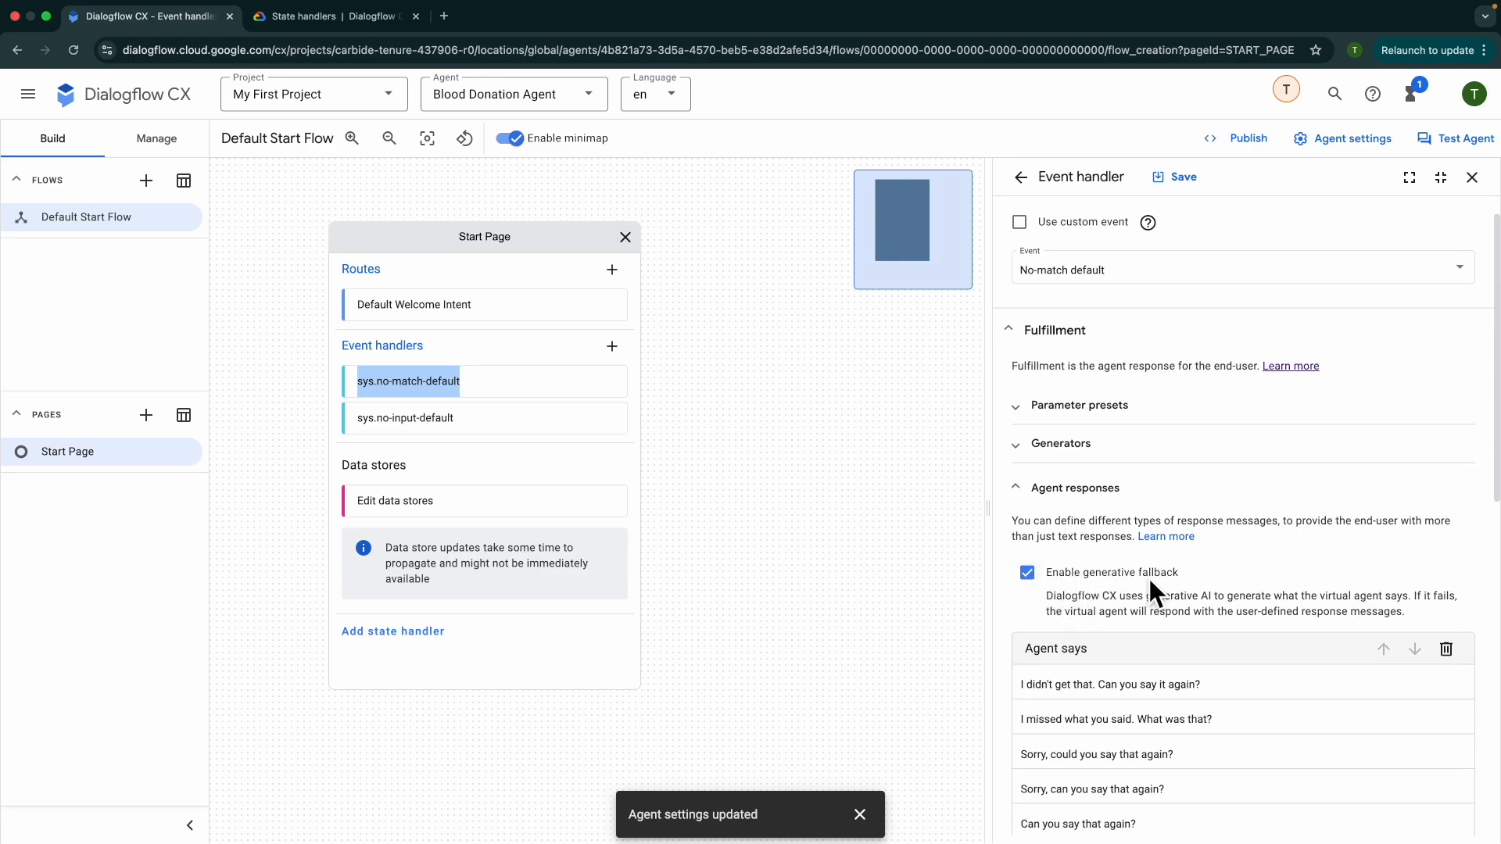
{"action": "scroll", "coordinate": [1134, 610], "scroll_direction": "down", "scroll_amount": 6}
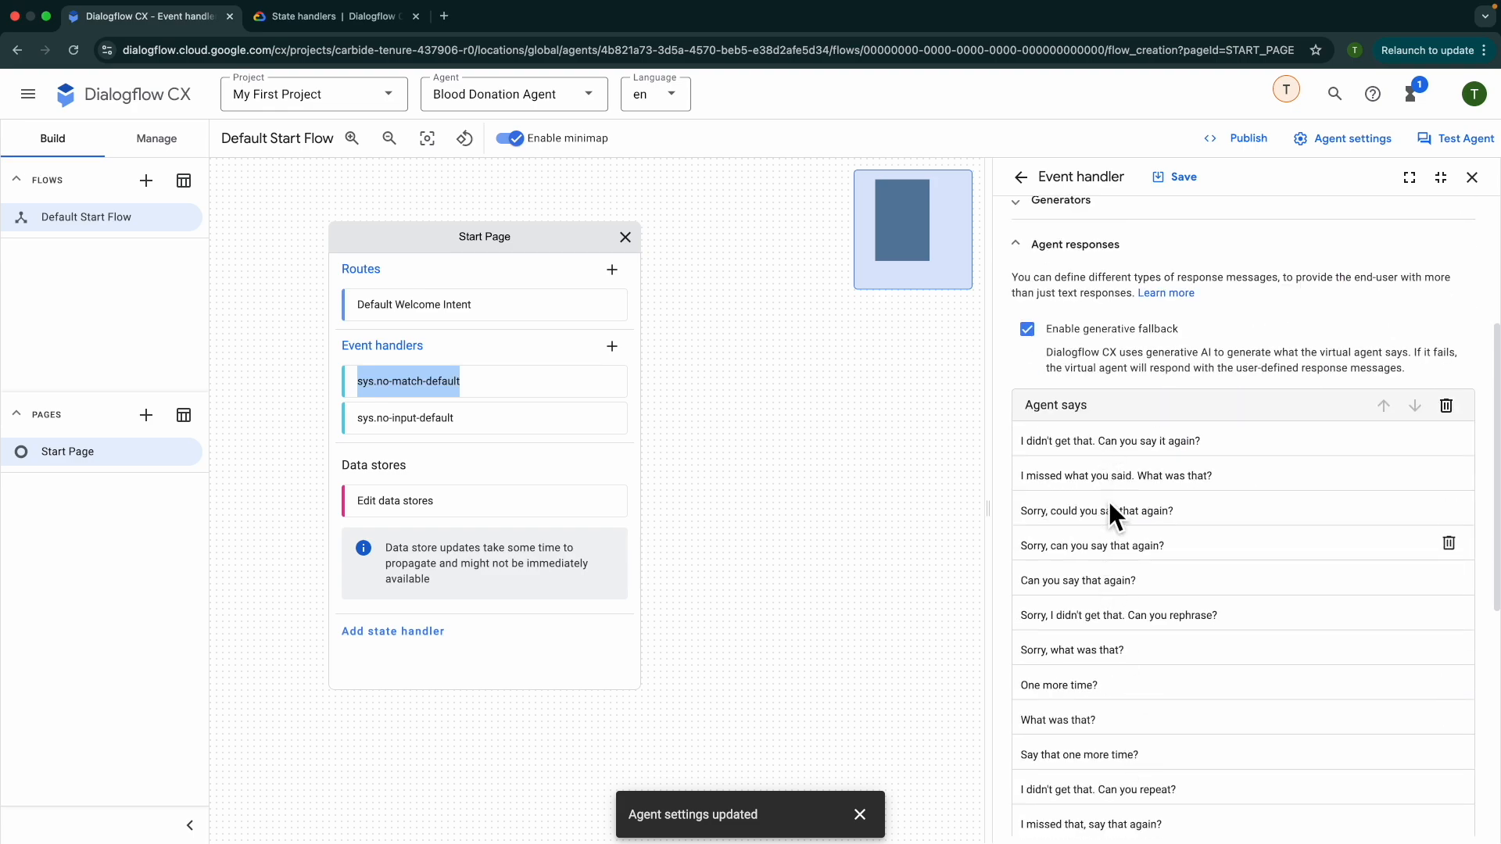
{"action": "scroll", "coordinate": [1125, 651], "scroll_direction": "down", "scroll_amount": 4}
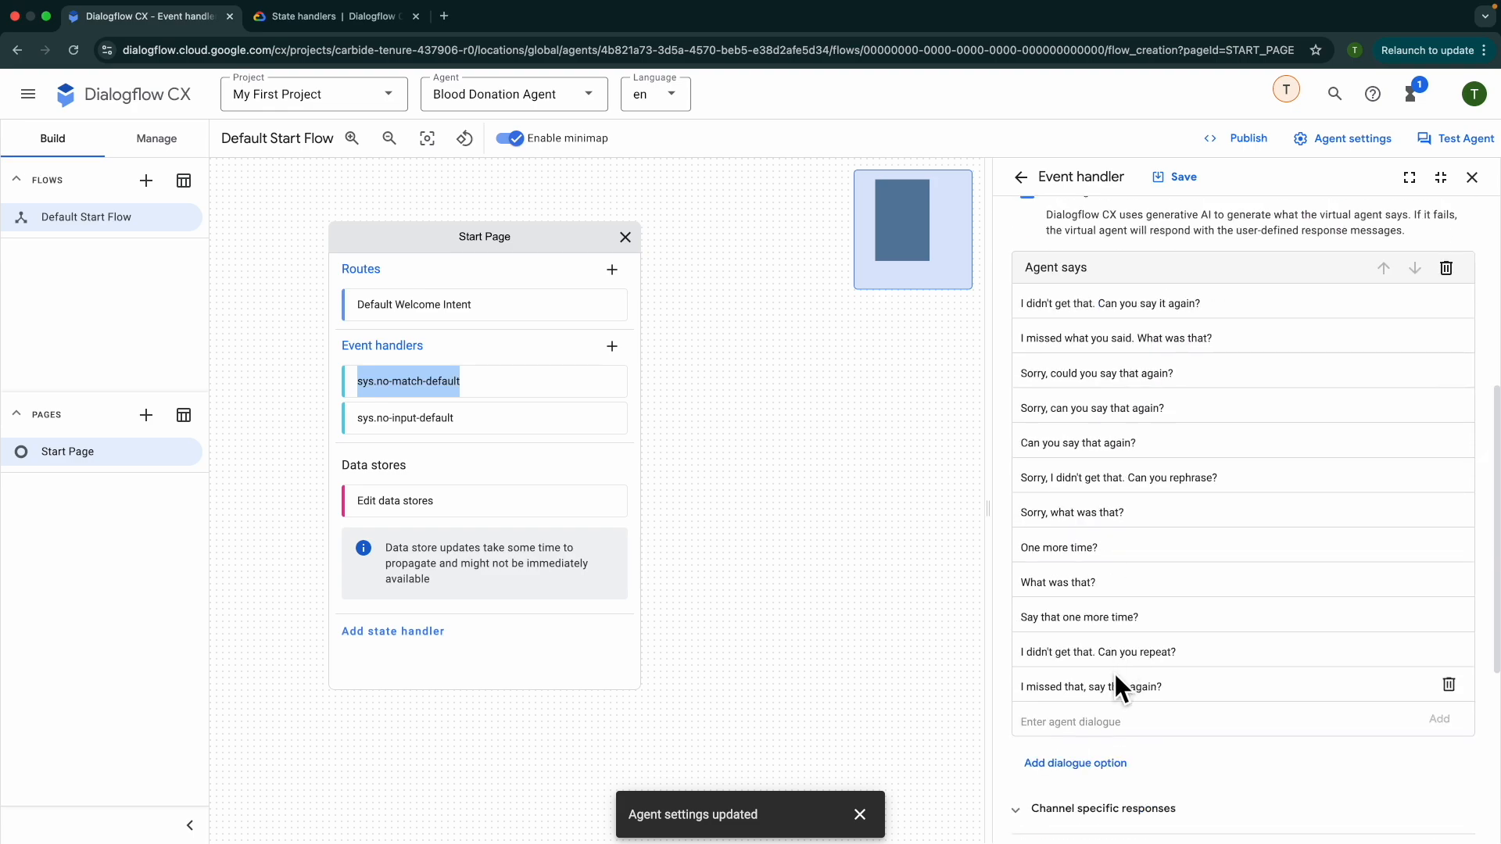
{"action": "scroll", "coordinate": [1123, 569], "scroll_direction": "up", "scroll_amount": 8}
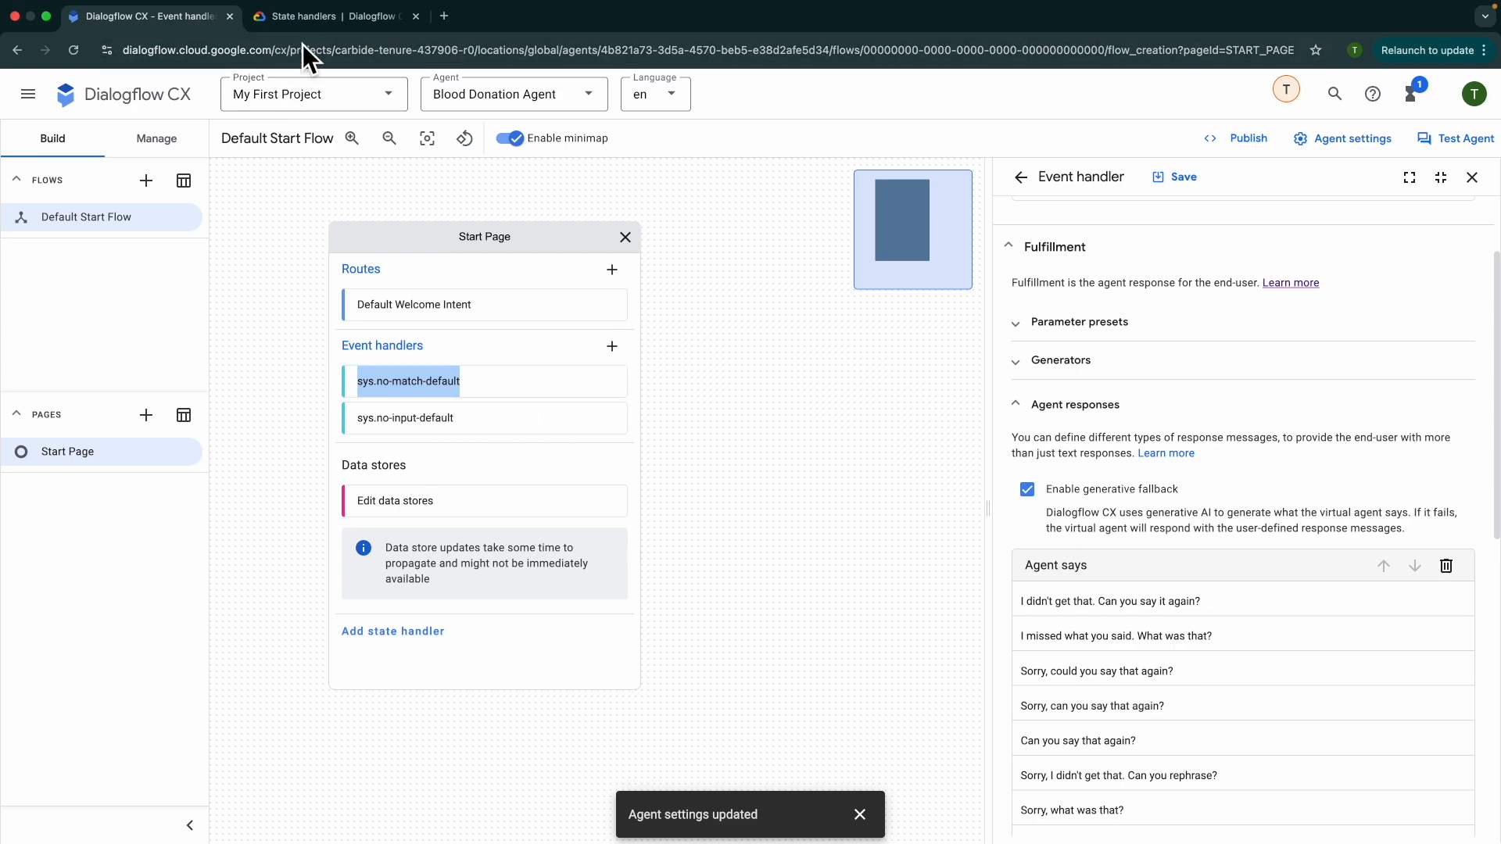
{"action": "left_click", "coordinate": [310, 23]}
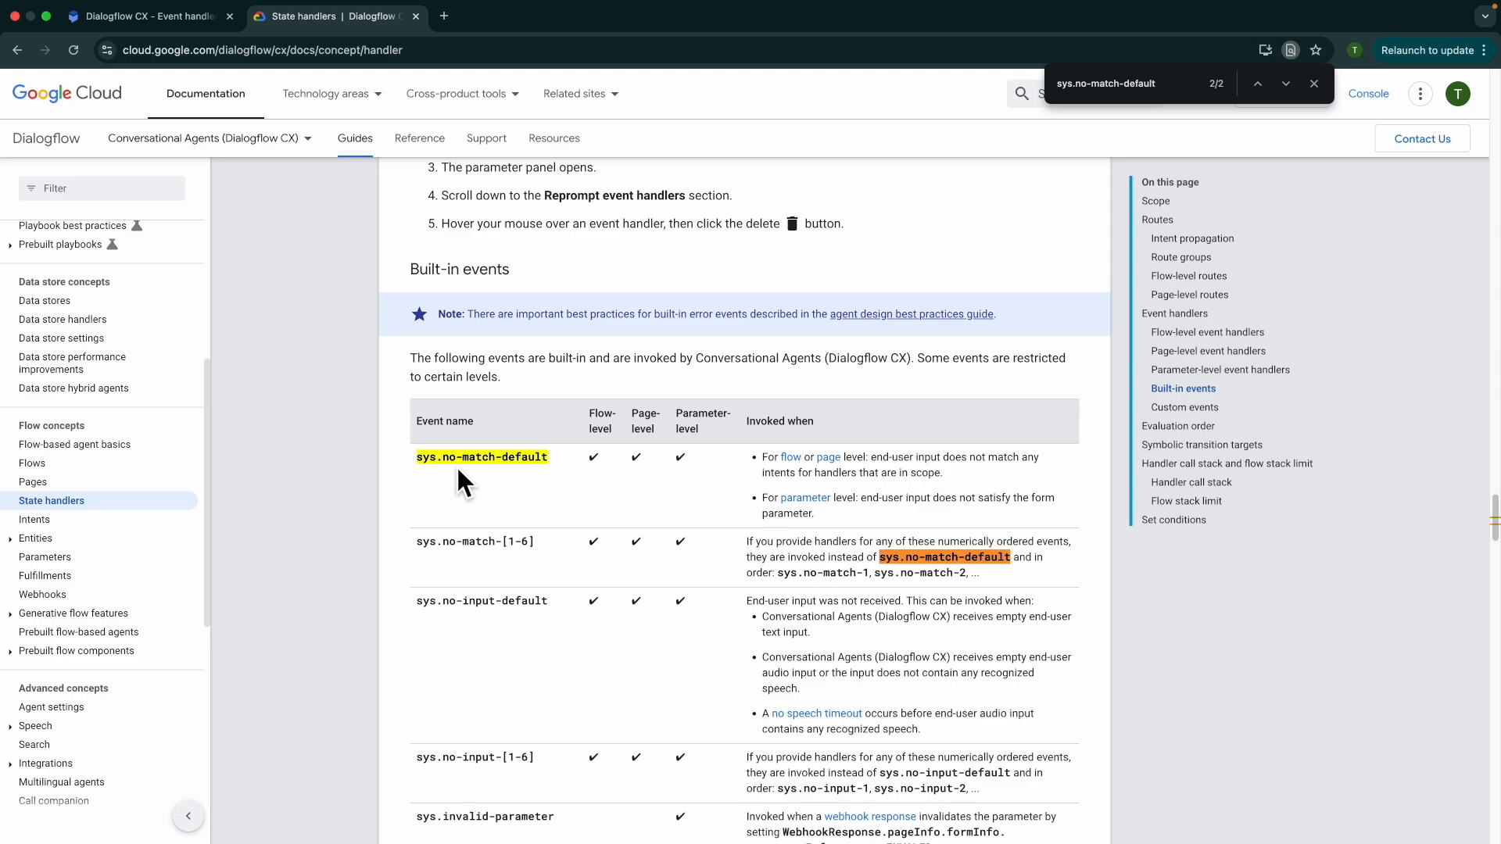
- Return to Dialogflow CX and review the Start Page's data store selection, fulfillment and agent response settings
{"action": "left_click", "coordinate": [149, 14]}
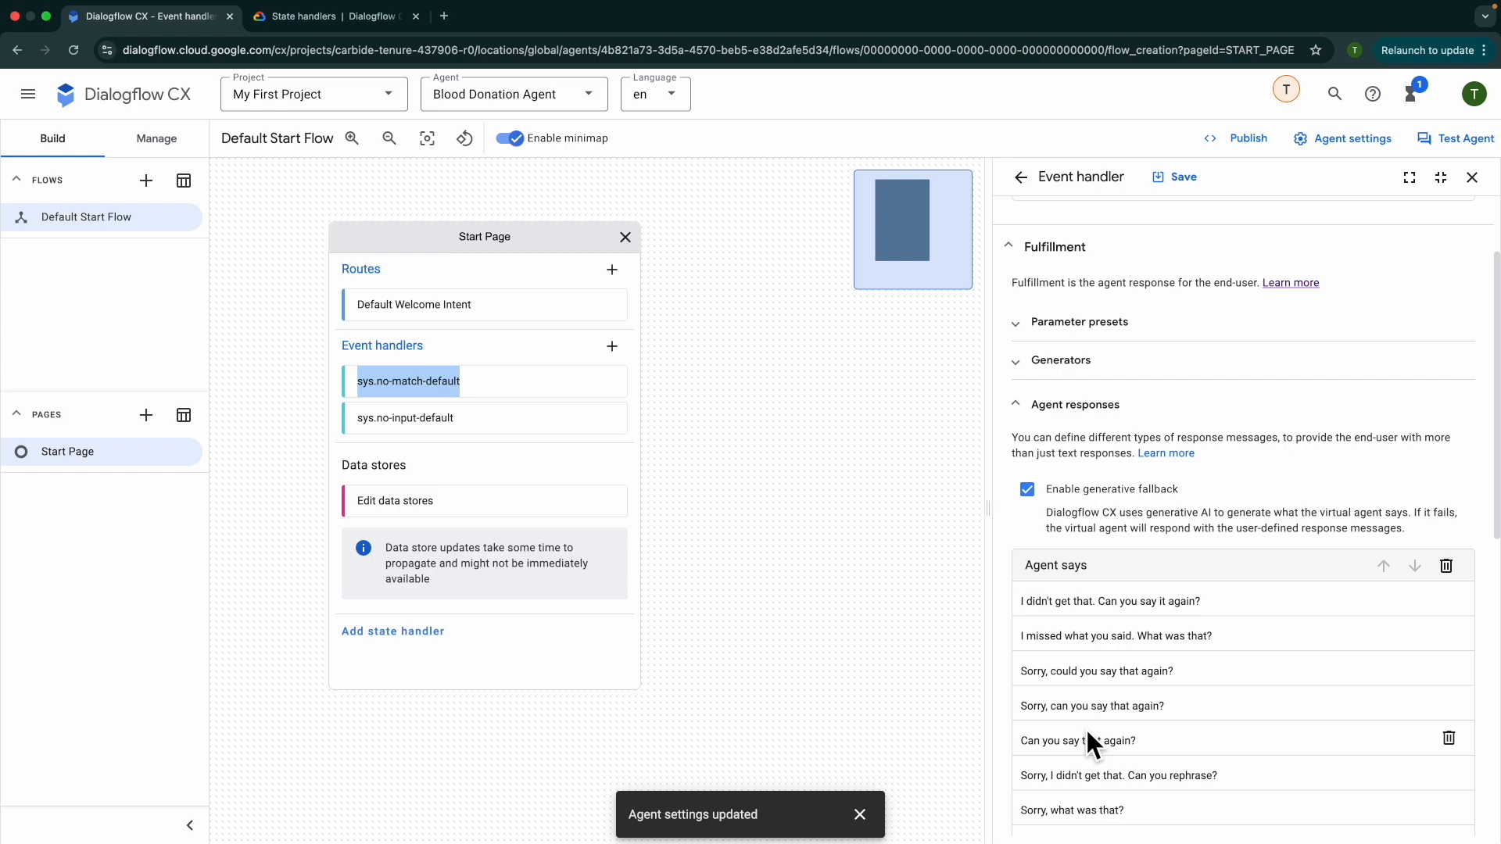
{"action": "left_click", "coordinate": [408, 506]}
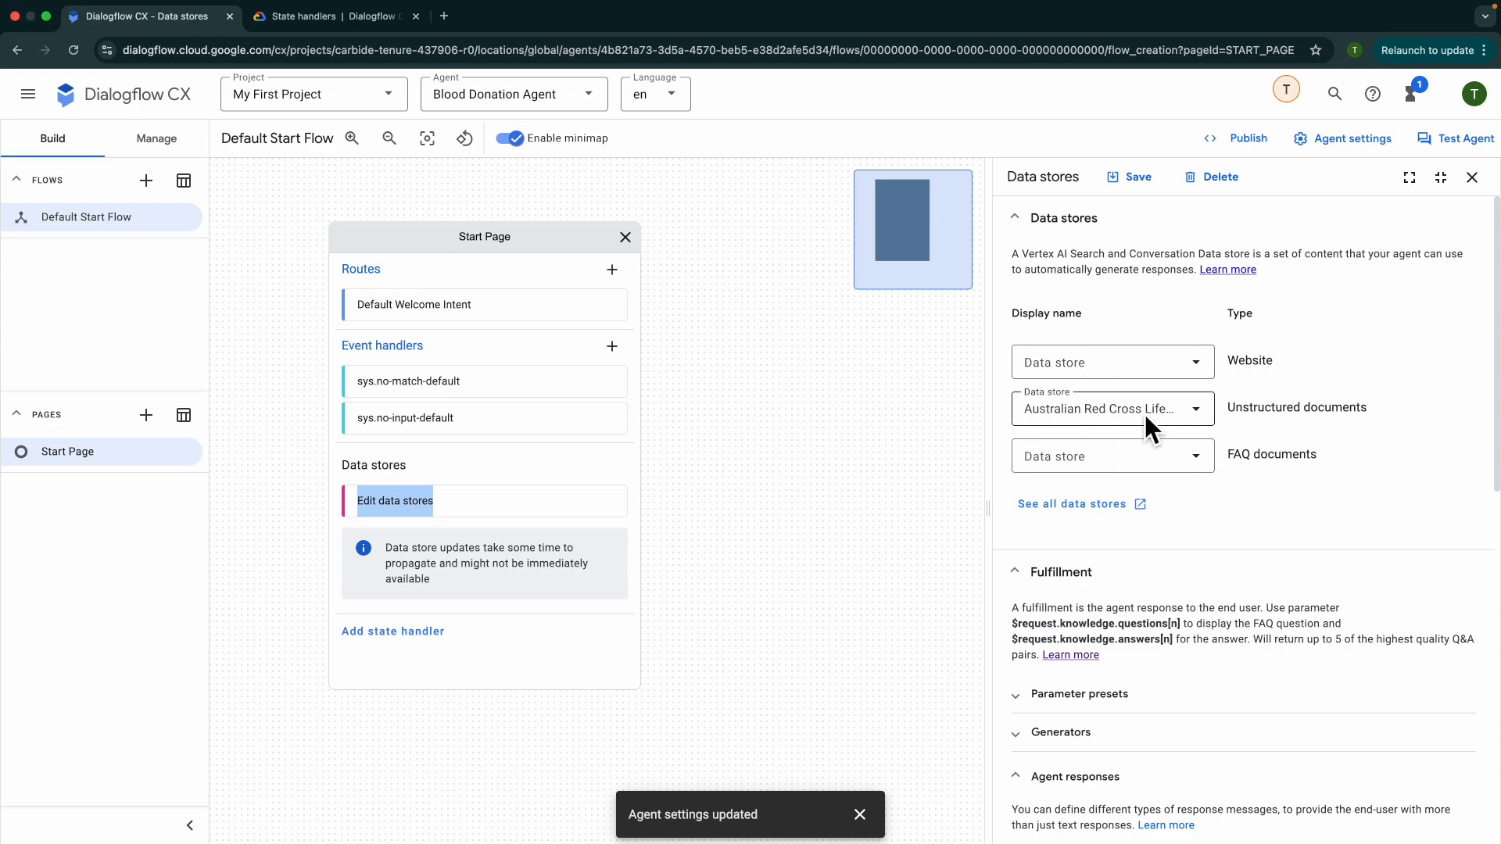
{"action": "scroll", "coordinate": [1148, 416], "scroll_direction": "down", "scroll_amount": 5}
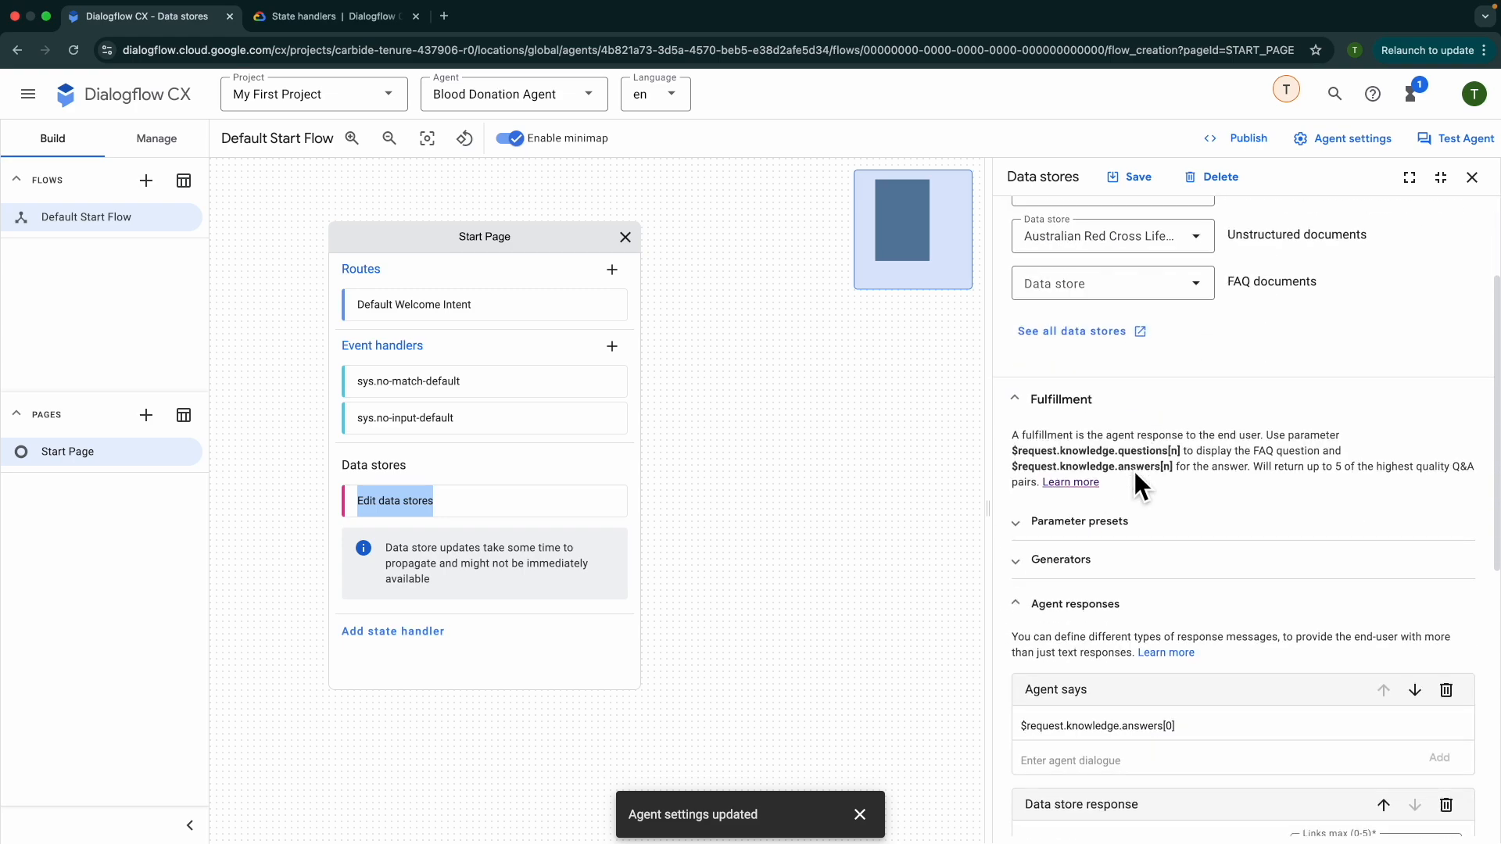
{"action": "scroll", "coordinate": [1155, 454], "scroll_direction": "down", "scroll_amount": 1}
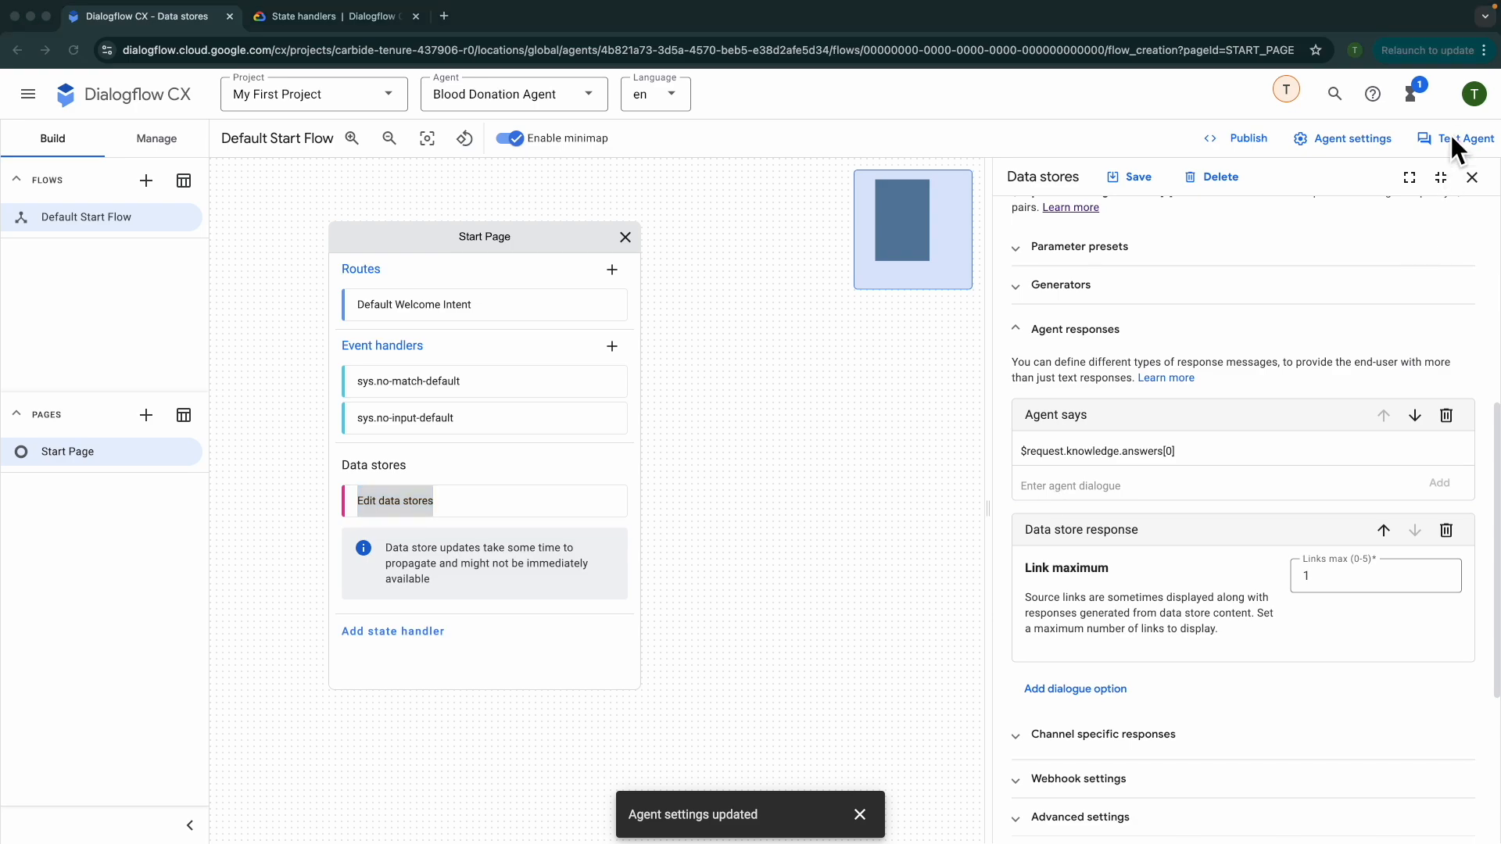
- Test the agent in the simulator from the Start Page by asking "what age do I need to be to be able to donate?"
{"action": "left_click", "coordinate": [1463, 140]}
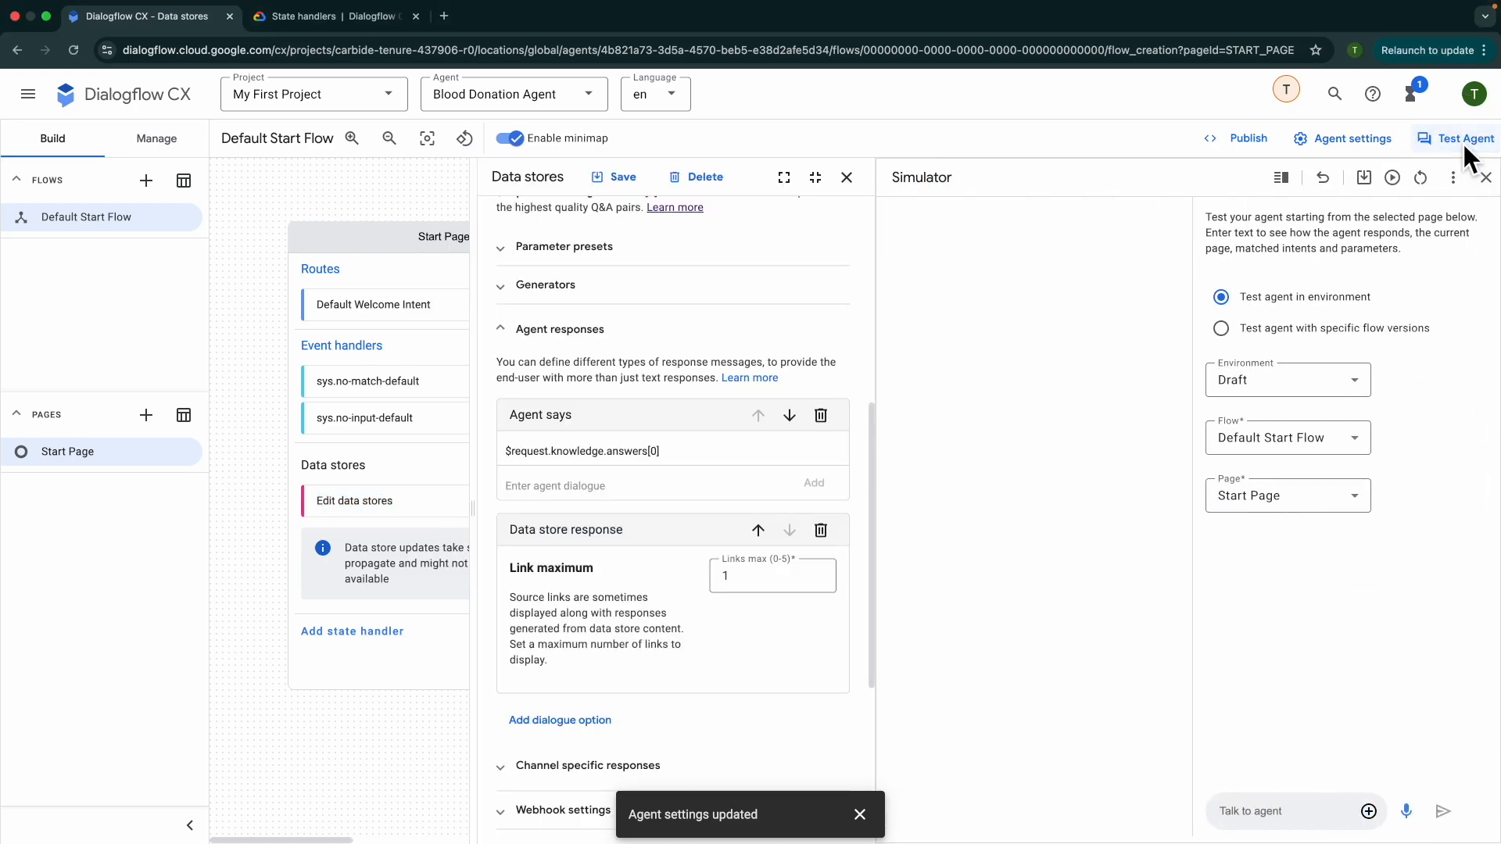
{"action": "left_click", "coordinate": [845, 178]}
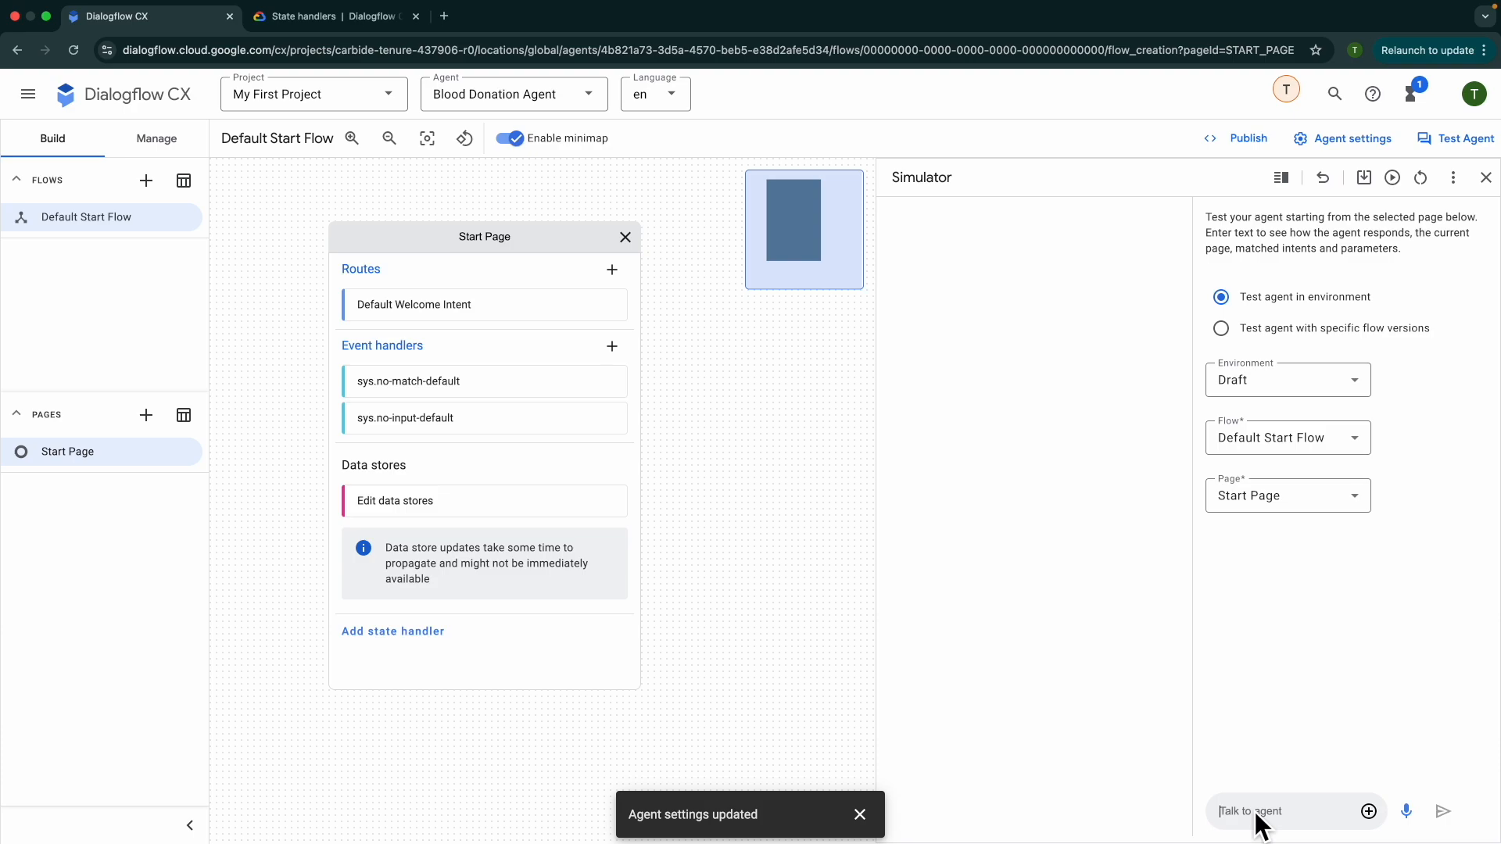
{"action": "type", "text": "what age d"}
{"action": "type", "text": "o I need to be "}
{"action": "type", "text": "to be able to"}
{"action": "type", "text": " donate?"}
{"action": "key", "text": "Return"}
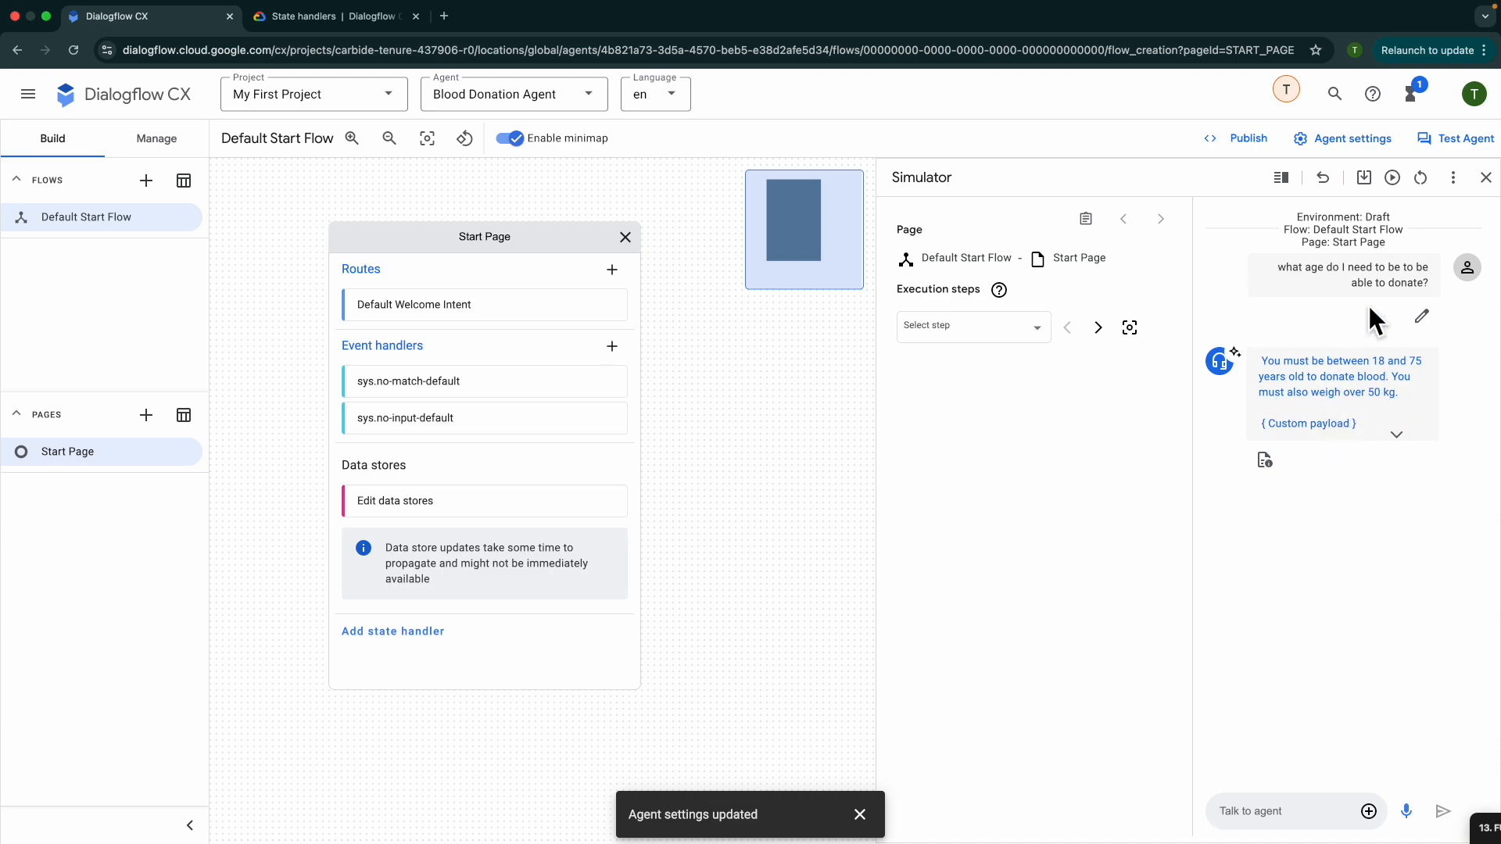
- Review the simulator's answers about donor age, donating after a trip to Africa, and scheduling an appointment
{"action": "left_click_drag", "start_coordinate": [1279, 266], "coordinate": [1425, 340]}
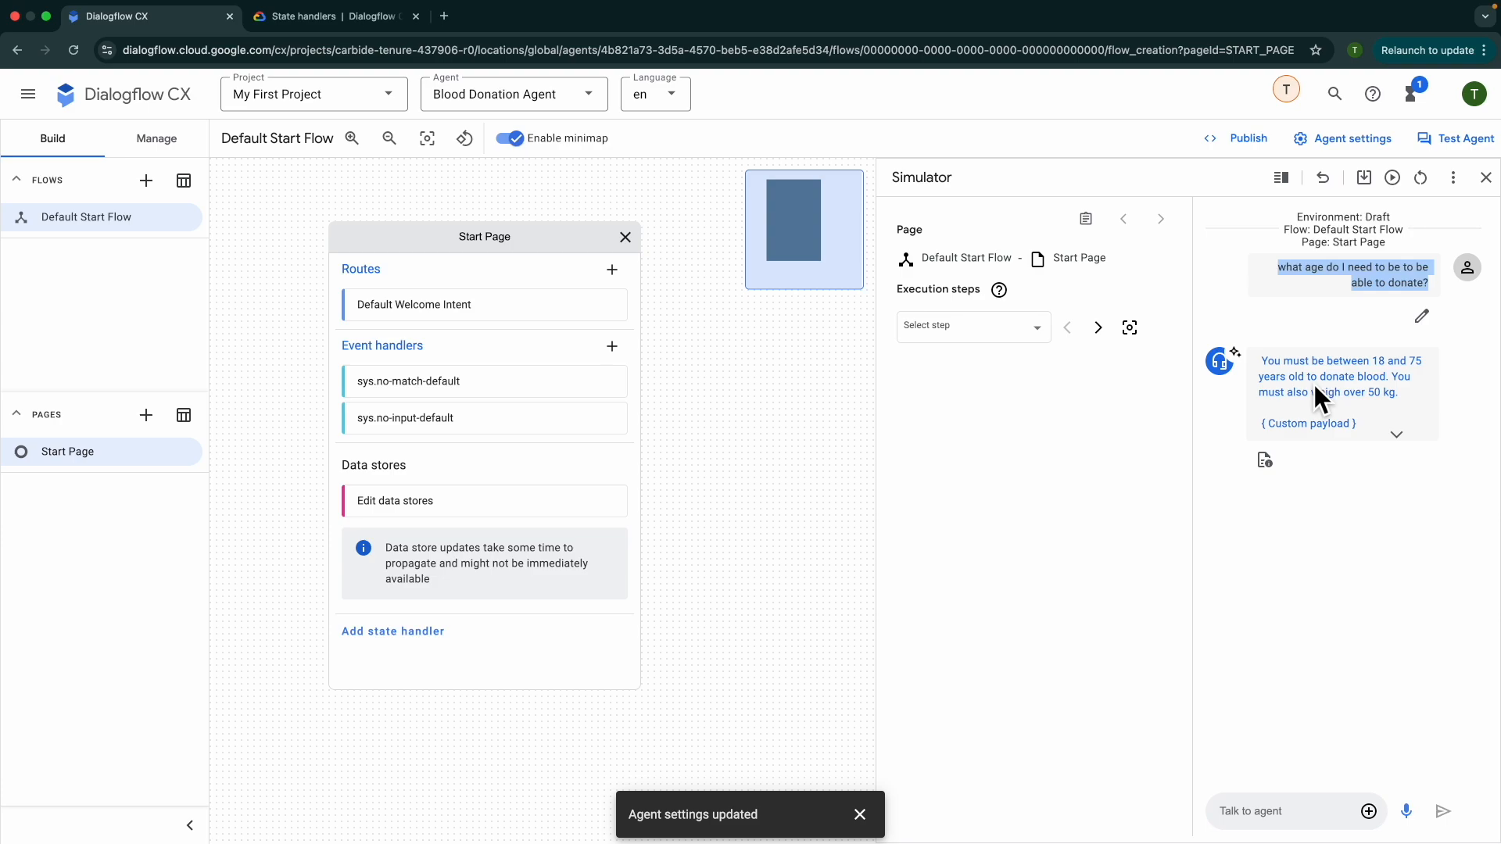
{"action": "scroll", "coordinate": [1313, 381], "scroll_direction": "down", "scroll_amount": 10}
{"action": "scroll", "coordinate": [1344, 600], "scroll_direction": "up", "scroll_amount": 3}
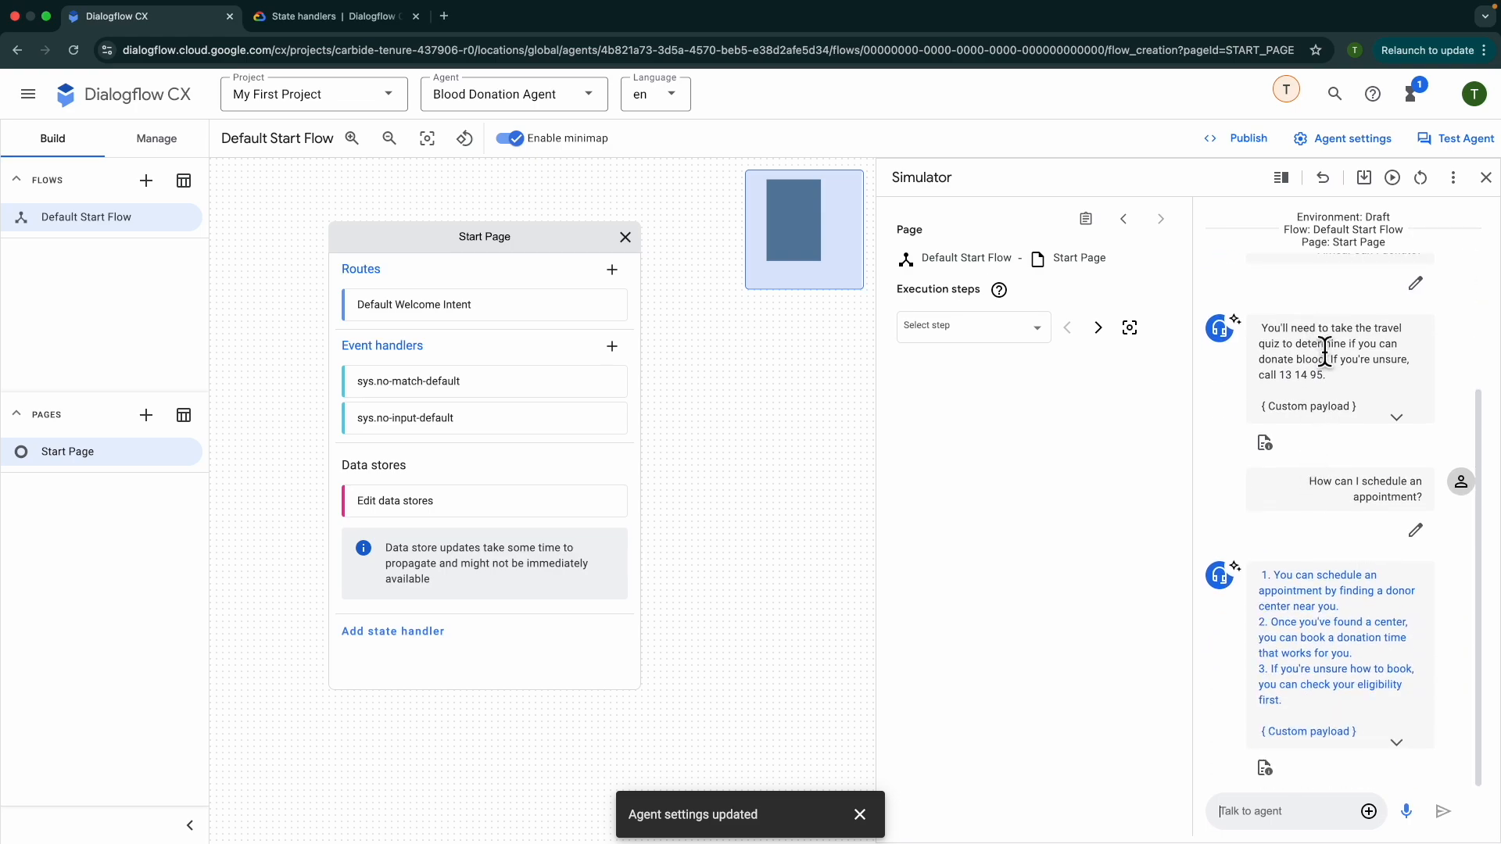
{"action": "scroll", "coordinate": [1324, 351], "scroll_direction": "up", "scroll_amount": 1}
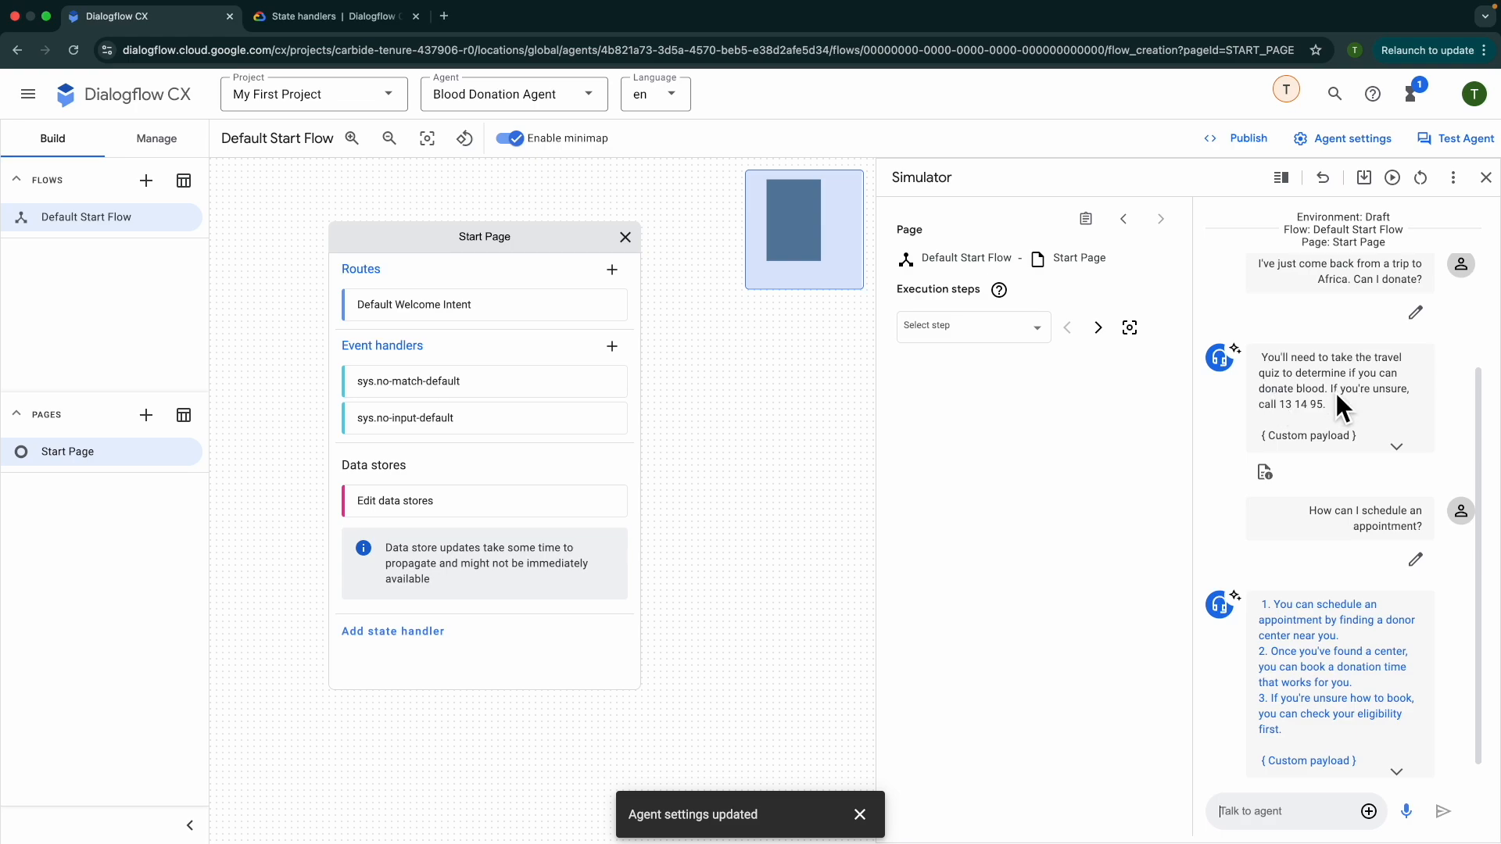
{"action": "scroll", "coordinate": [1326, 539], "scroll_direction": "down", "scroll_amount": 1}
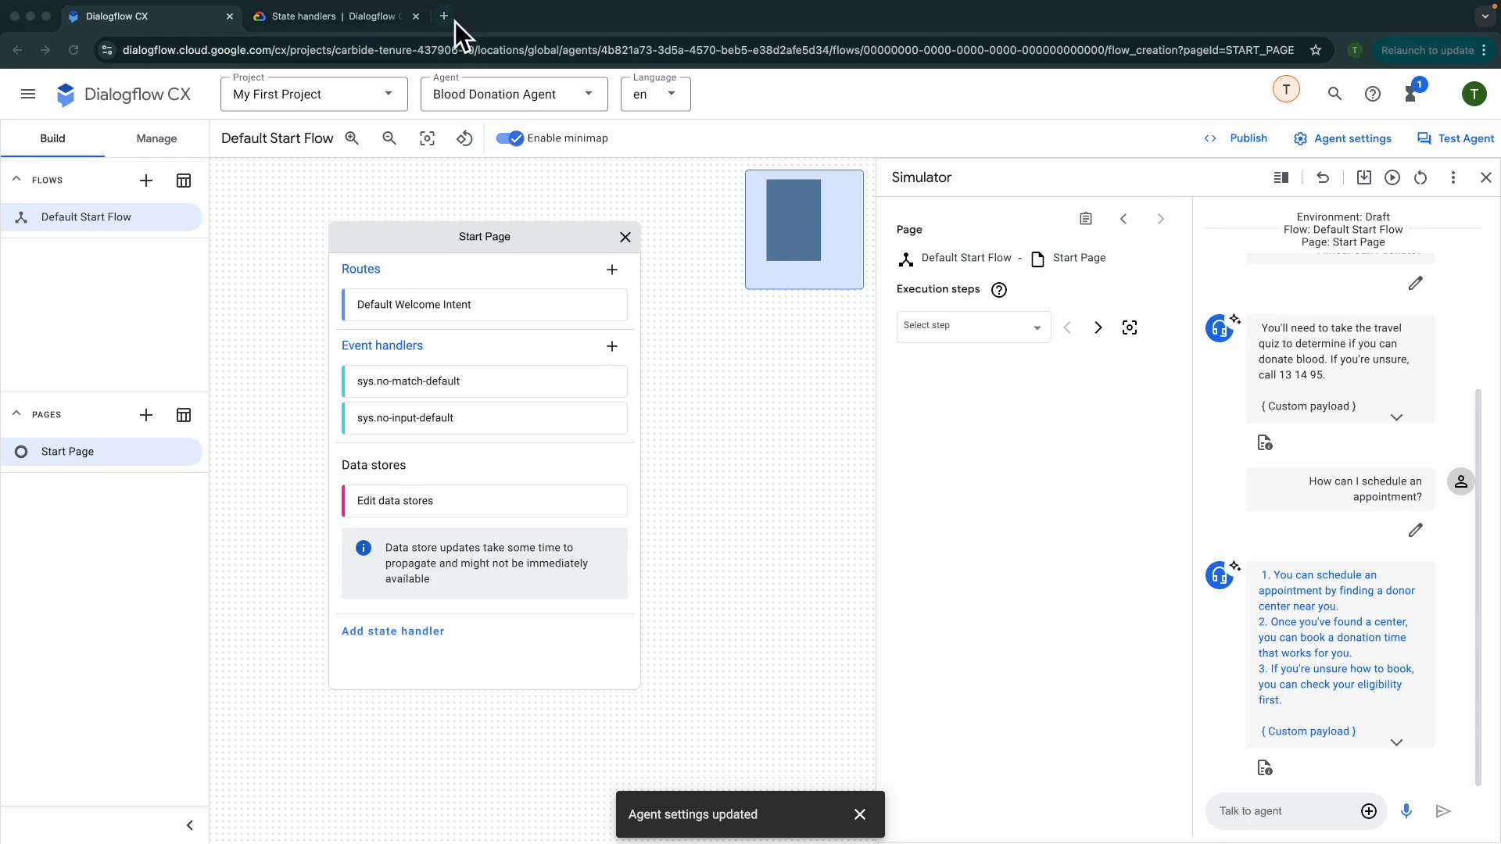
{"action": "left_click", "coordinate": [444, 16]}
{"action": "type", "text": "https://www.lifeblood.com.au/faq/eligibility/other/age"}
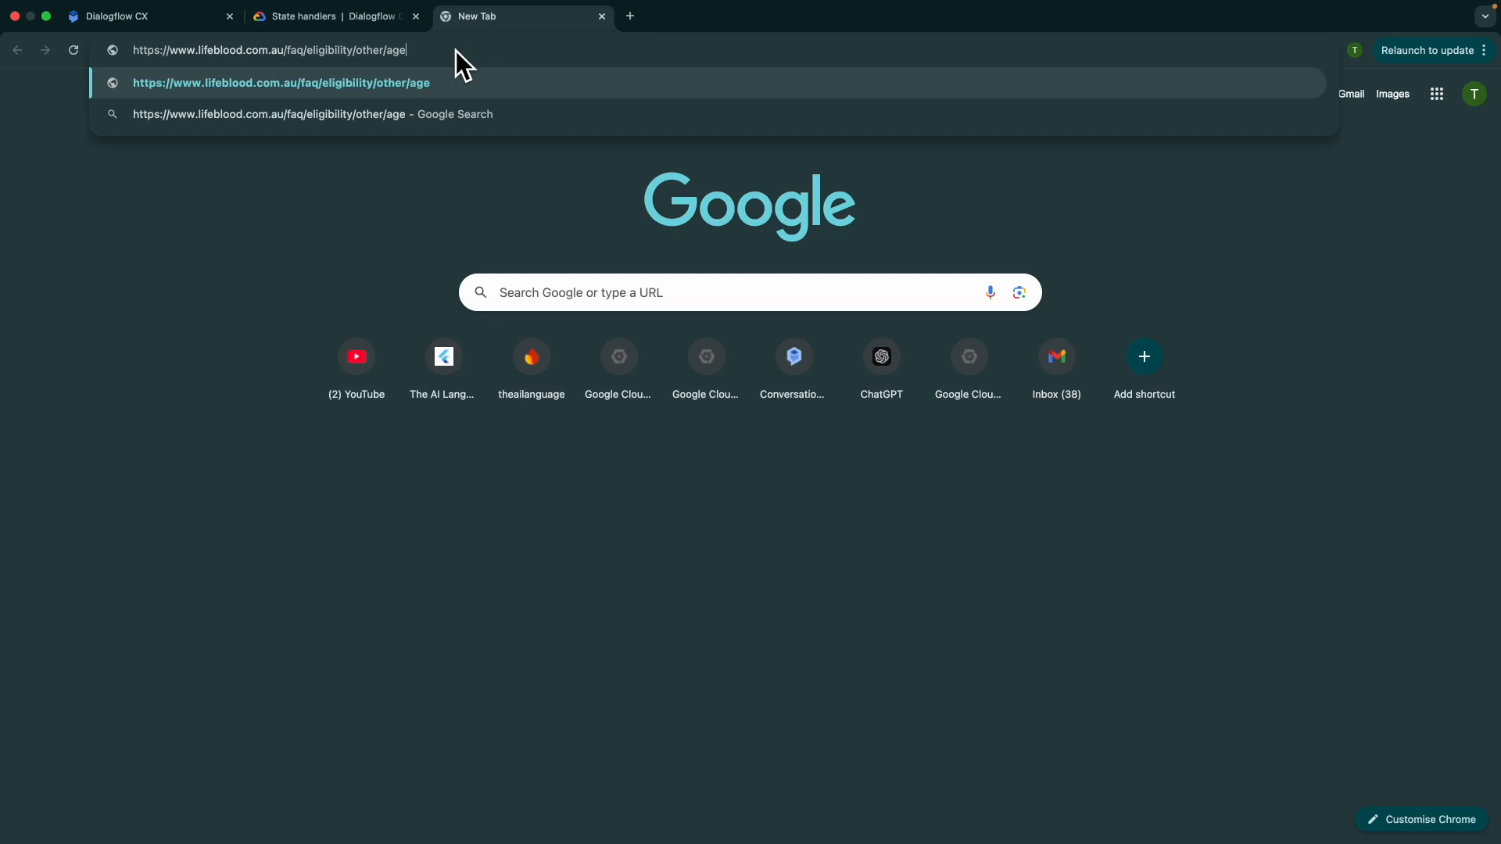
{"action": "key", "text": "Return"}
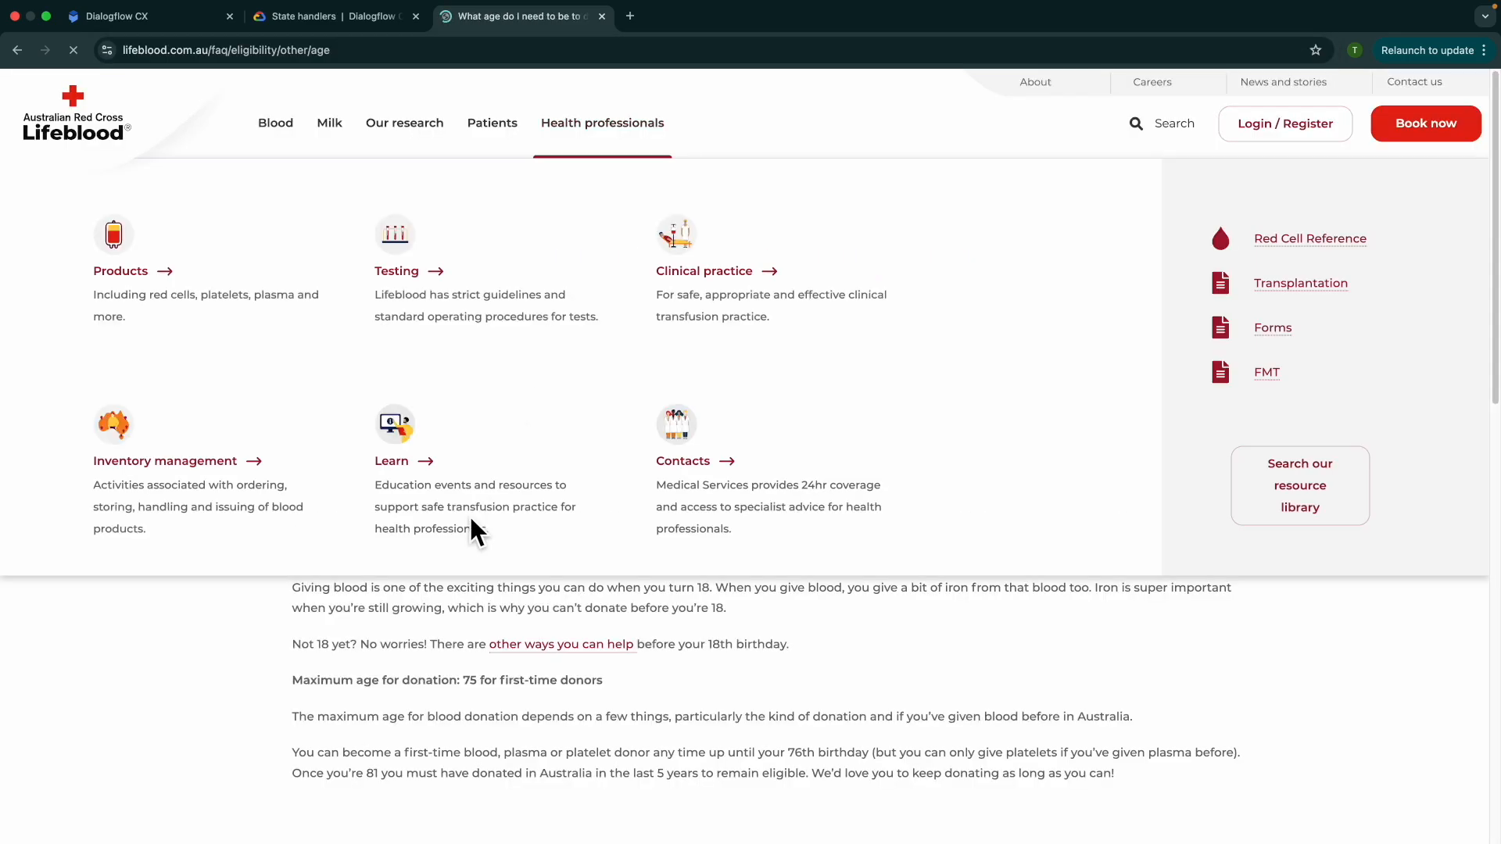
{"action": "left_click_drag", "start_coordinate": [382, 553], "coordinate": [551, 564]}
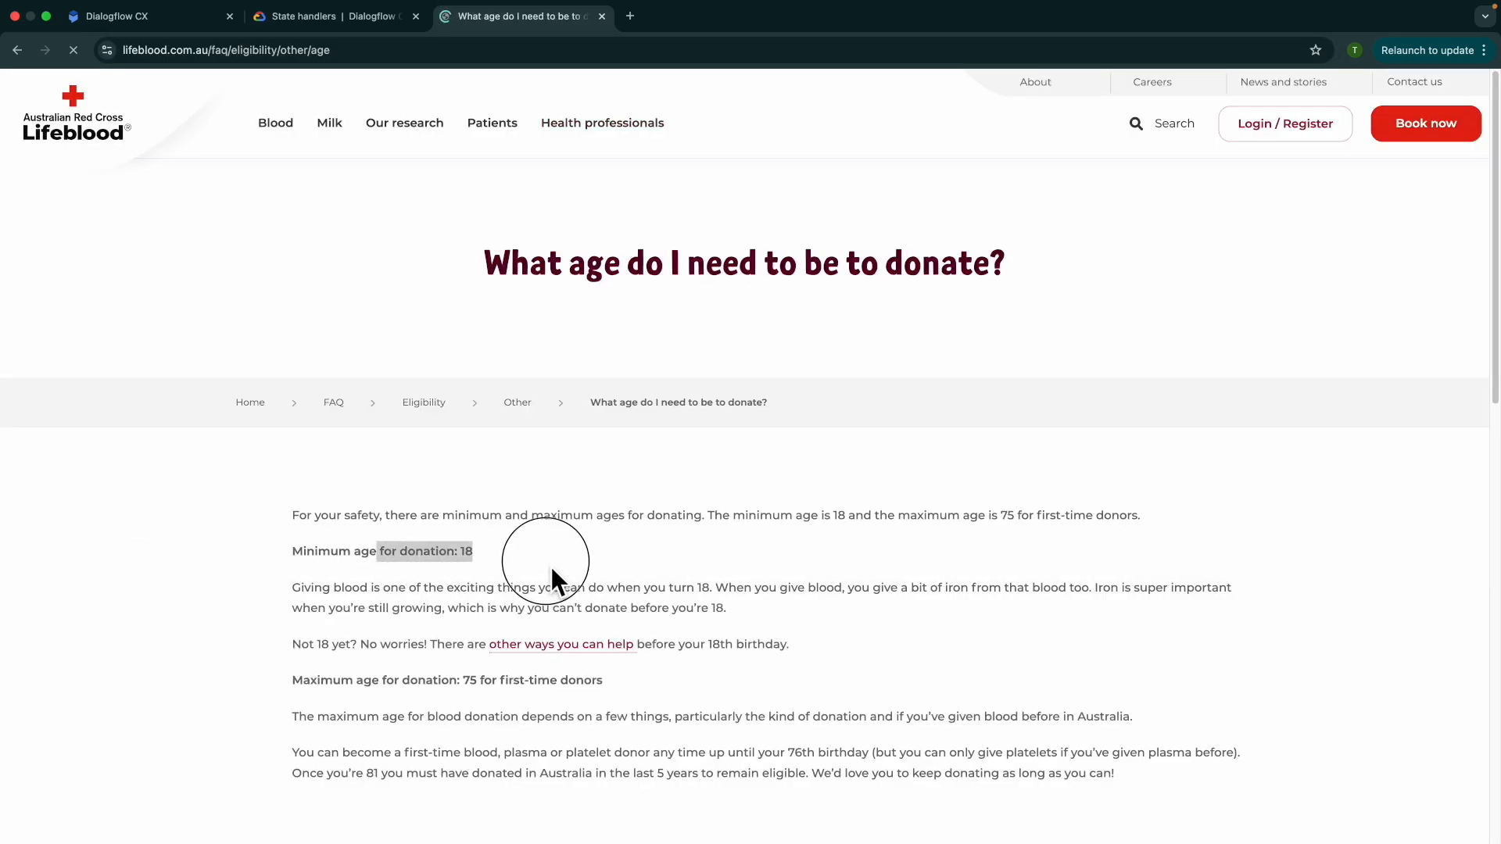
{"action": "left_click", "coordinate": [349, 686]}
{"action": "left_click_drag", "start_coordinate": [348, 685], "coordinate": [667, 692]}
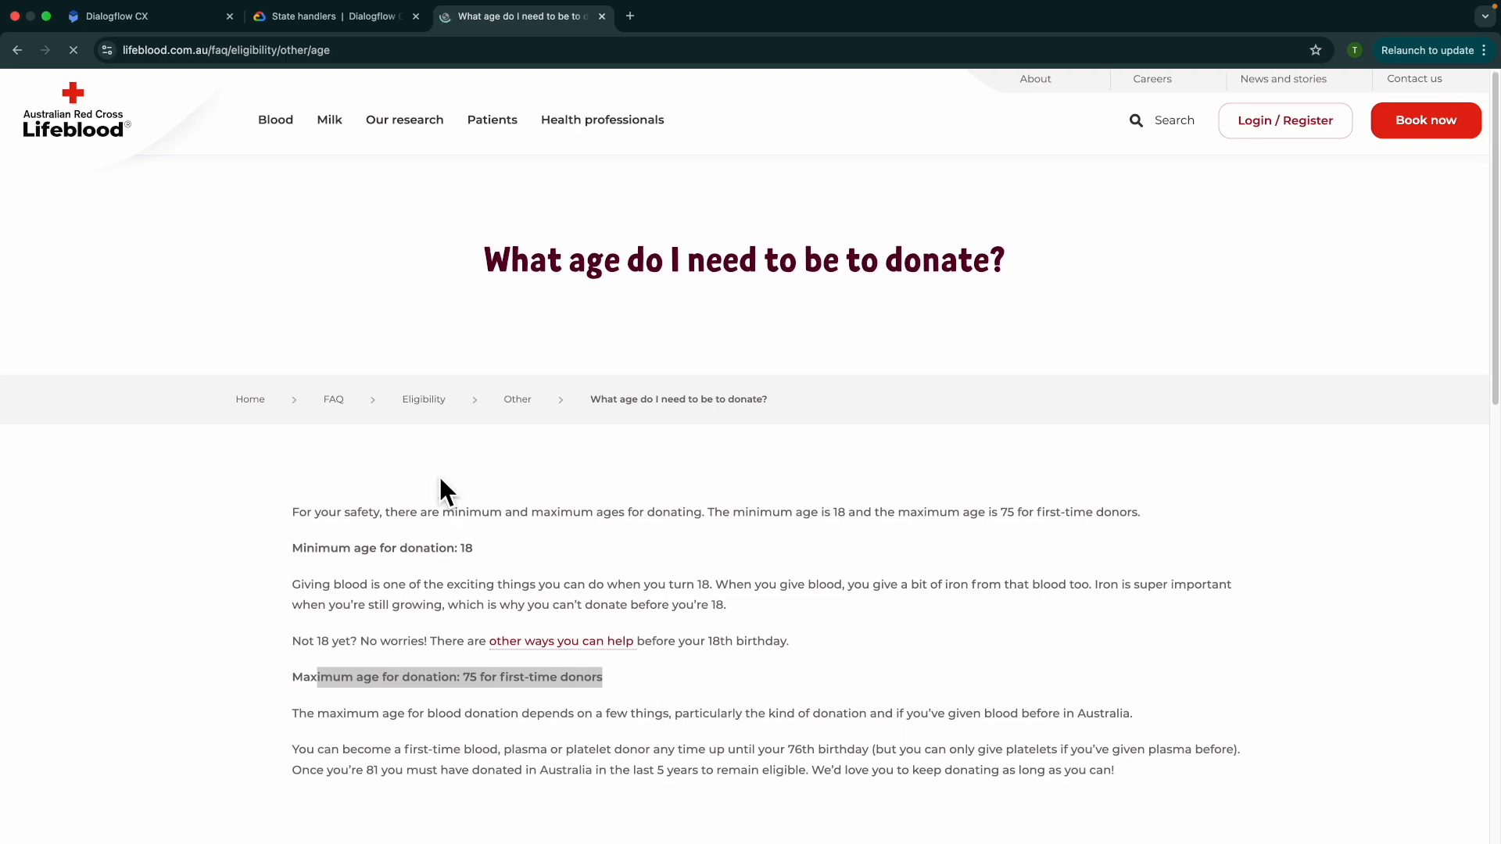
{"action": "scroll", "coordinate": [466, 623], "scroll_direction": "down", "scroll_amount": 4}
{"action": "scroll", "coordinate": [438, 501], "scroll_direction": "up", "scroll_amount": 4}
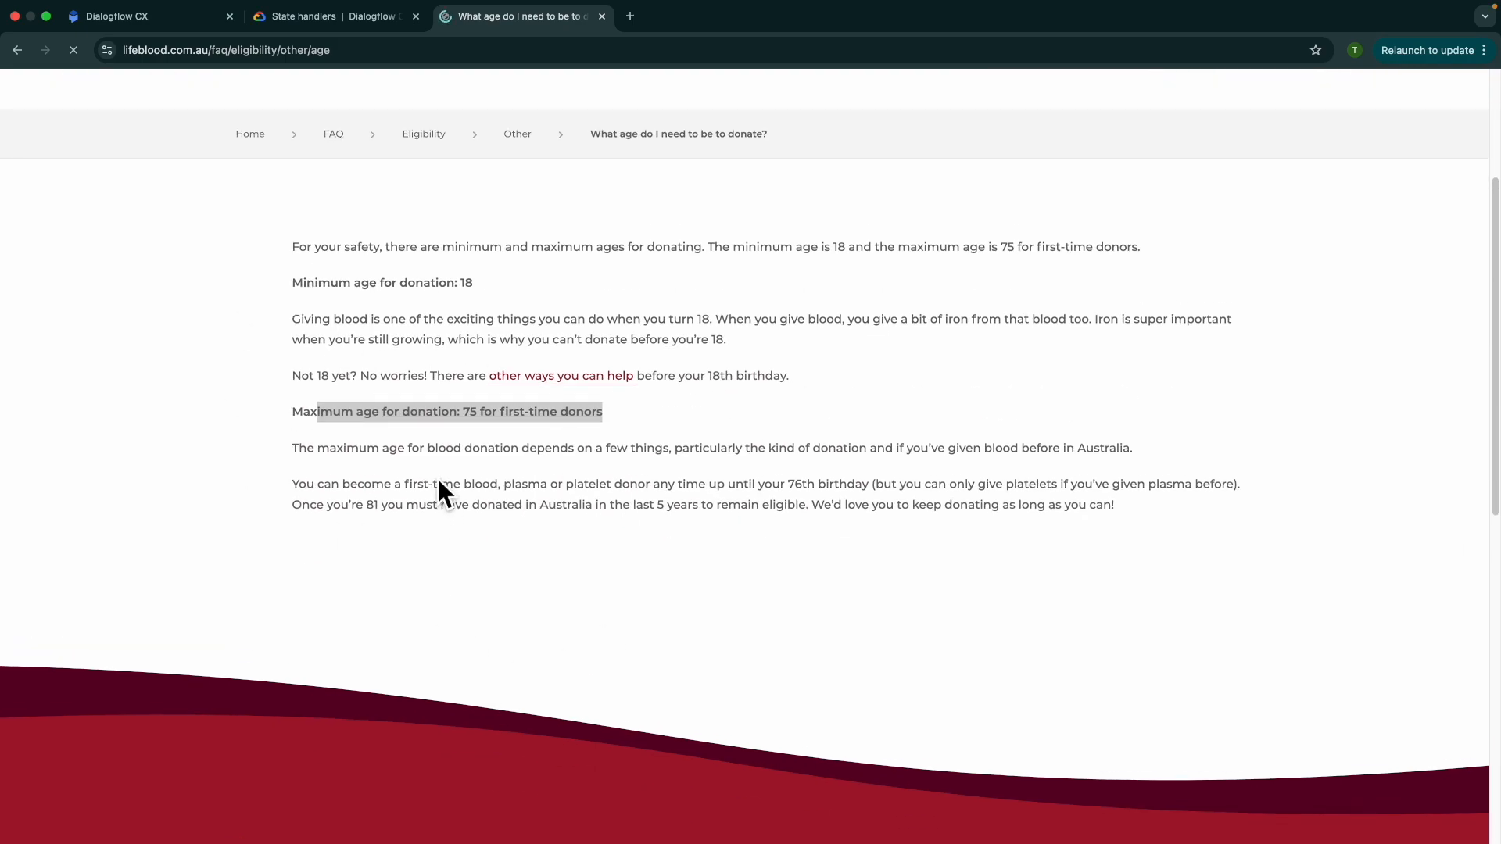